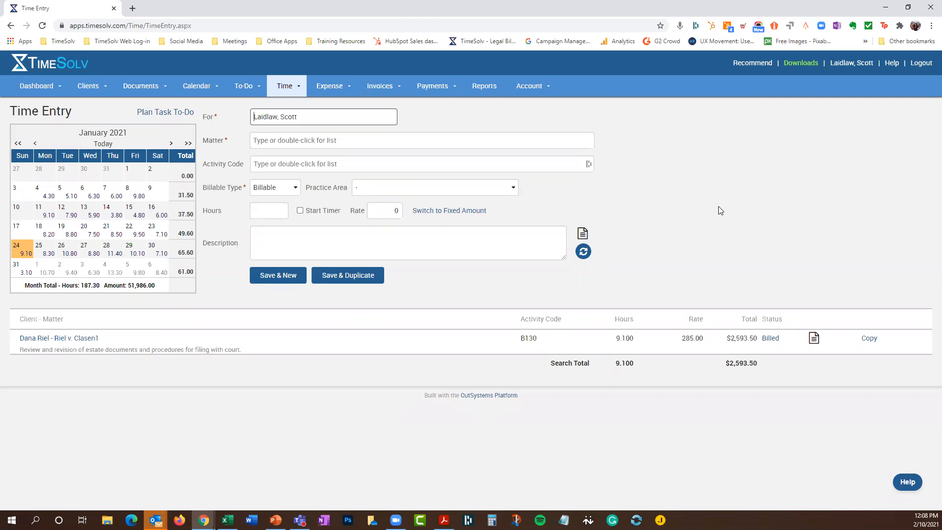
# Go to the Statements page under the Invoices menu
pyautogui.click(379, 87)
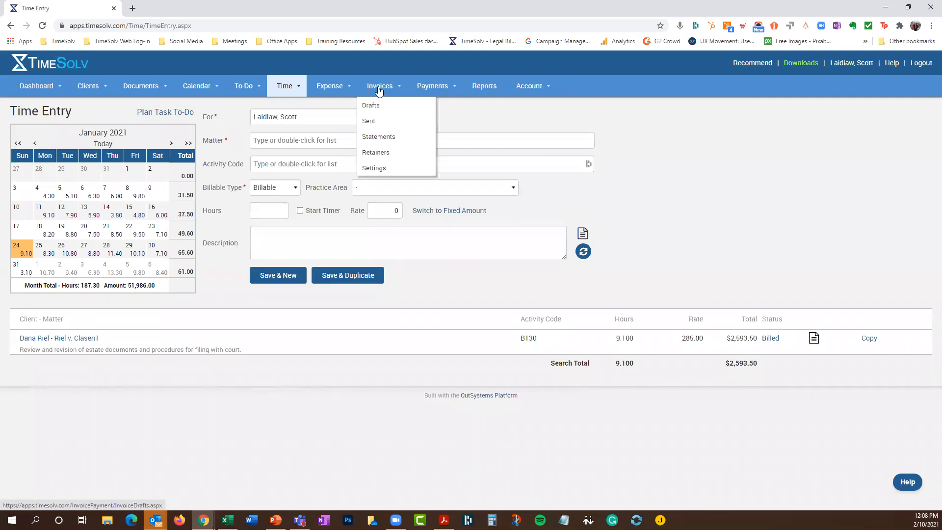
pyautogui.click(388, 137)
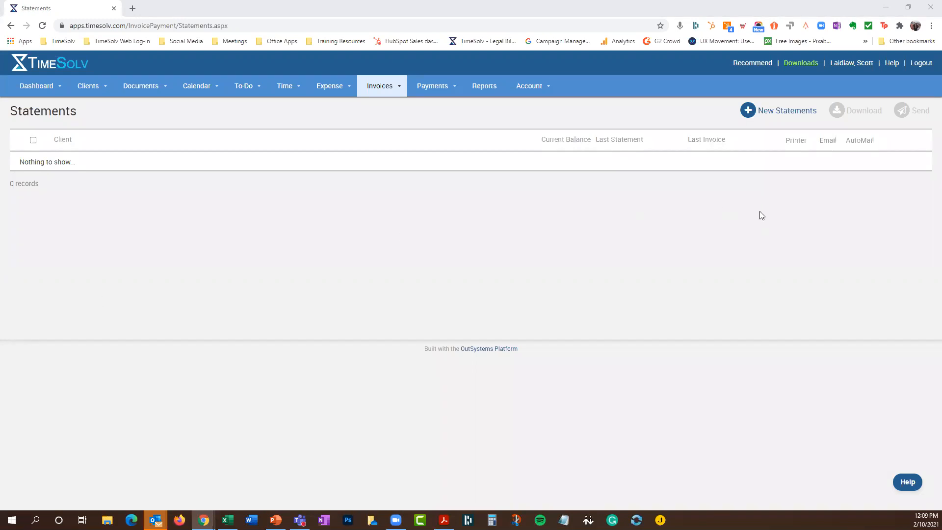
# Start new statements created for All Clients with Statement Type set to Matter
pyautogui.click(785, 111)
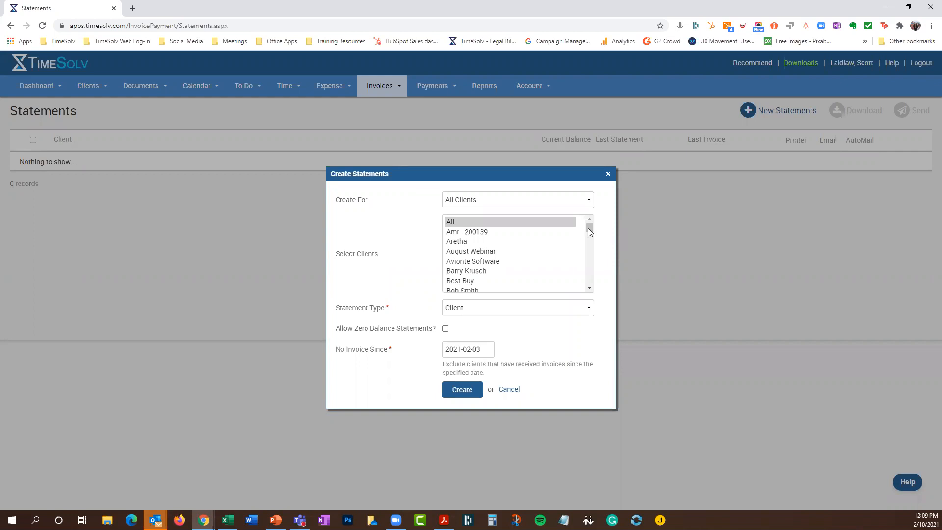
pyautogui.click(487, 202)
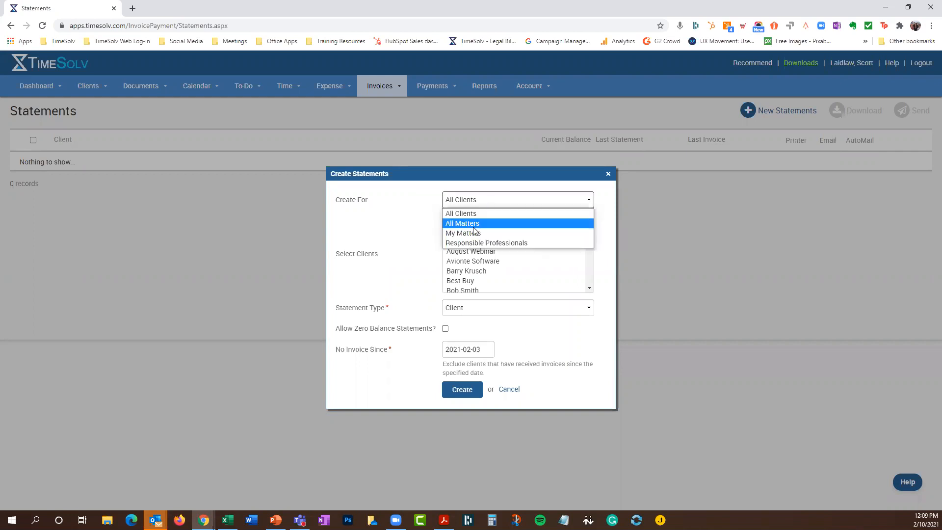
pyautogui.click(474, 225)
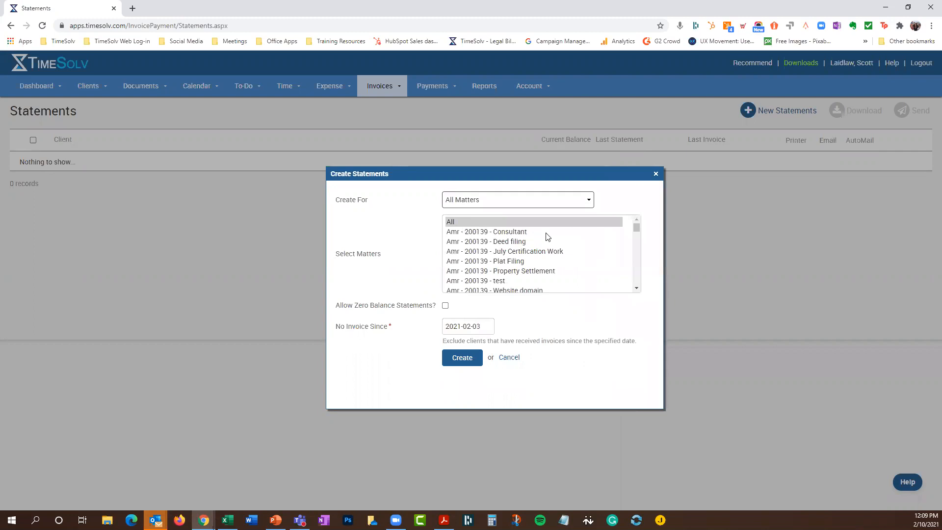
pyautogui.moveTo(637, 230)
pyautogui.mouseDown()
pyautogui.moveTo(642, 244)
pyautogui.moveTo(642, 223)
pyautogui.mouseUp()
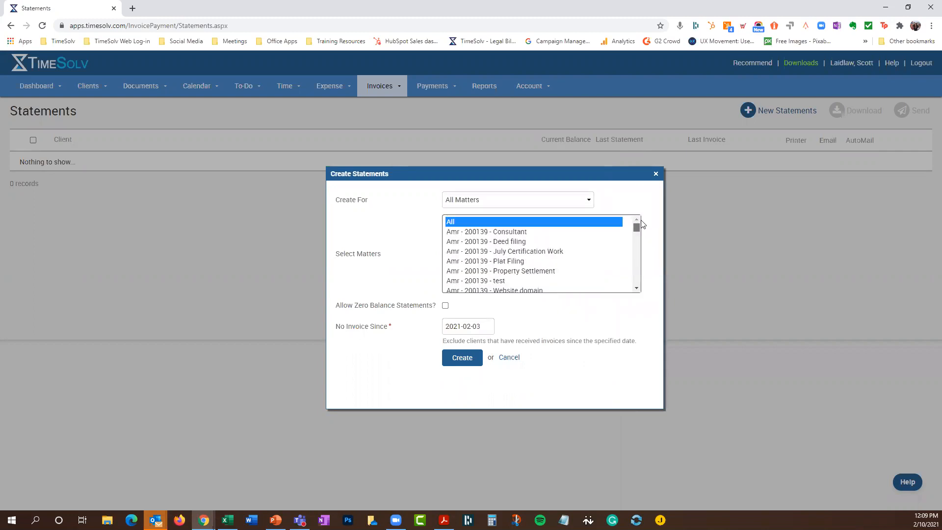
pyautogui.click(513, 233)
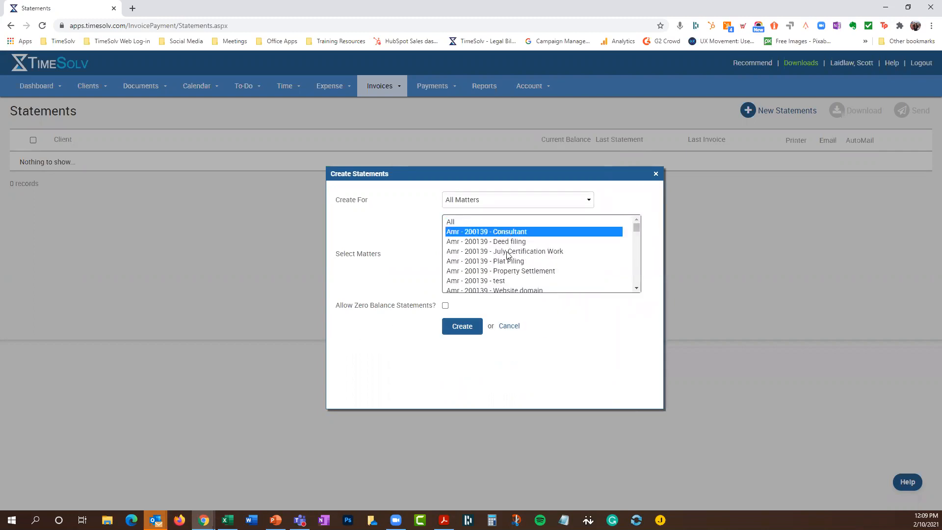
pyautogui.click(508, 223)
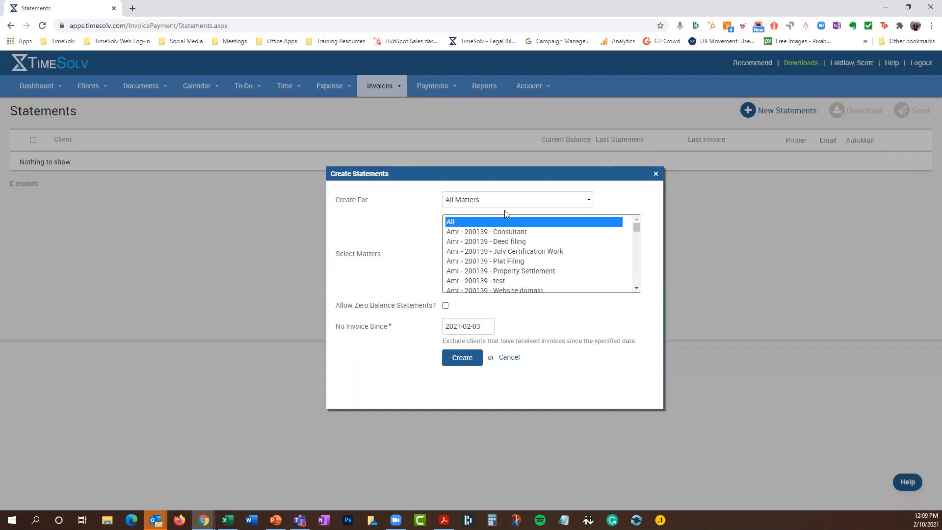
pyautogui.click(505, 206)
pyautogui.click(504, 211)
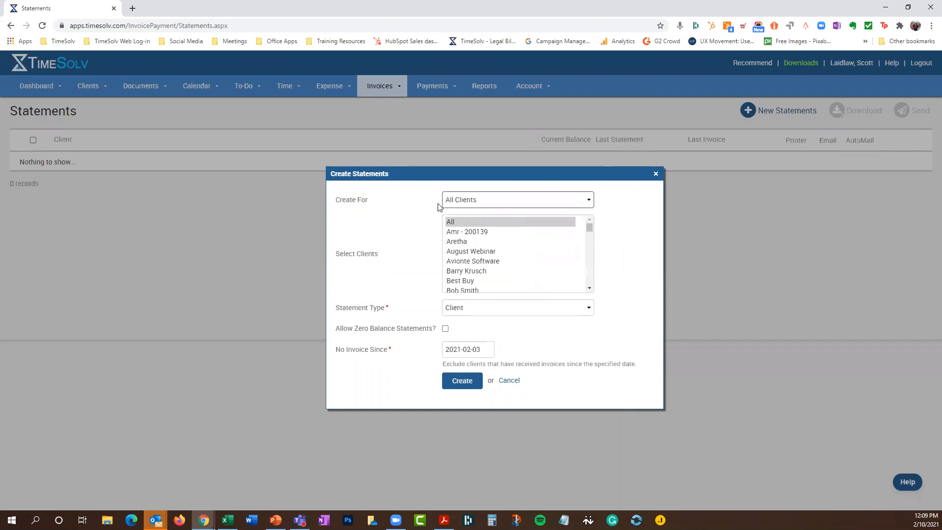
pyautogui.click(494, 309)
pyautogui.click(488, 334)
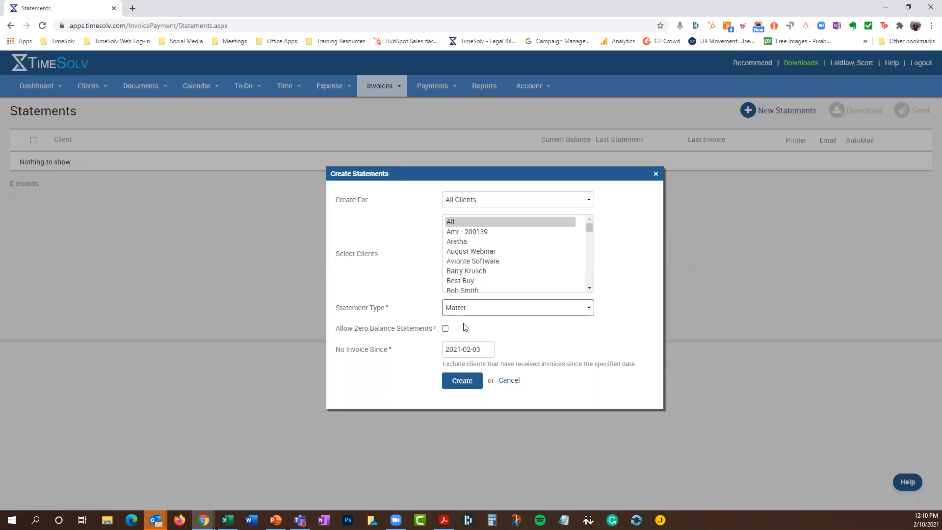
# Set No Invoice Since to 2020-12-01, leave zero balances excluded, and create the statements
pyautogui.click(446, 329)
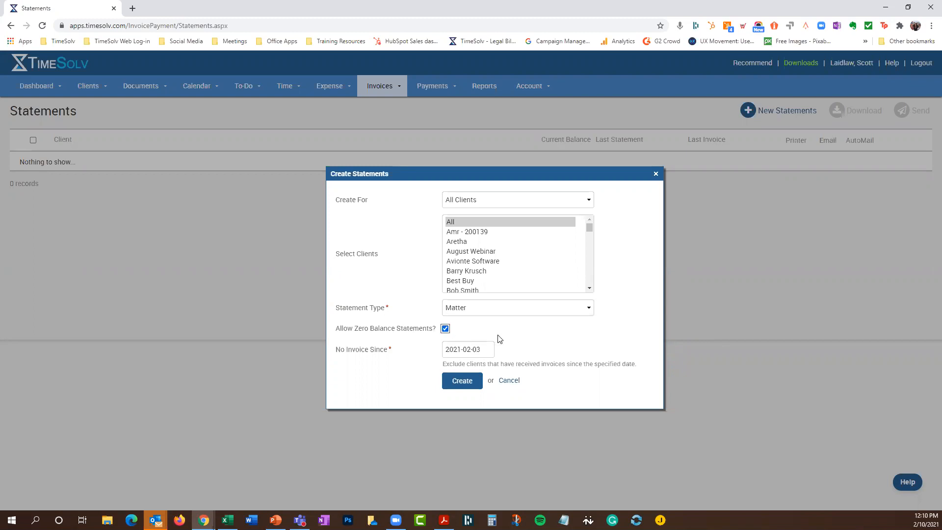
pyautogui.click(446, 328)
pyautogui.click(476, 349)
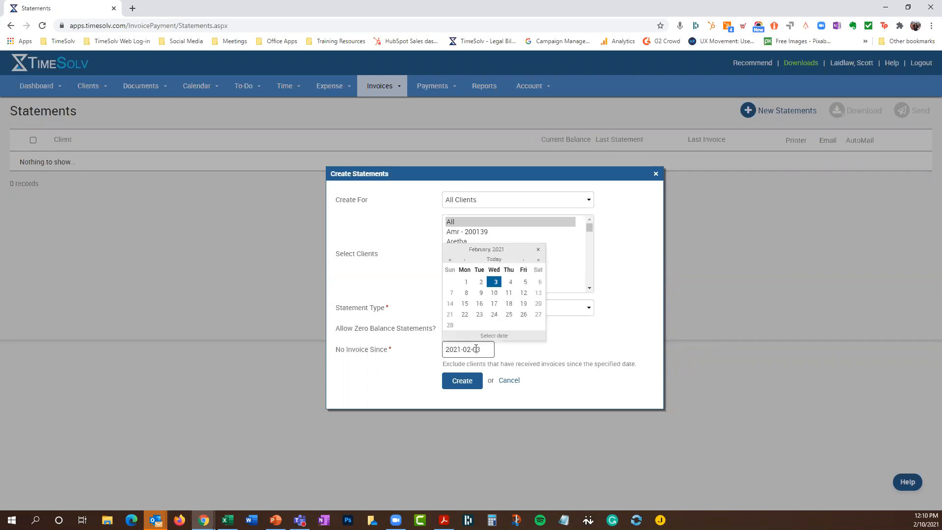
pyautogui.click(465, 260)
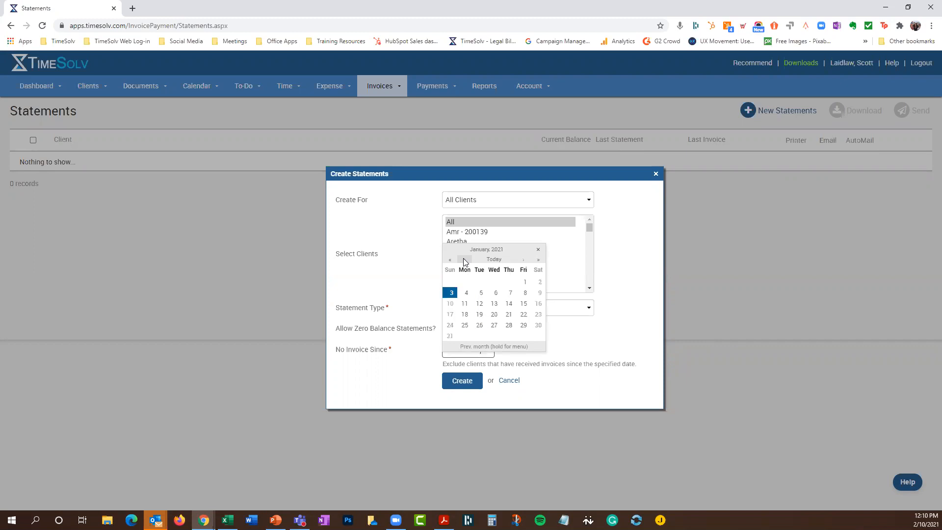
pyautogui.click(464, 260)
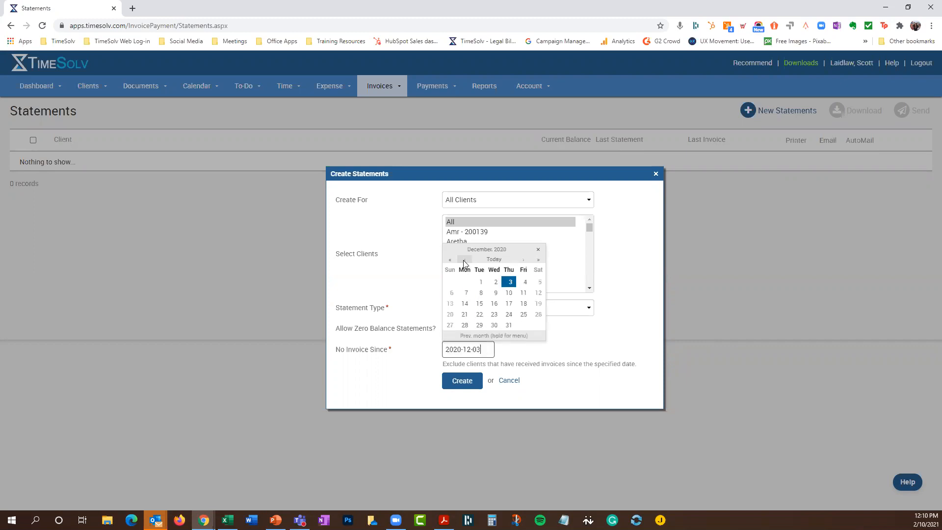
pyautogui.click(482, 282)
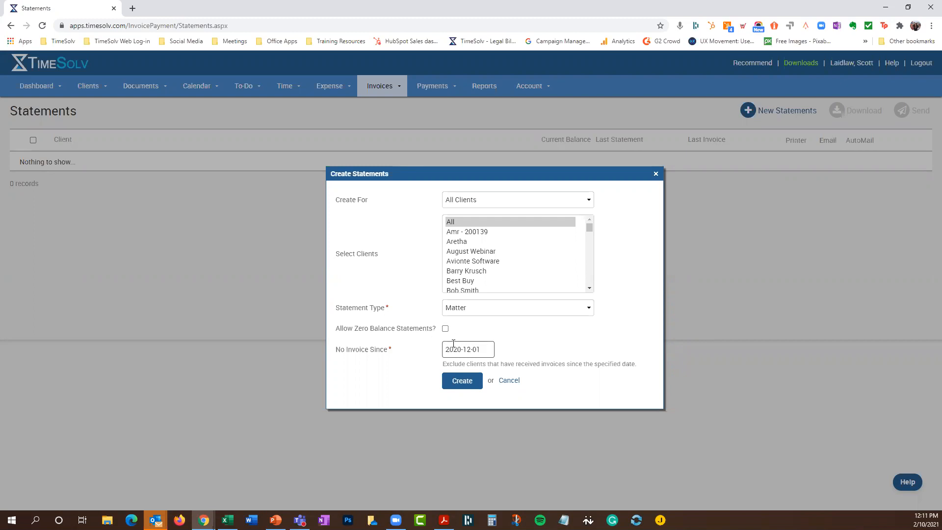
pyautogui.click(472, 383)
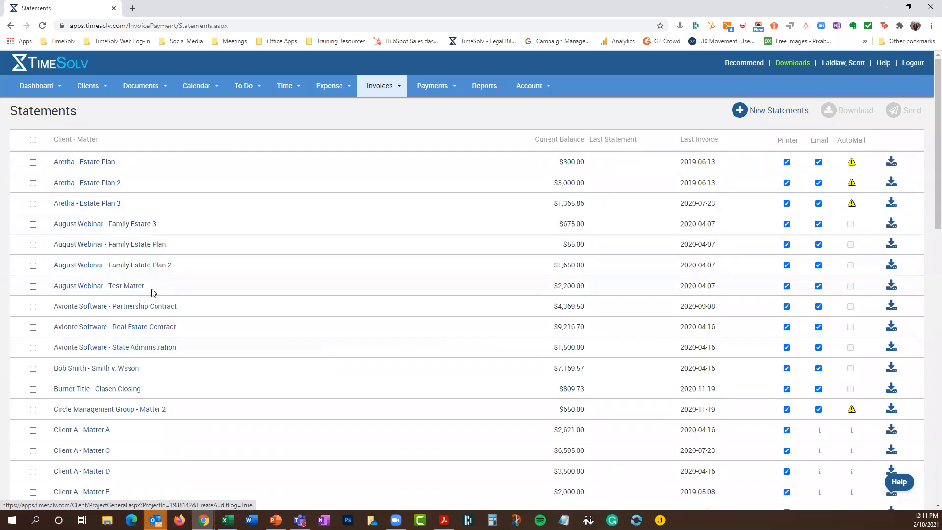
# Select all generated matter statements, then begin a new statements batch
pyautogui.click(33, 140)
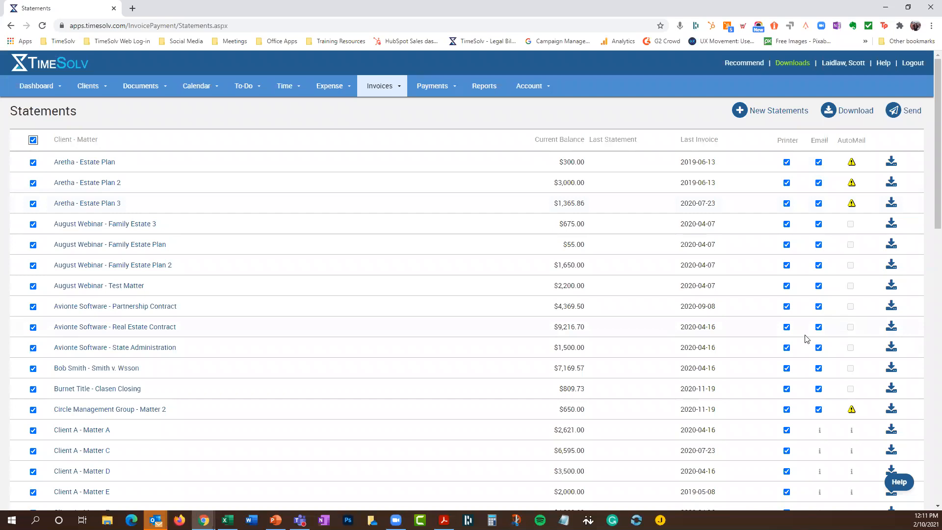
pyautogui.scroll(-5, 805, 339)
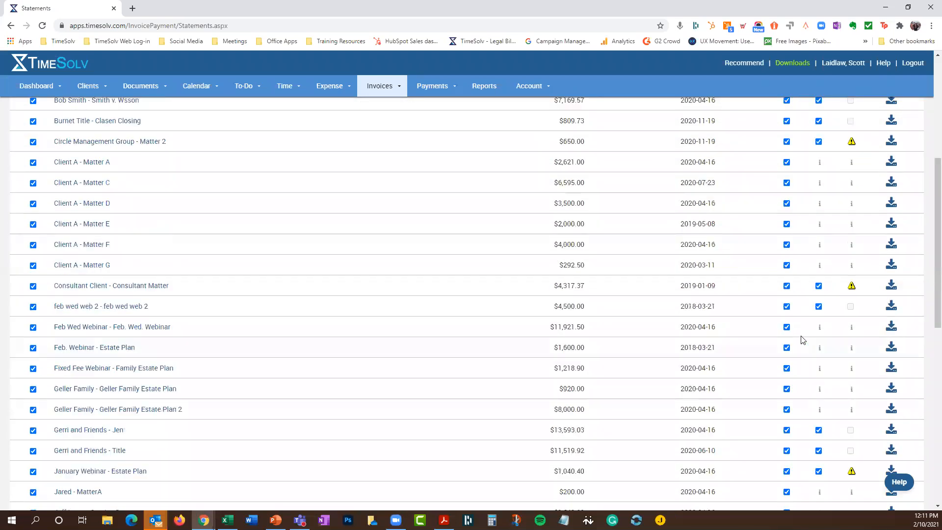
pyautogui.scroll(5, 803, 339)
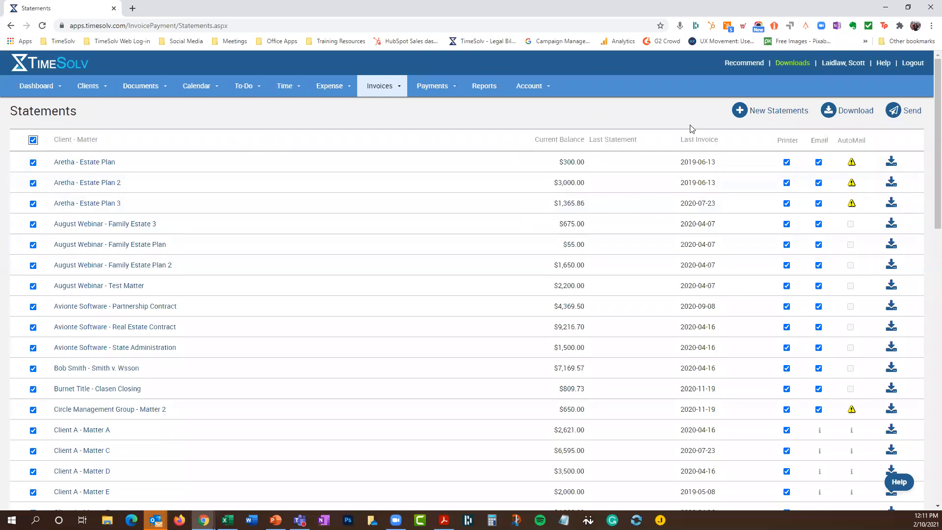
pyautogui.click(762, 113)
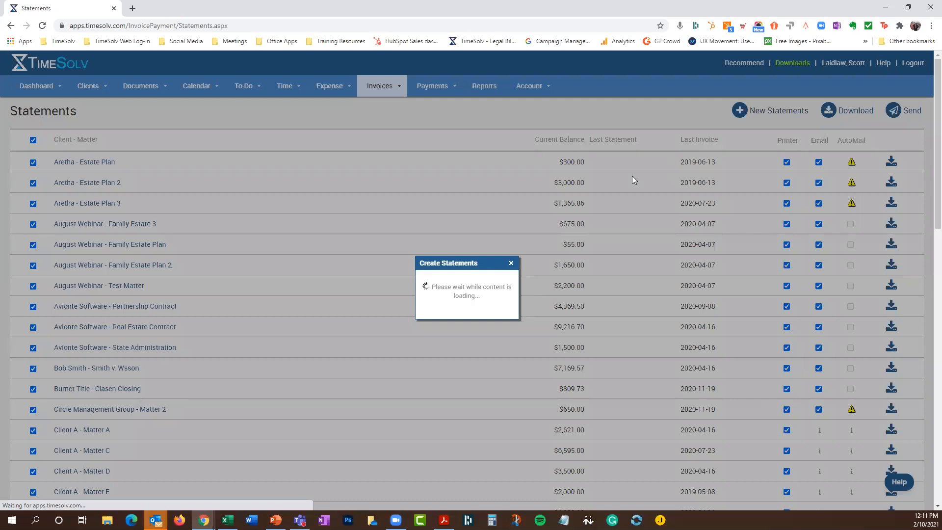
# Create Client-type statements for all clients with no invoice since 2020-12-01
pyautogui.click(459, 308)
pyautogui.click(460, 314)
pyautogui.click(466, 231)
pyautogui.click(466, 221)
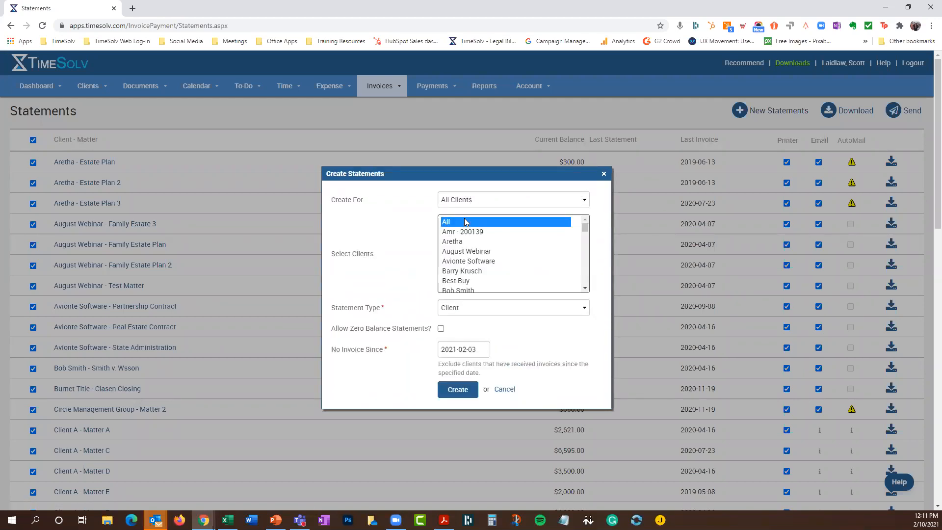
pyautogui.click(453, 350)
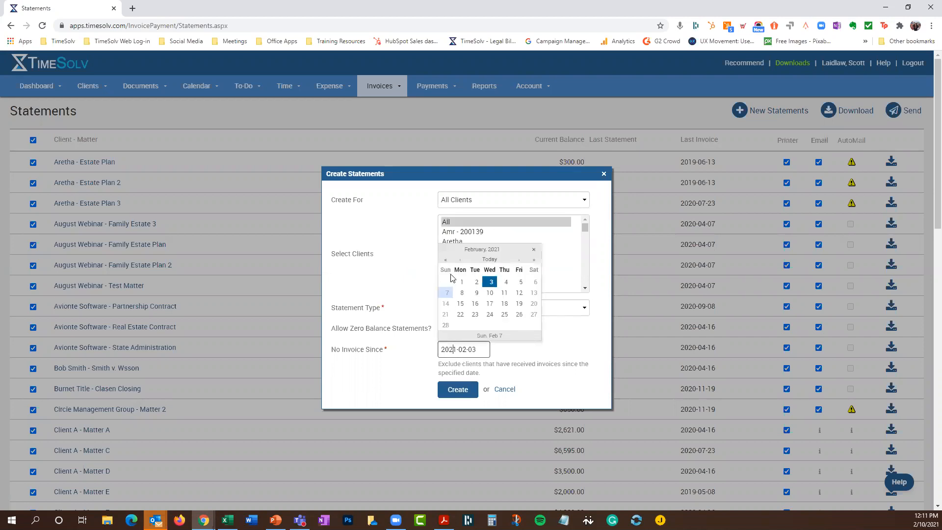
pyautogui.click(462, 261)
pyautogui.click(461, 260)
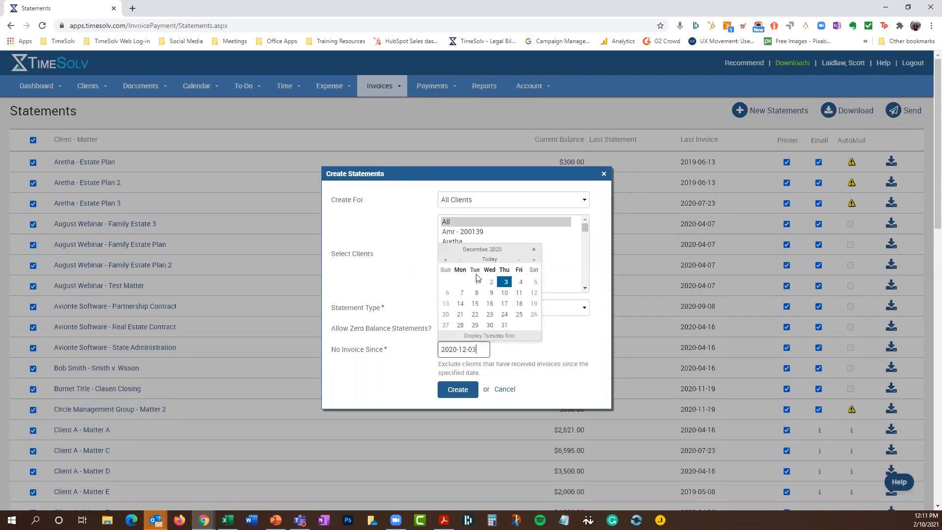
pyautogui.click(474, 282)
pyautogui.click(463, 388)
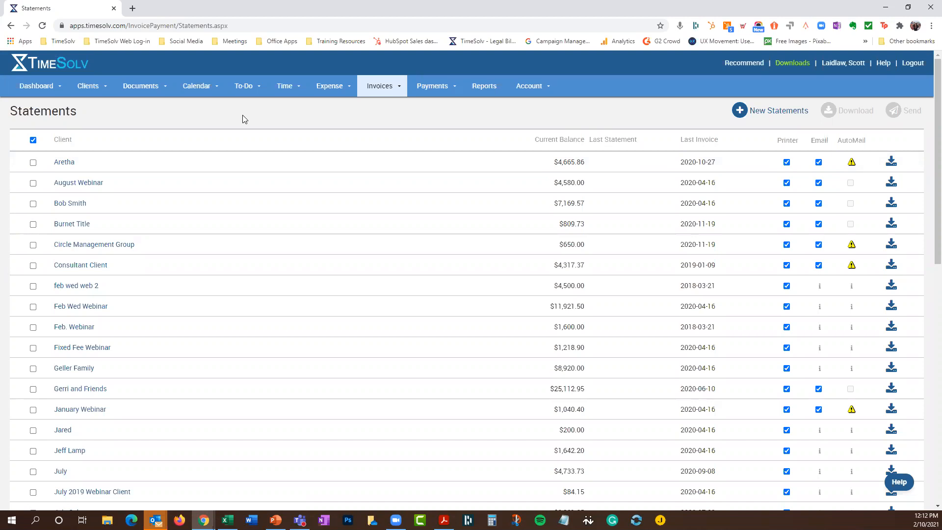
# Mark only the Aretha client statement, ready for Download or Send
pyautogui.click(379, 86)
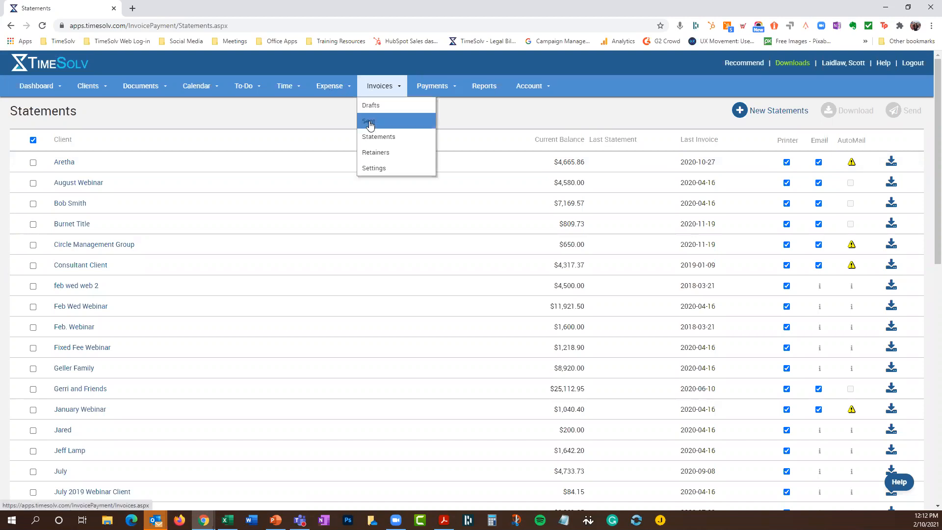
pyautogui.click(388, 88)
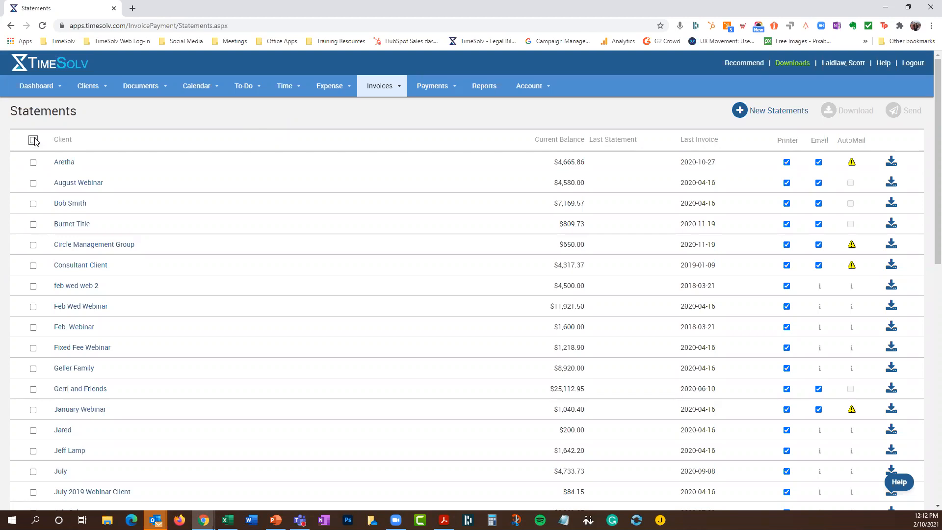
pyautogui.click(33, 162)
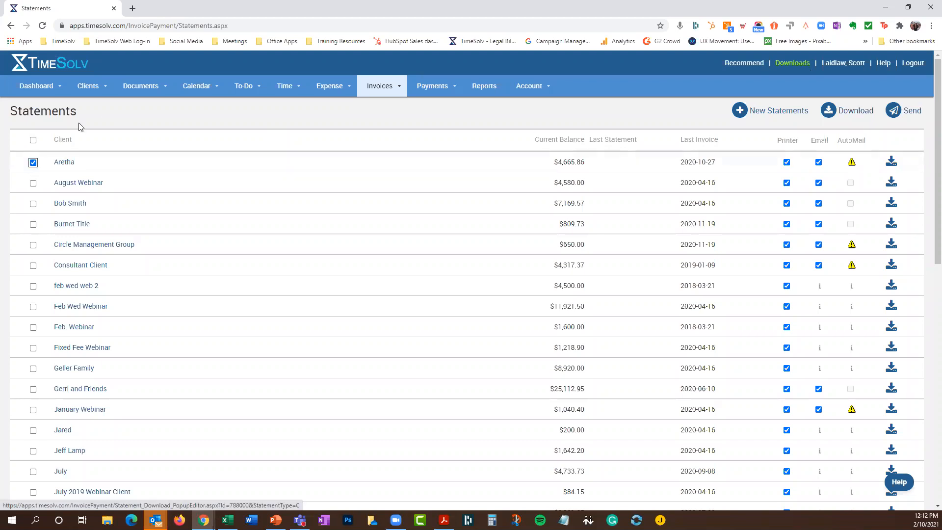
# Unmark the Aretha statement and open Aretha's client details page
pyautogui.click(33, 162)
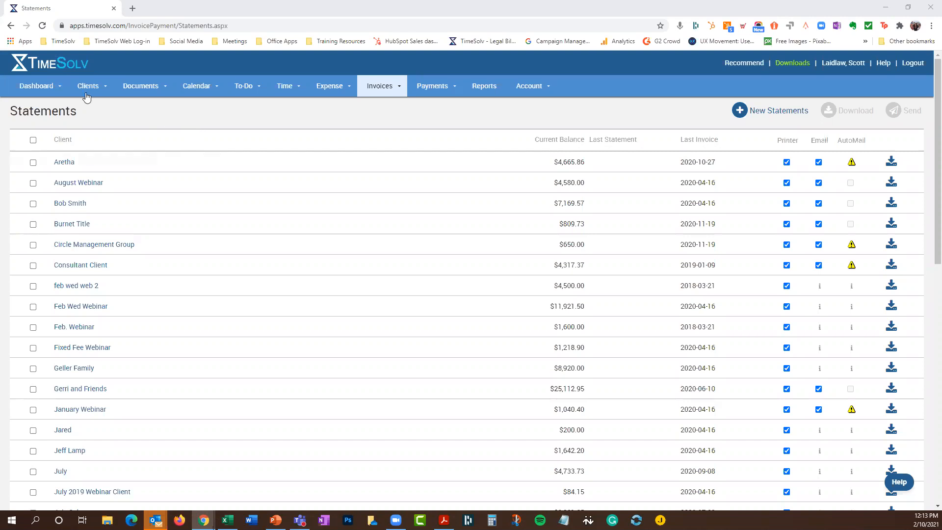
pyautogui.click(60, 164)
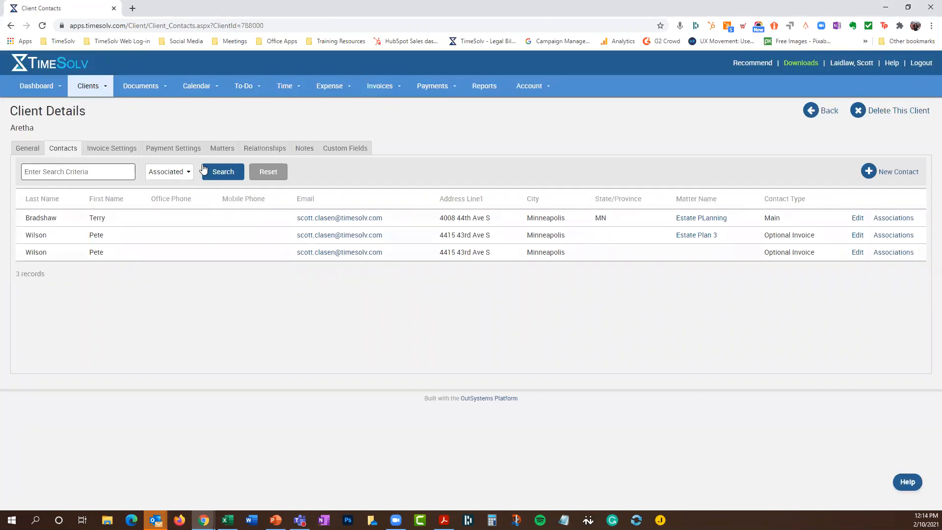
# Open the Estate Plan matter (Id 200135) from the client's Matters tab and show its Contacts
pyautogui.click(215, 152)
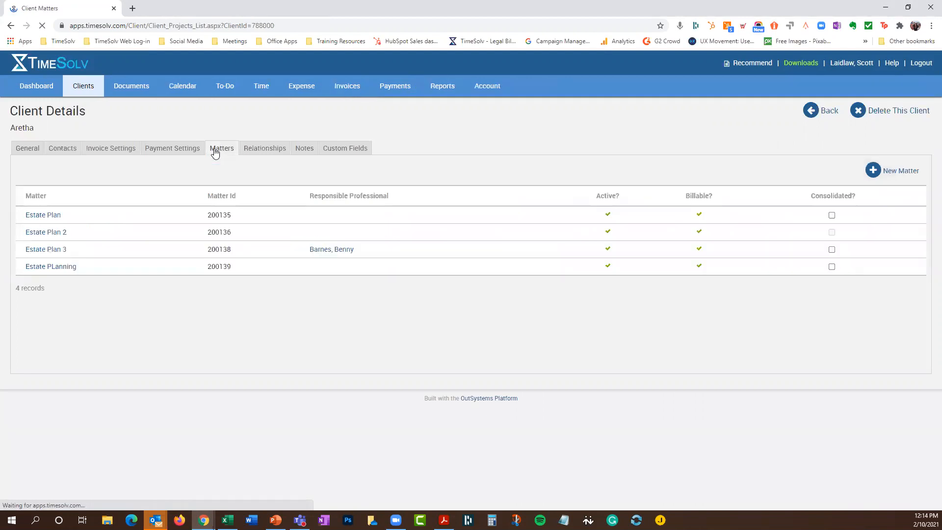
pyautogui.click(56, 219)
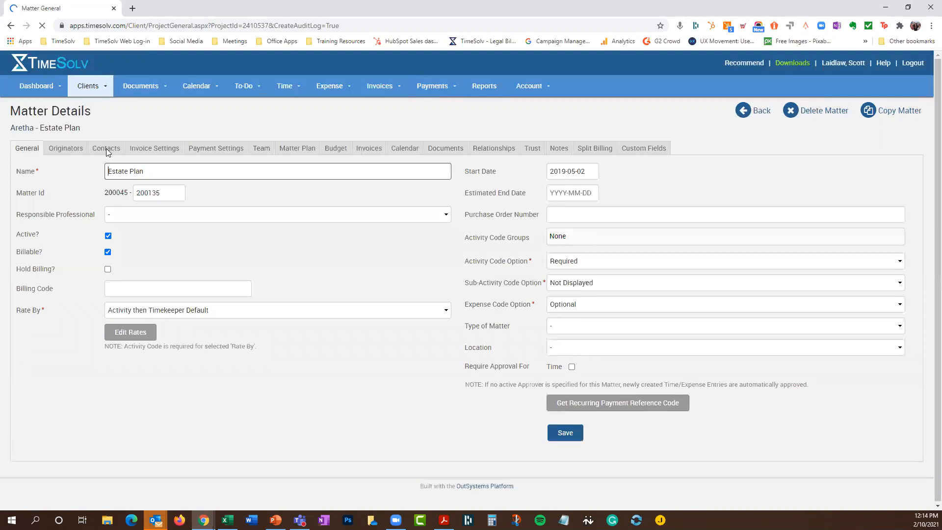
pyautogui.click(107, 150)
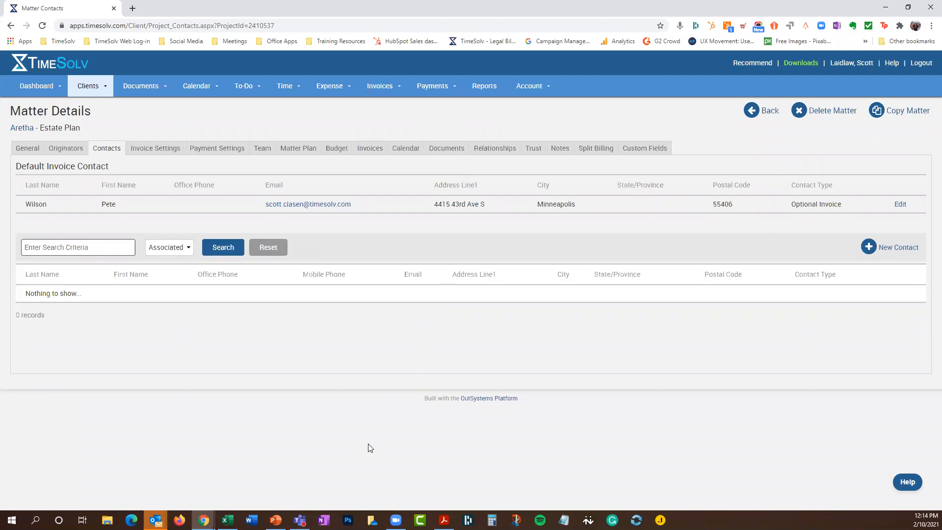
# Switch to PowerPoint to display the 'Today's Webinar' agenda slide, 2 of 3
pyautogui.click(275, 520)
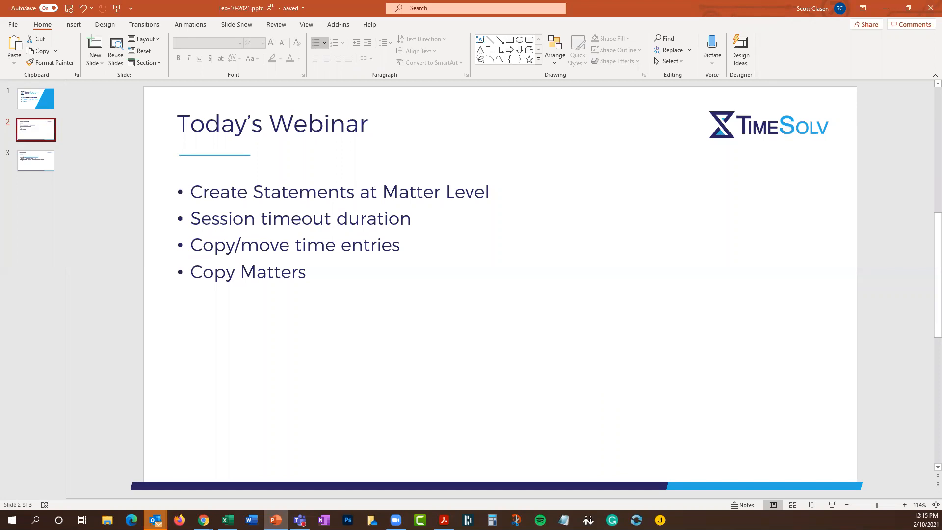
pyautogui.hotkey('alt', 'Tab')
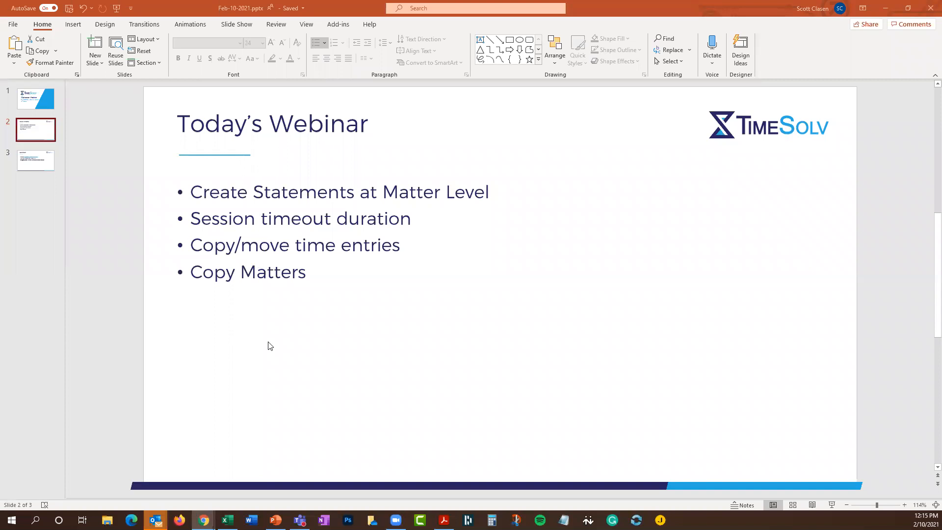
# Return to Chrome, open Account > Settings, and highlight the 8-hour Session Timeout Duration value
pyautogui.moveTo(204, 520)
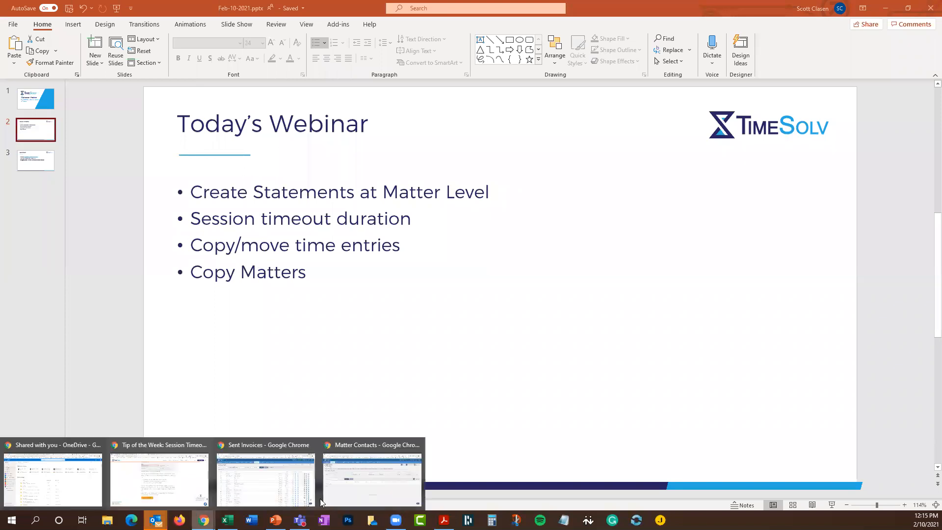
pyautogui.click(373, 486)
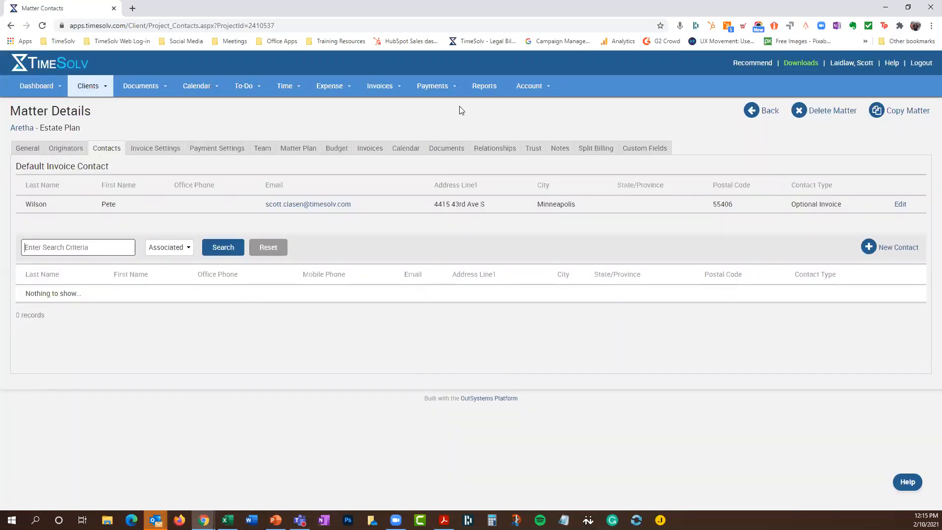
pyautogui.moveTo(530, 88)
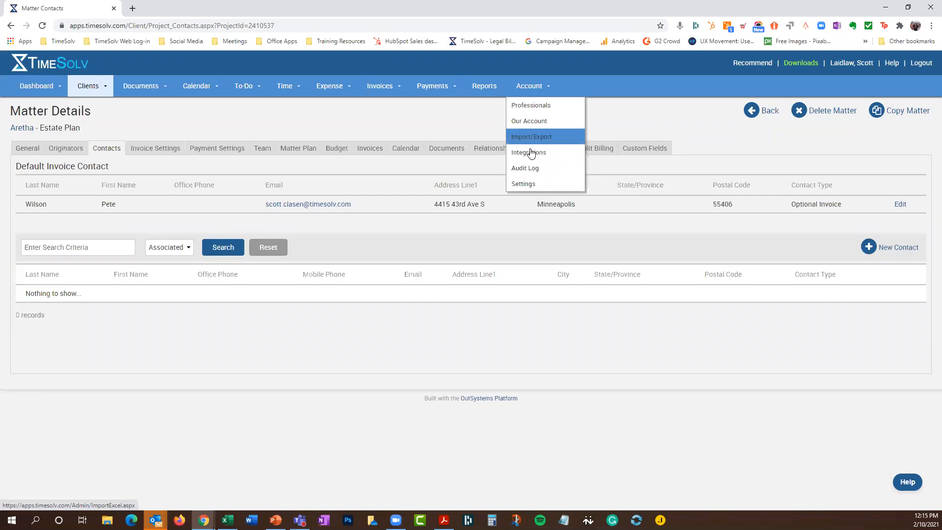
pyautogui.click(526, 184)
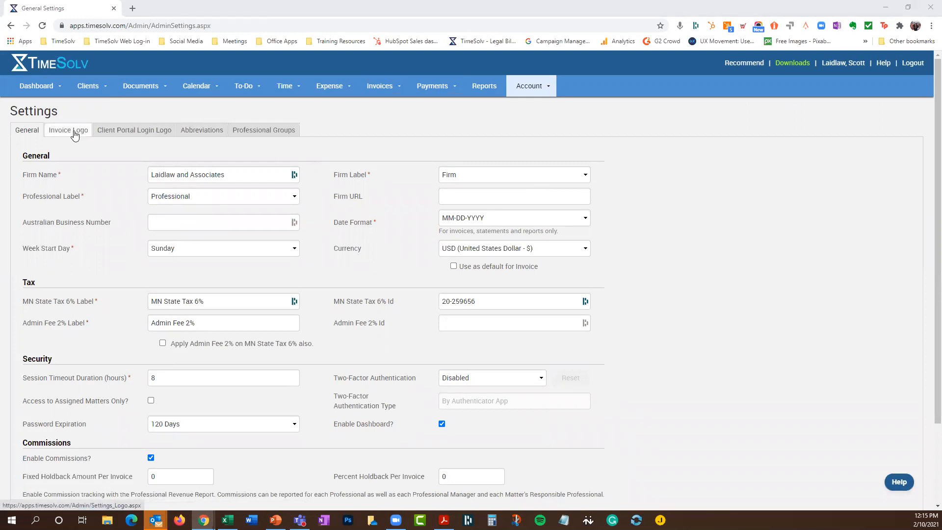
pyautogui.scroll(-1, 178, 325)
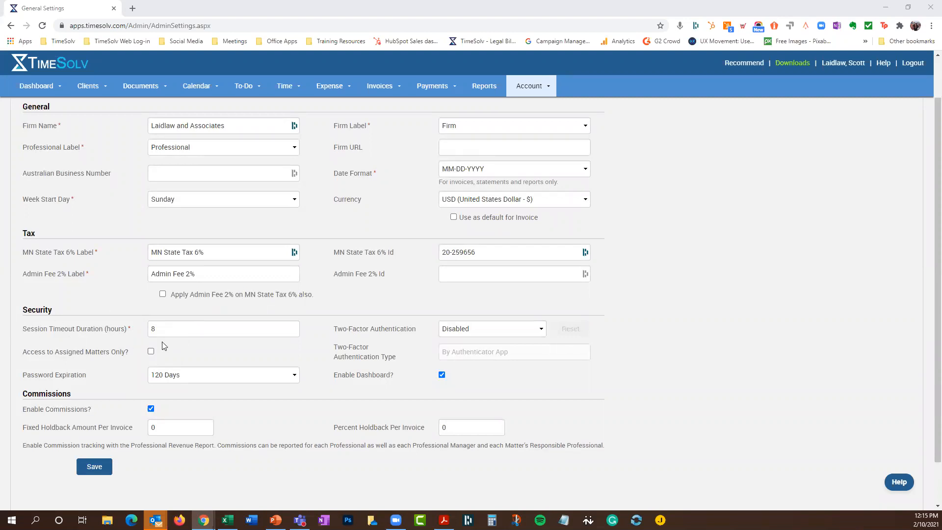
pyautogui.moveTo(153, 328); pyautogui.dragTo(300, 335)
pyautogui.click(309, 325)
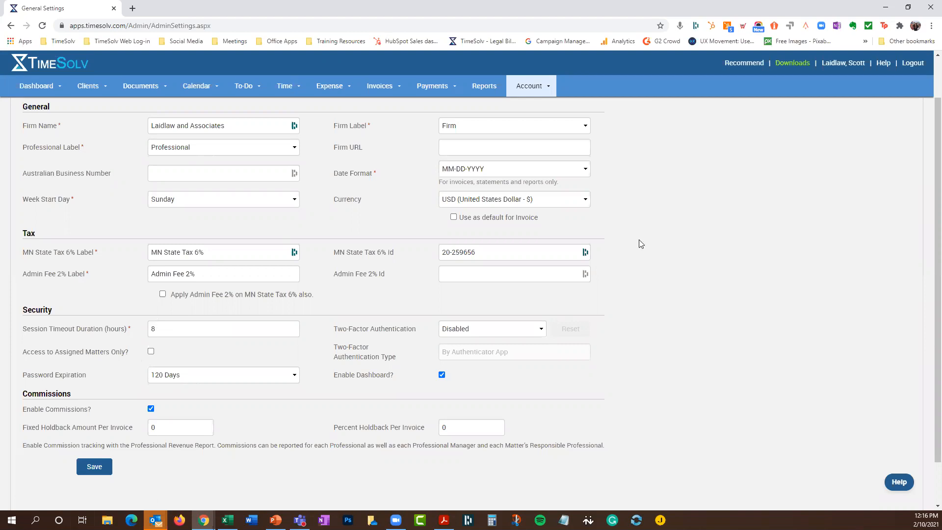
pyautogui.scroll(1, 670, 227)
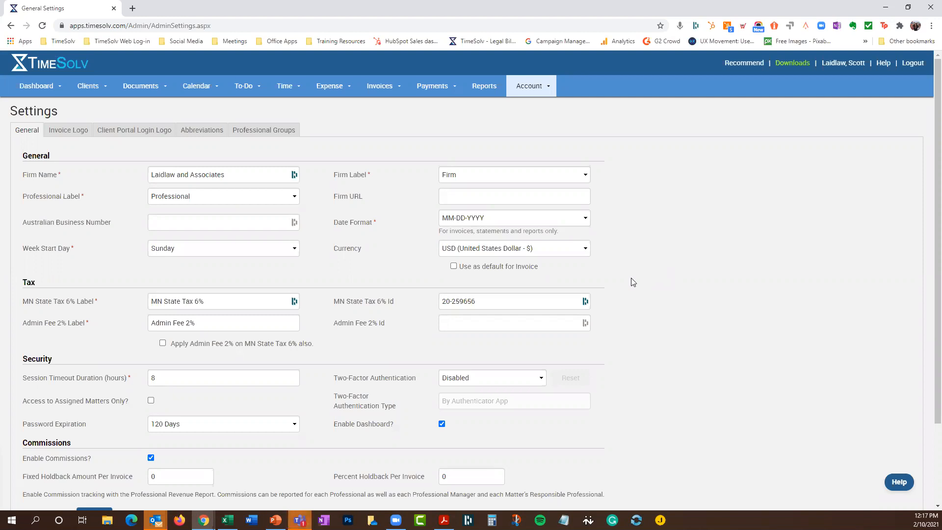
pyautogui.doubleClick(157, 378)
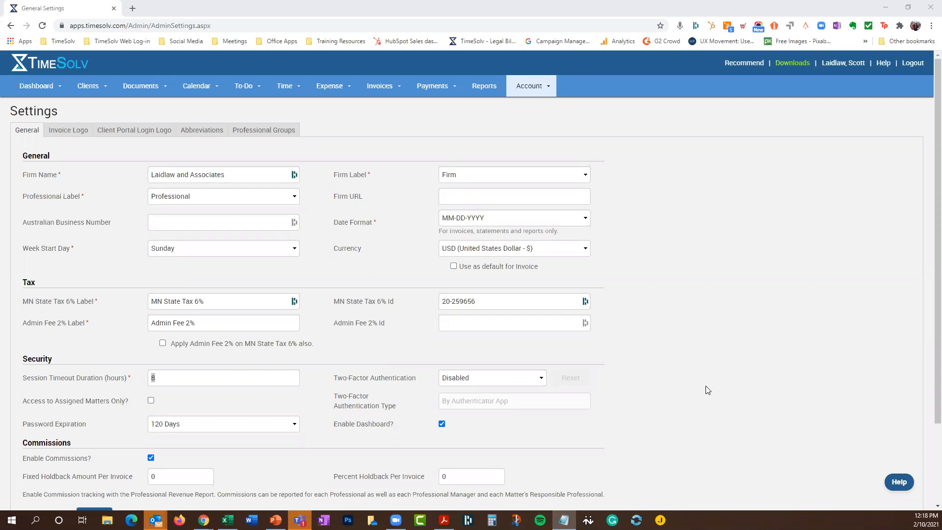
pyautogui.scroll(-1, 649, 352)
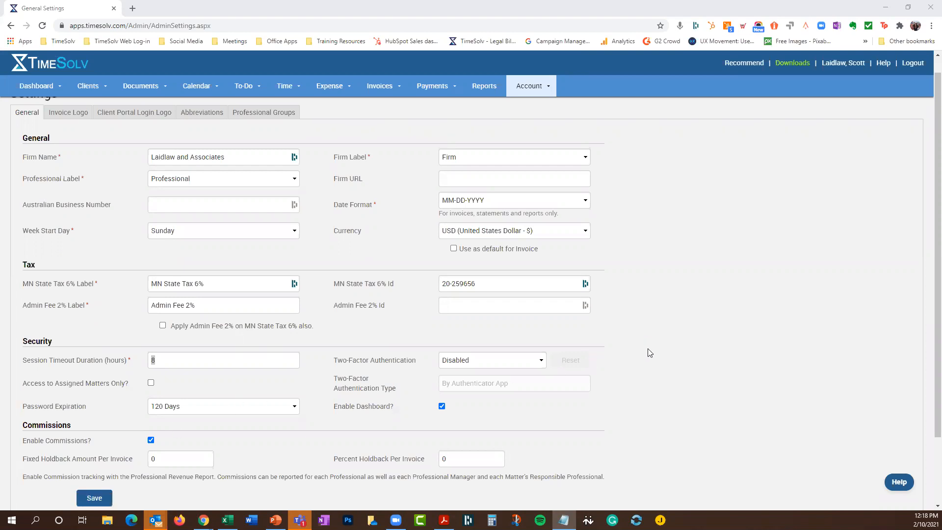
pyautogui.scroll(-3, 650, 352)
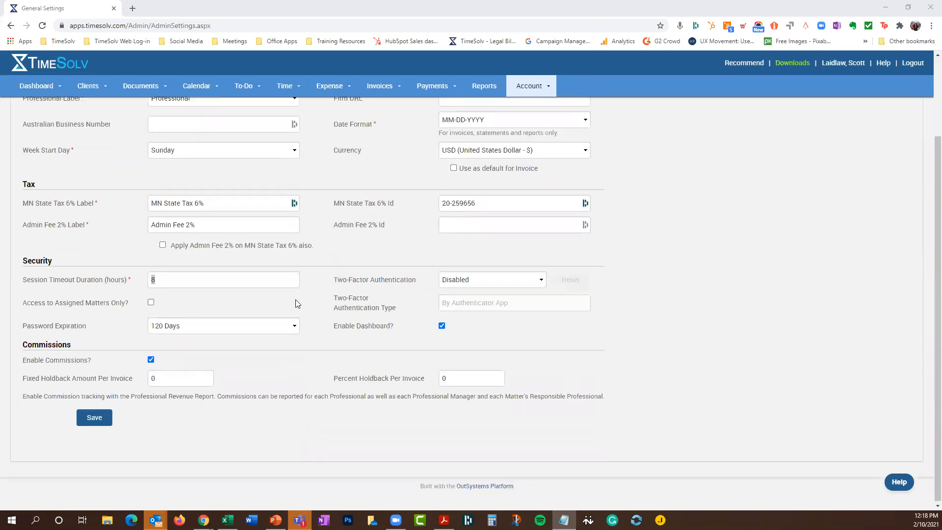
pyautogui.click(464, 284)
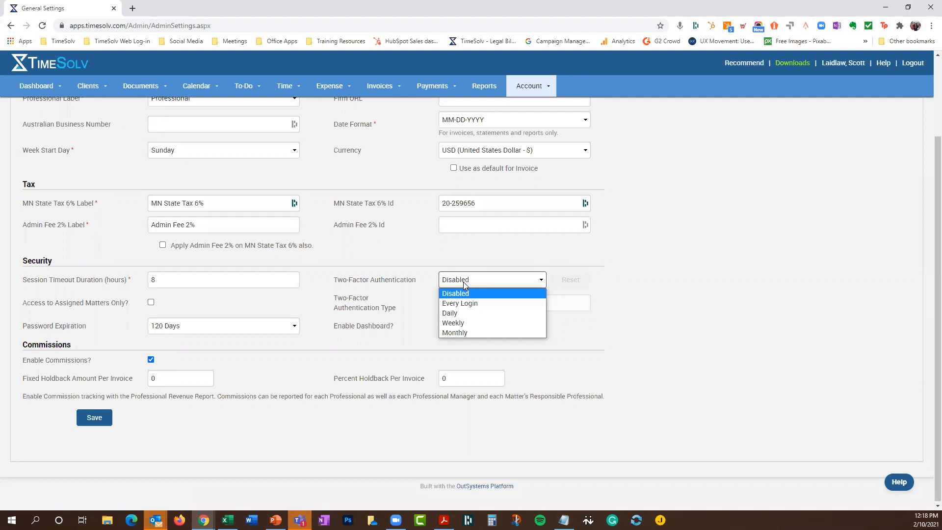
pyautogui.click(678, 273)
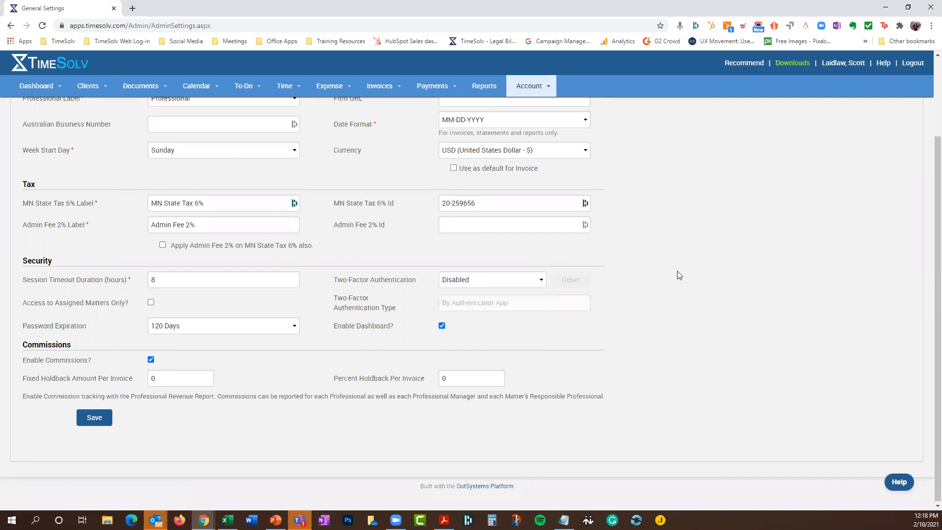
pyautogui.click(474, 277)
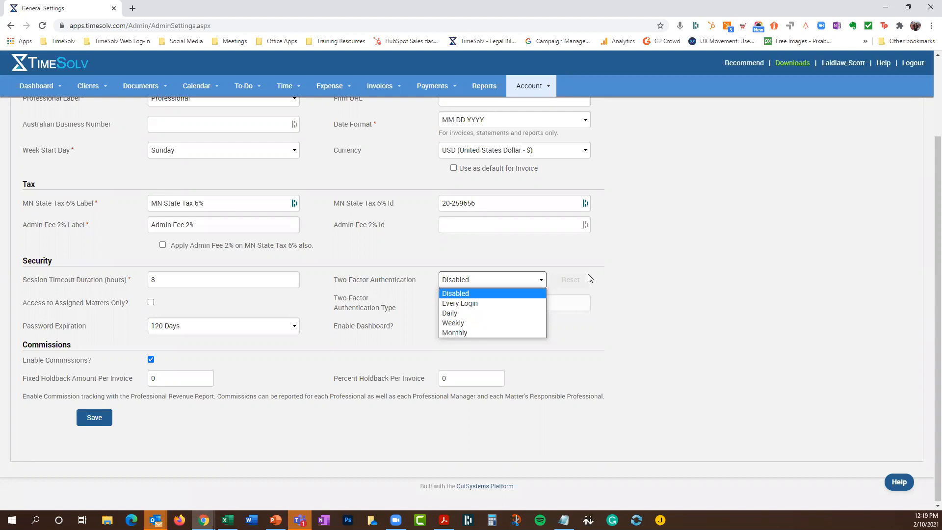
pyautogui.click(487, 303)
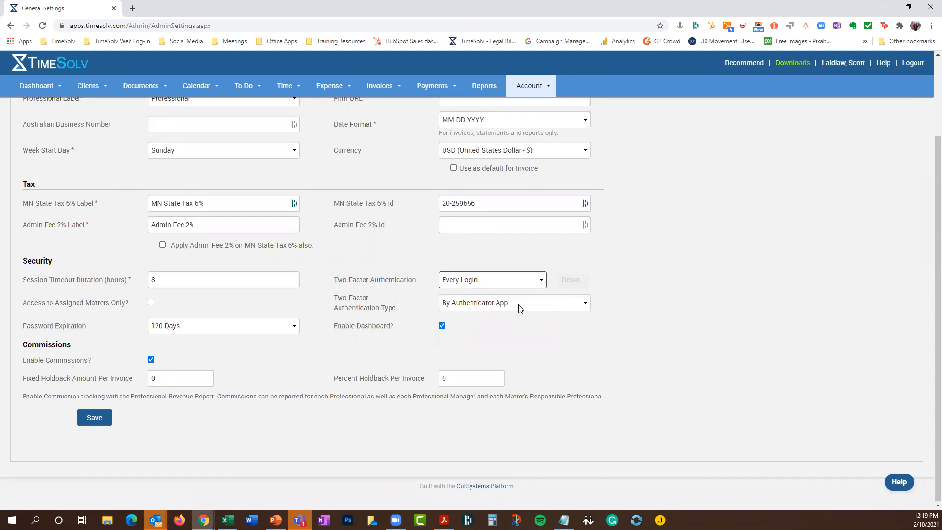
pyautogui.click(520, 305)
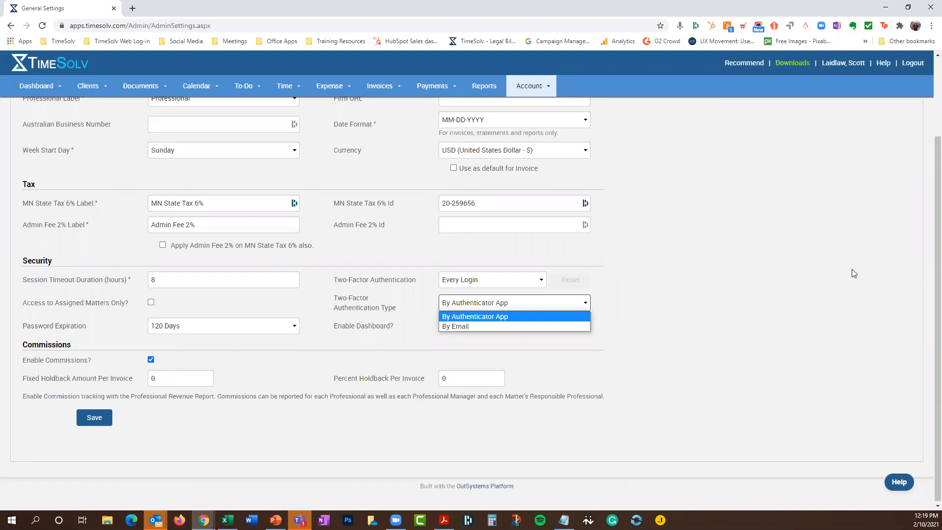
pyautogui.click(472, 327)
pyautogui.click(492, 304)
pyautogui.click(498, 315)
pyautogui.click(520, 284)
pyautogui.click(540, 293)
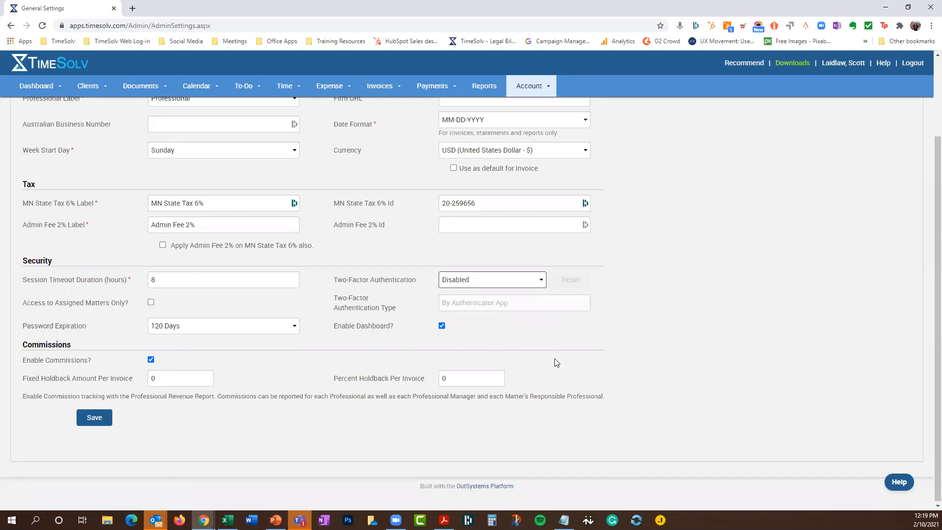
# Save the firm settings, glance at the webinar slides, then return to TimeSolv in Chrome
pyautogui.click(94, 422)
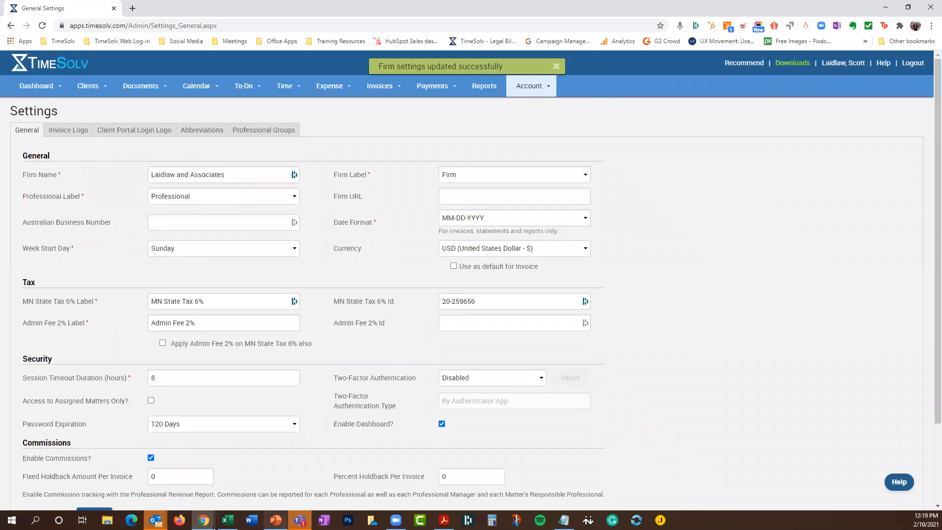
pyautogui.click(275, 520)
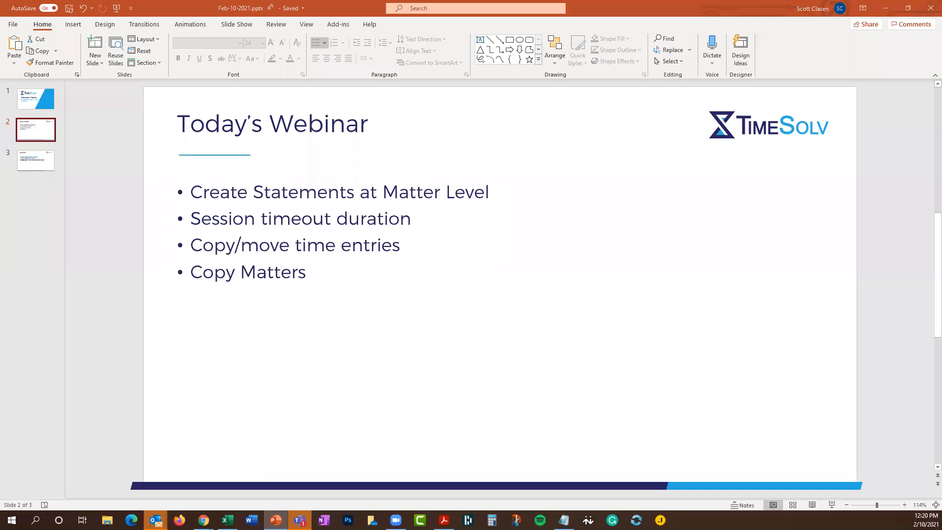
pyautogui.hotkey('alt', 'Tab')
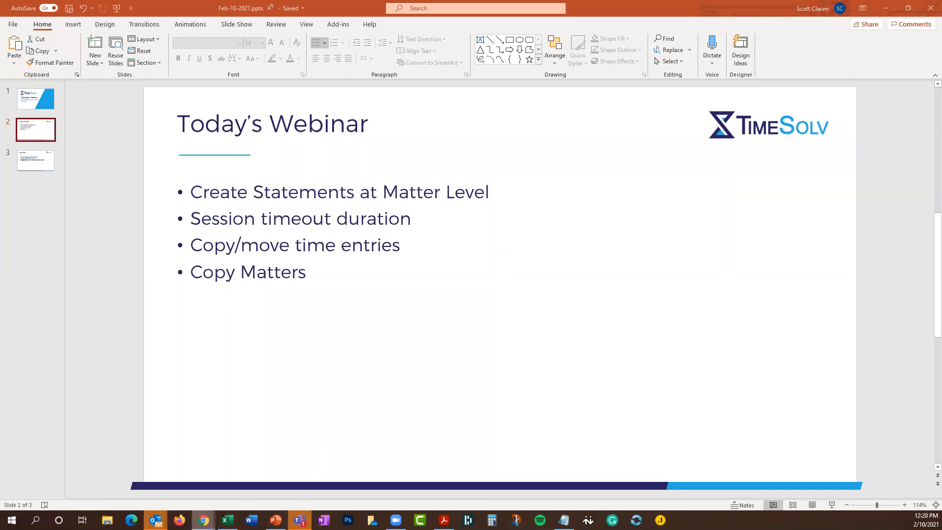
pyautogui.moveTo(203, 520)
pyautogui.click(357, 487)
pyautogui.click(281, 90)
# Browse time entries for January 31, 24 and 23, copying the 9.1-hour B130 entry into the form
pyautogui.click(287, 109)
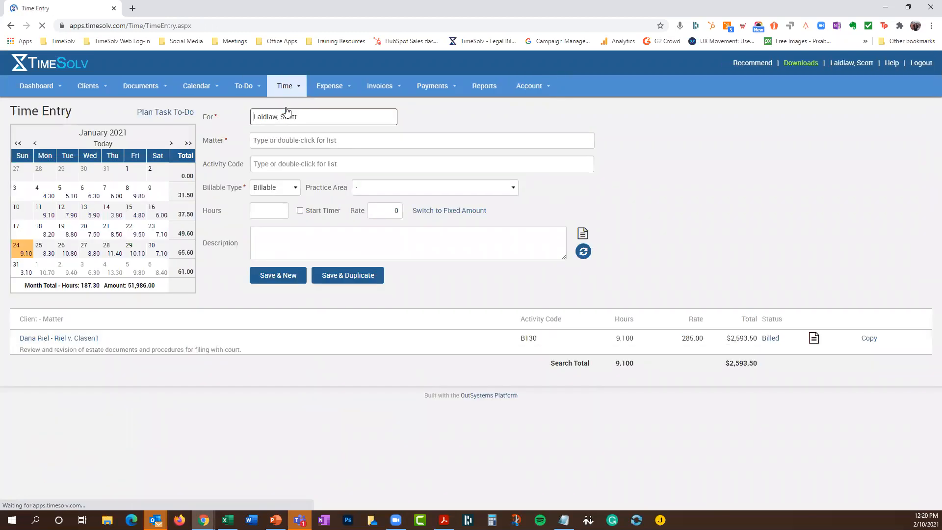
pyautogui.click(86, 215)
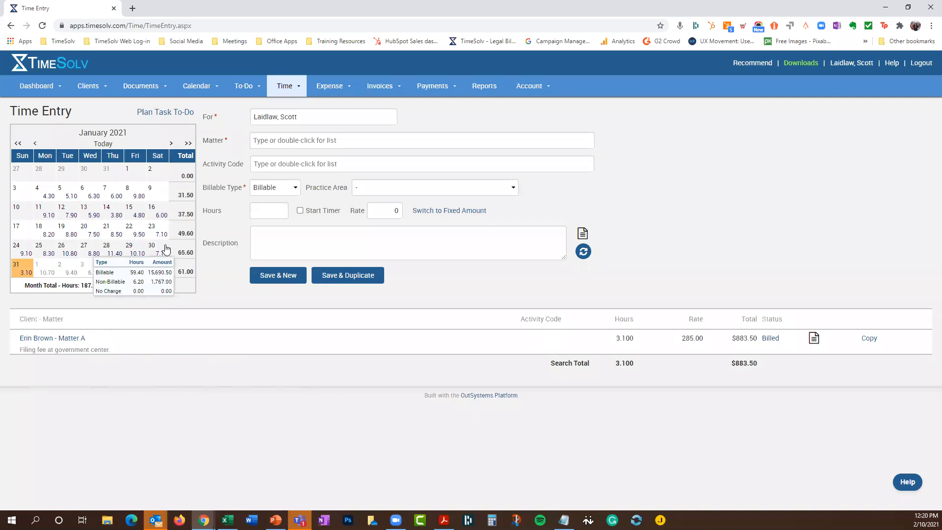
pyautogui.click(20, 251)
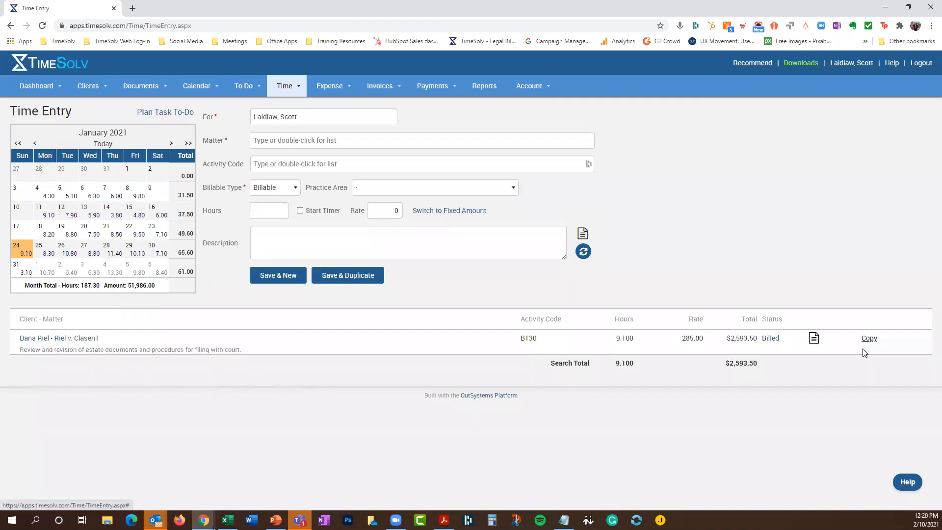
pyautogui.moveTo(765, 339)
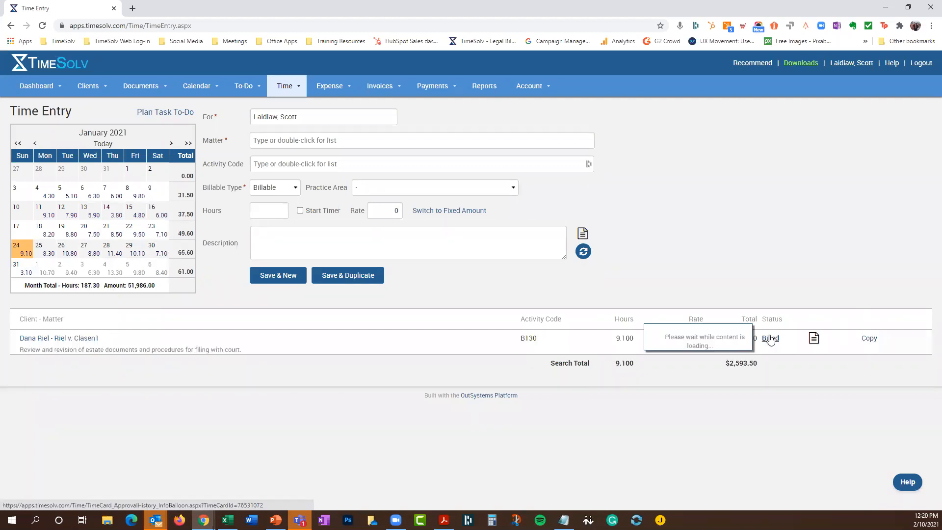
pyautogui.click(870, 339)
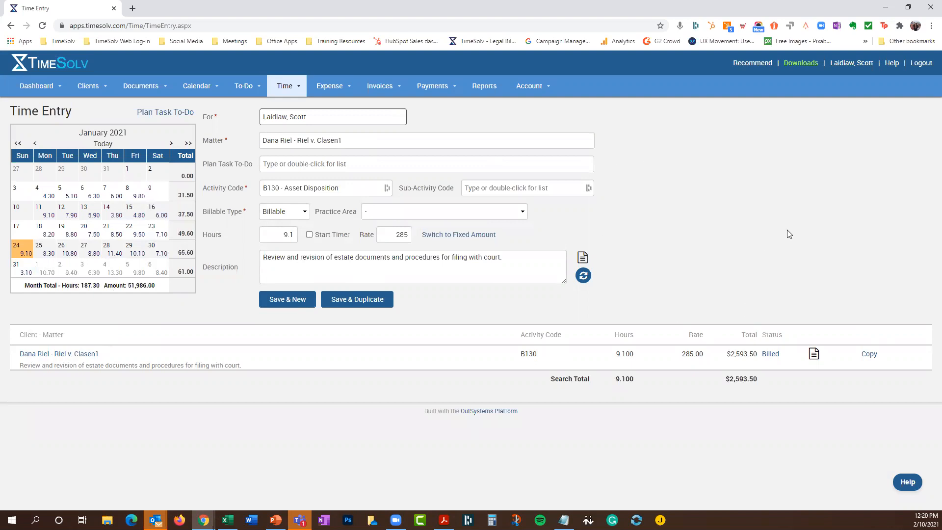
pyautogui.click(150, 232)
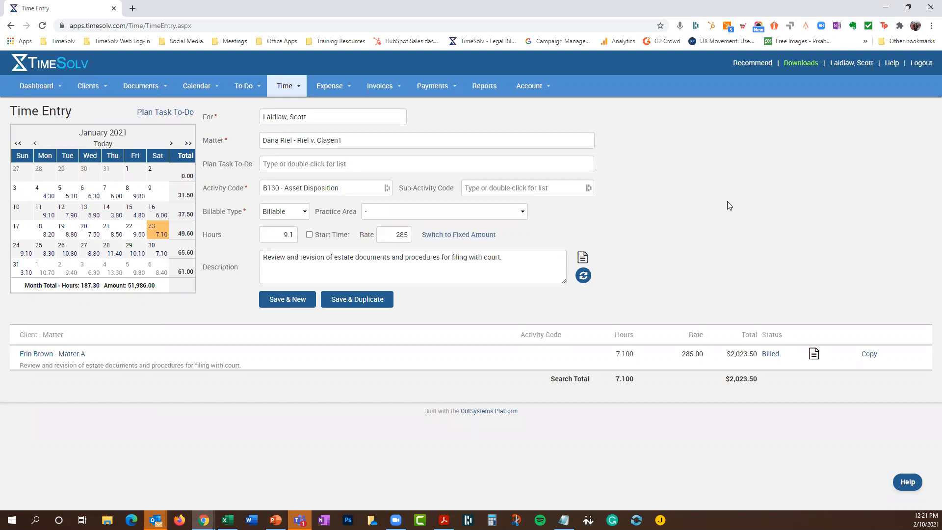
pyautogui.click(290, 88)
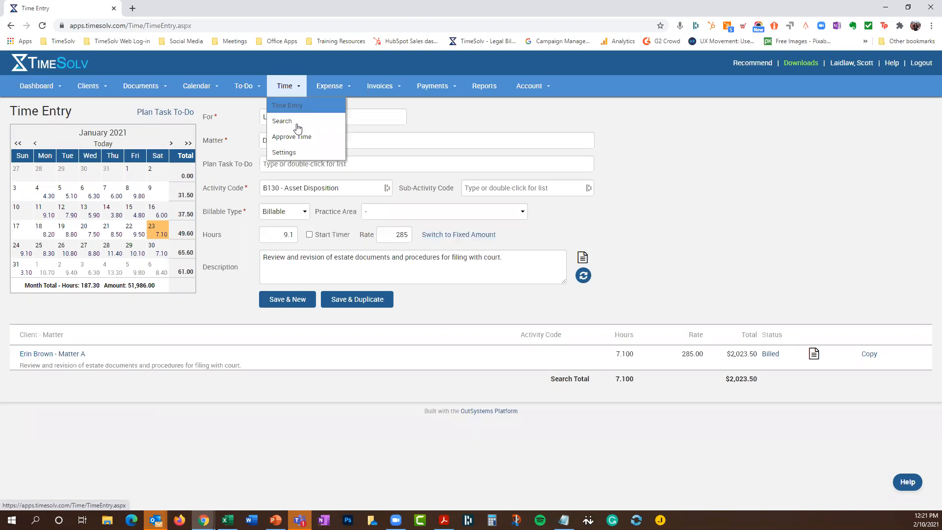
# Open Time Search with More Options and review the Client - Matter, Professional, Status and Timer lists
pyautogui.click(291, 122)
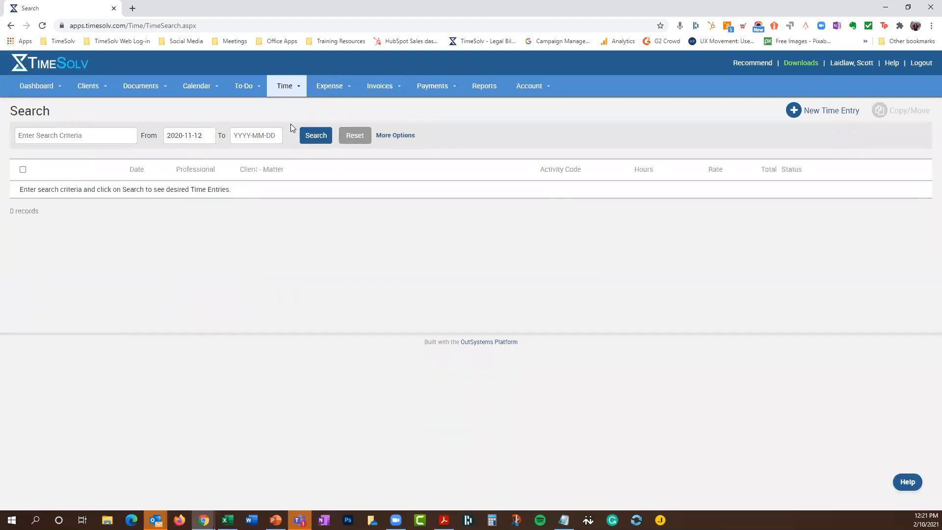
pyautogui.click(405, 135)
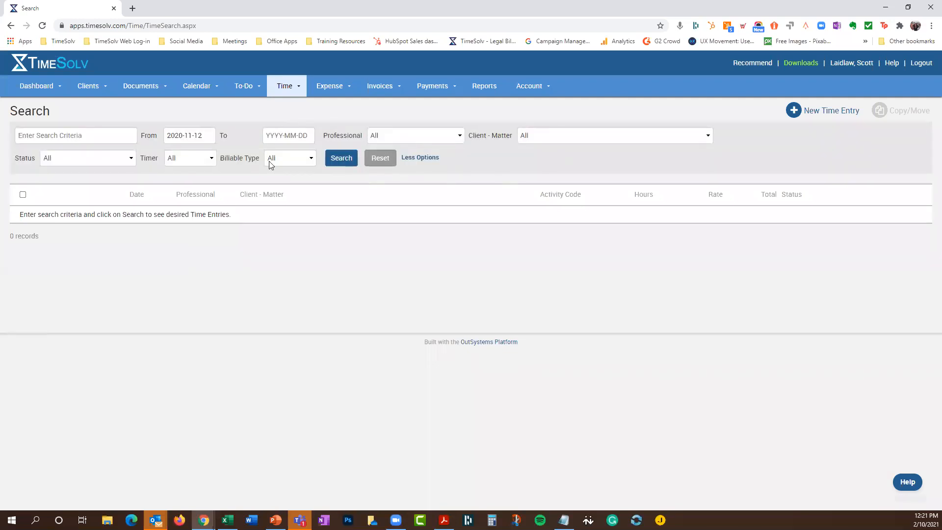
pyautogui.click(47, 136)
pyautogui.click(607, 136)
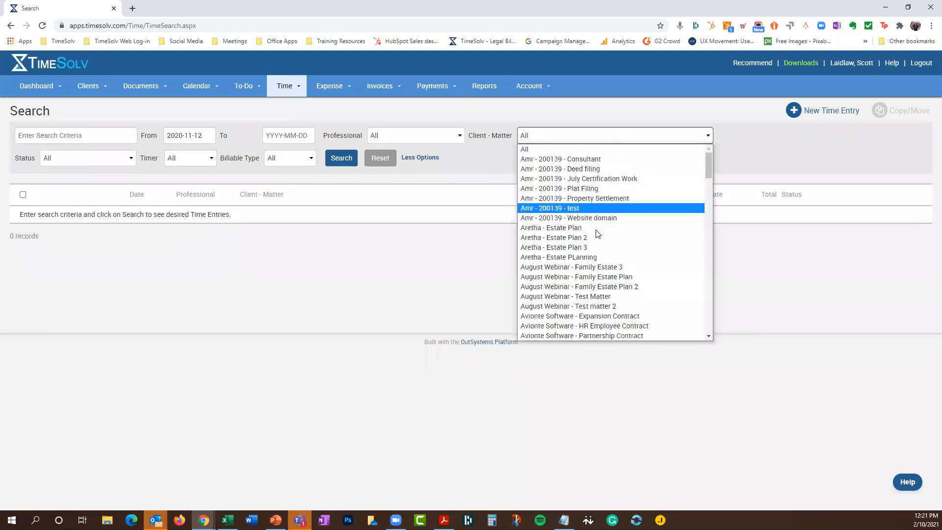
pyautogui.click(567, 113)
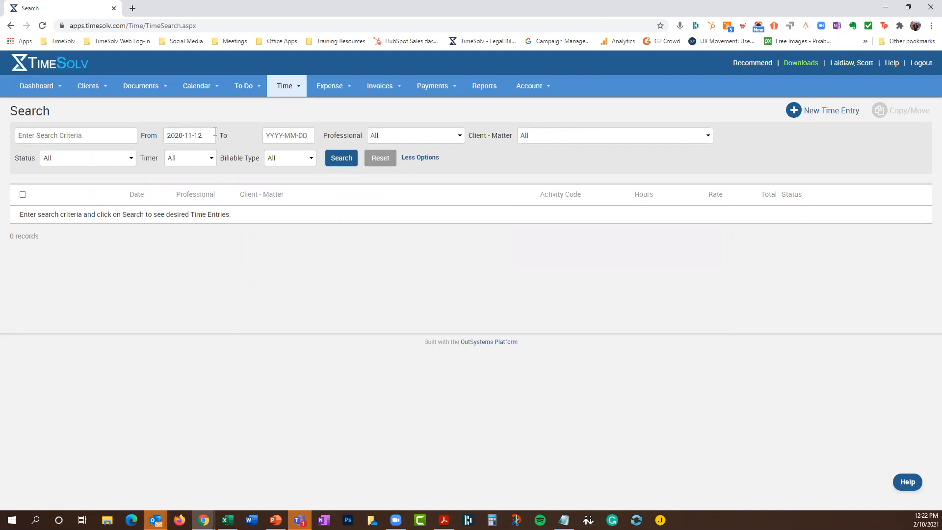
pyautogui.click(406, 136)
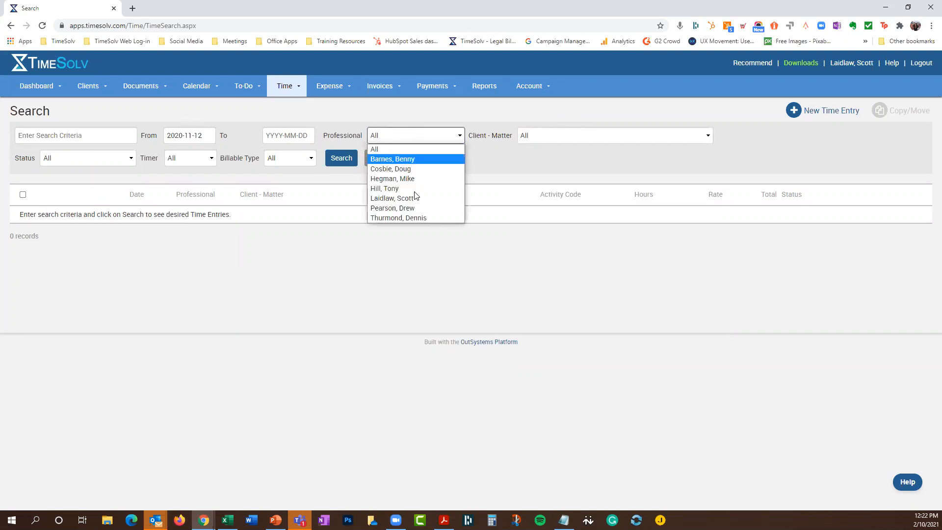
pyautogui.click(420, 128)
pyautogui.click(109, 160)
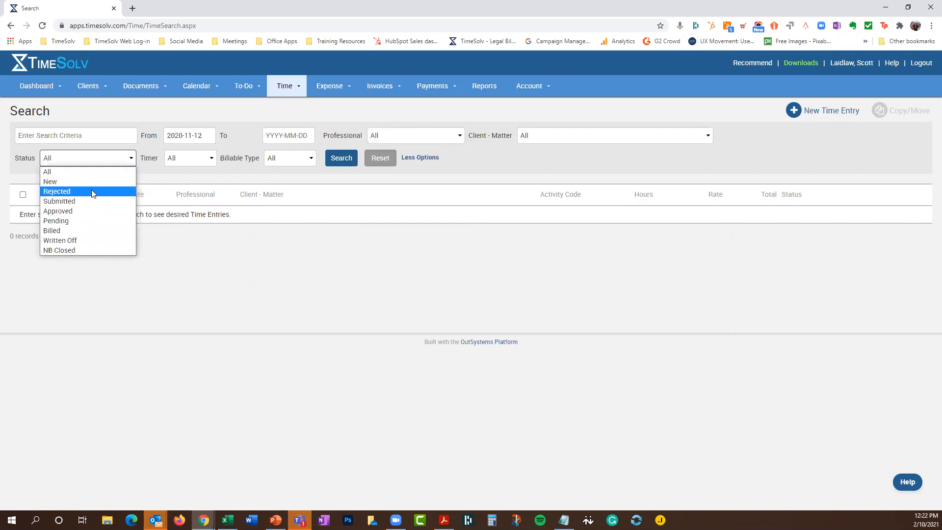
pyautogui.click(581, 118)
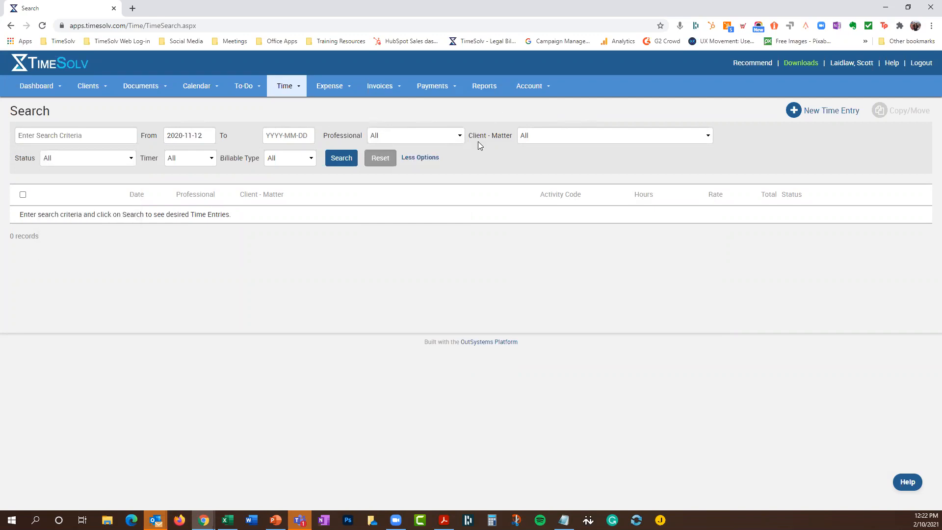
pyautogui.click(185, 159)
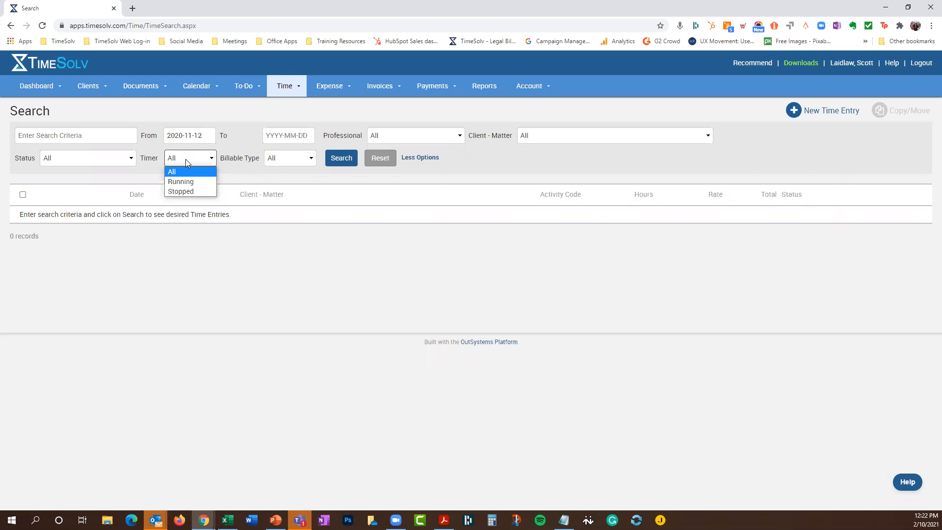
# Search for entries with a Running timer, then set the Timer filter back to All
pyautogui.click(181, 181)
pyautogui.click(346, 159)
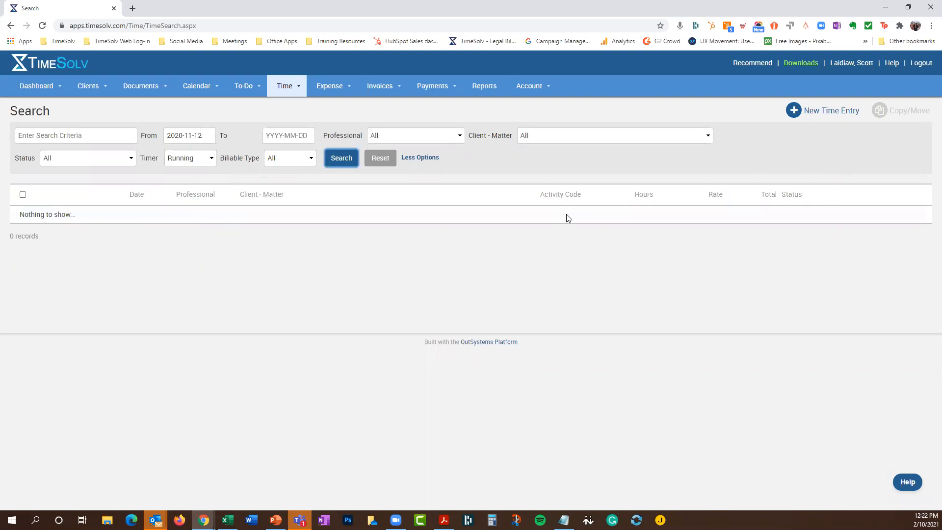
pyautogui.click(188, 160)
pyautogui.click(191, 173)
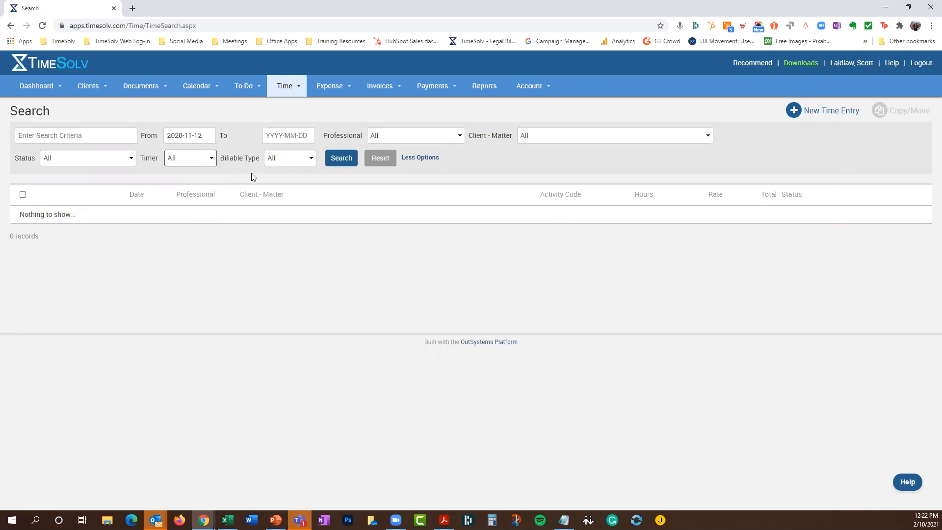
# Filter Client - Matter to Aretha - Estate Plan 3 and run the search
pyautogui.click(292, 158)
pyautogui.click(533, 155)
pyautogui.click(558, 137)
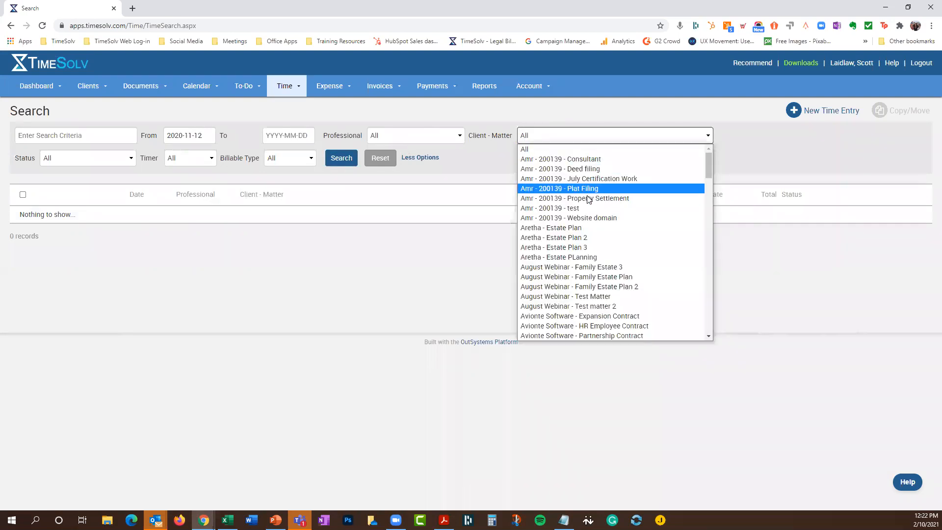
pyautogui.click(594, 248)
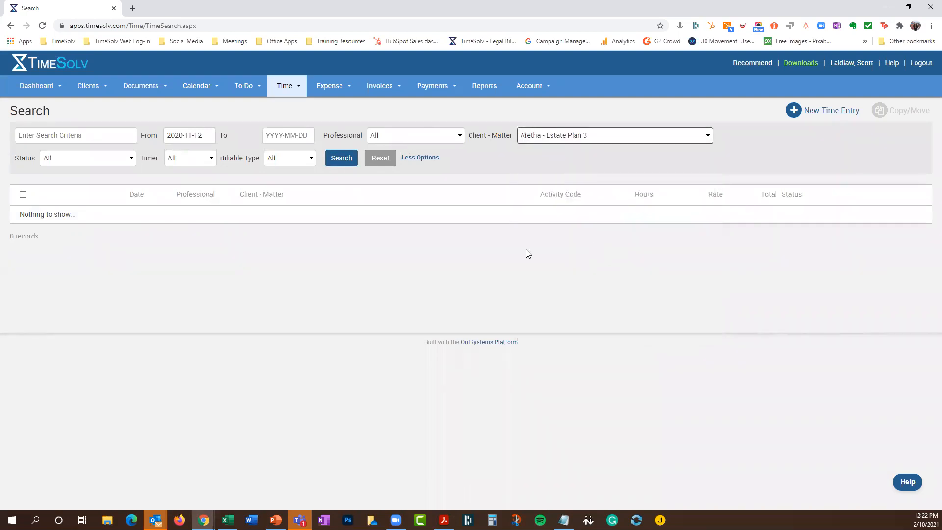
pyautogui.click(346, 158)
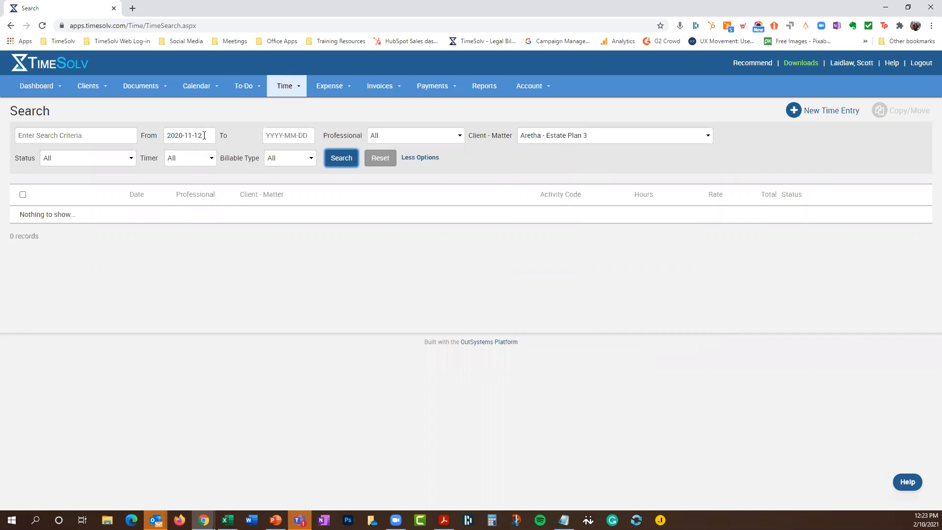
# Delete the 2020-11-12 From date and re-search, then select all seven listed entries
pyautogui.moveTo(204, 136); pyautogui.dragTo(165, 136)
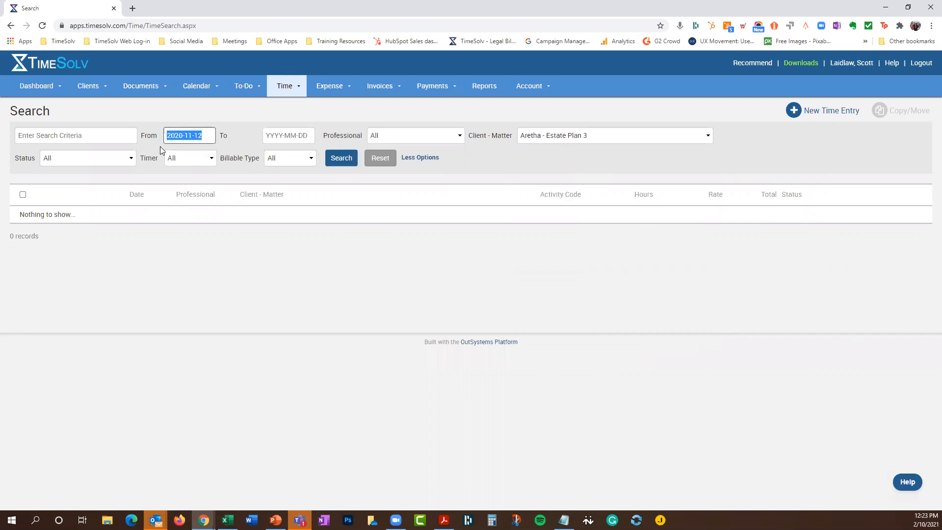
pyautogui.press('BackSpace')
pyautogui.click(327, 157)
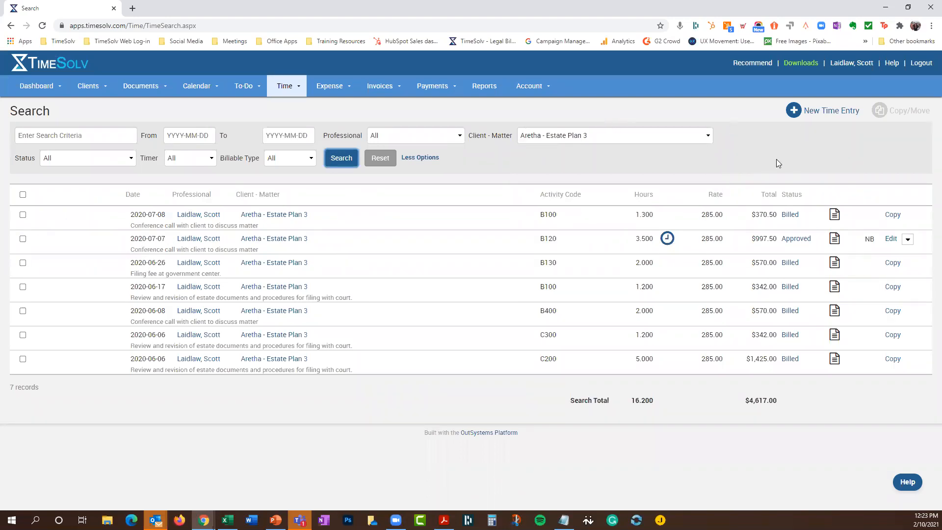
pyautogui.click(787, 241)
pyautogui.click(23, 194)
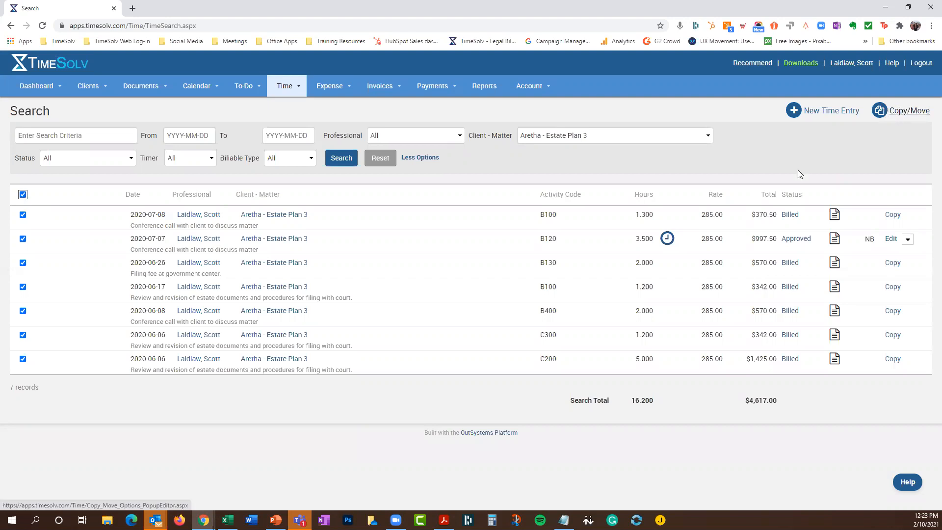
# Reselect all seven Aretha - Estate Plan 3 entries and bring up the Copy/Move form
pyautogui.click(22, 195)
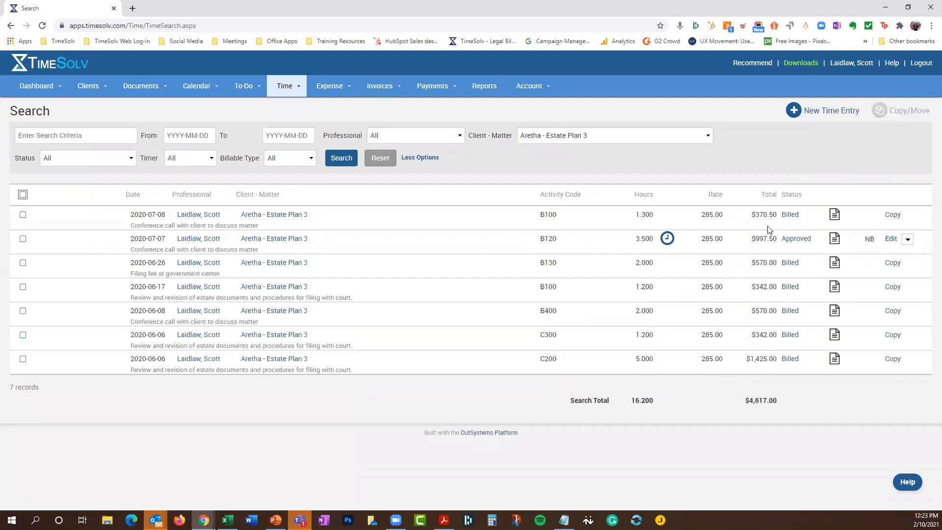
pyautogui.click(23, 263)
pyautogui.click(22, 195)
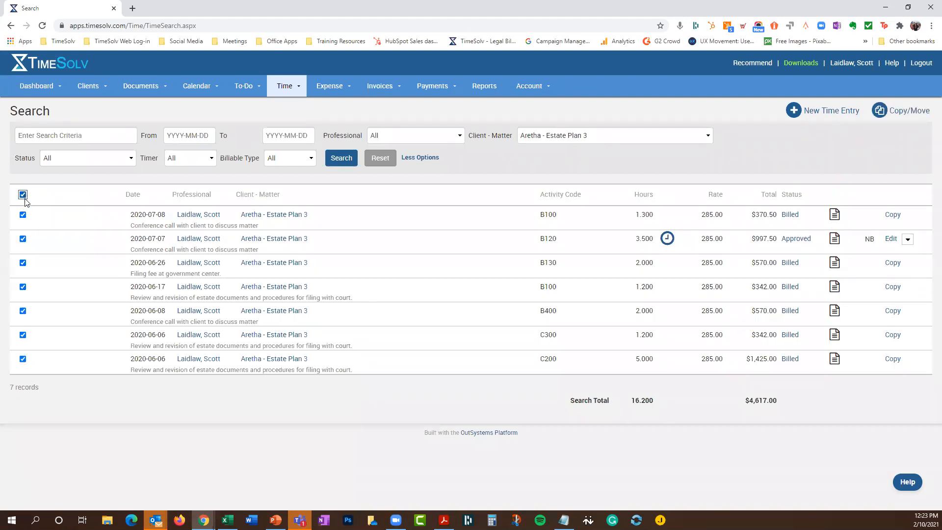
pyautogui.click(899, 112)
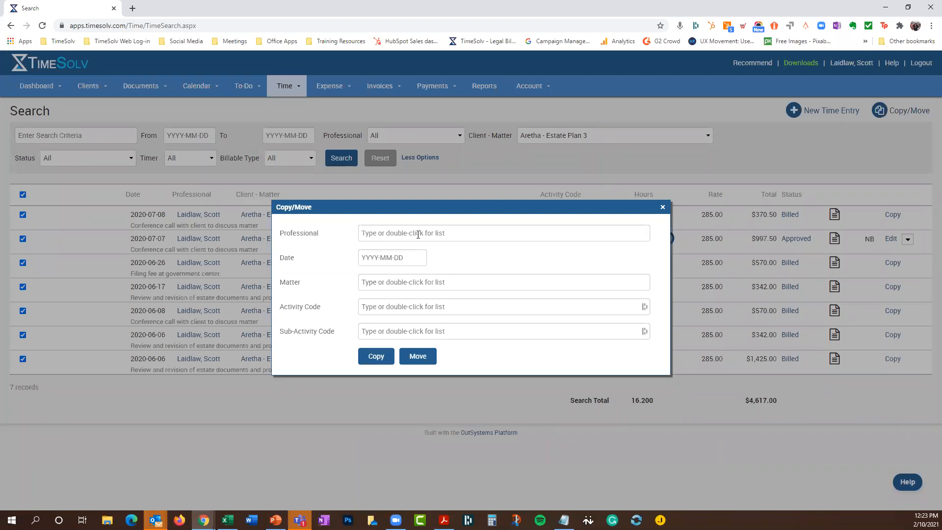
# Leave Professional unset and pick the other client's litigation matter as the copy destination
pyautogui.click(400, 234)
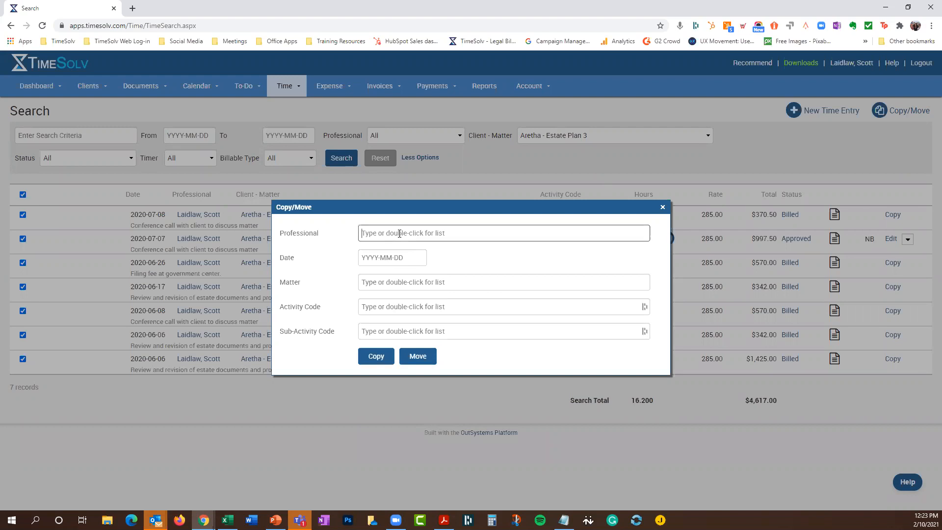
pyautogui.doubleClick(400, 233)
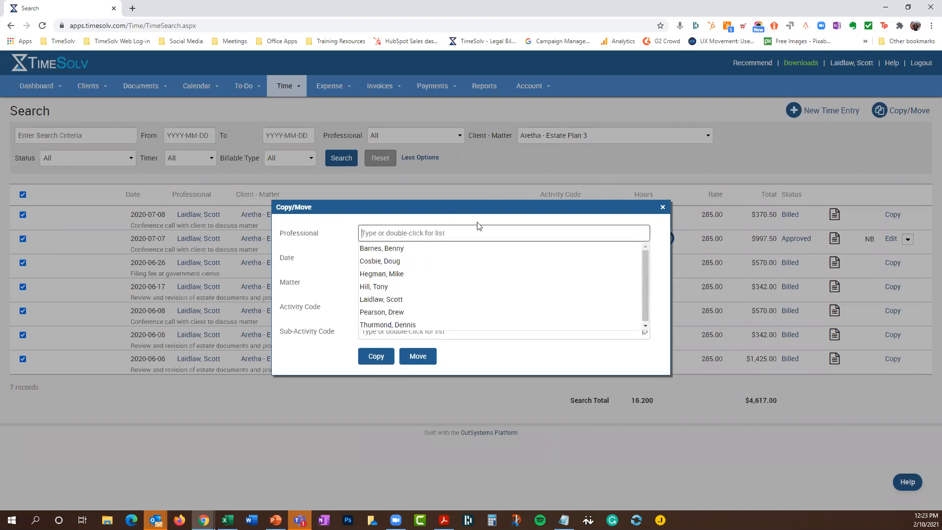
pyautogui.click(662, 219)
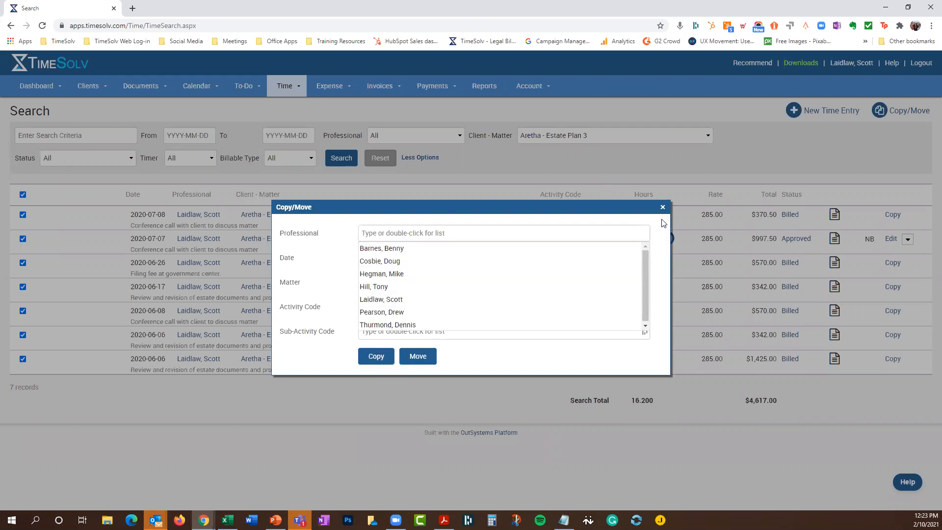
pyautogui.doubleClick(420, 283)
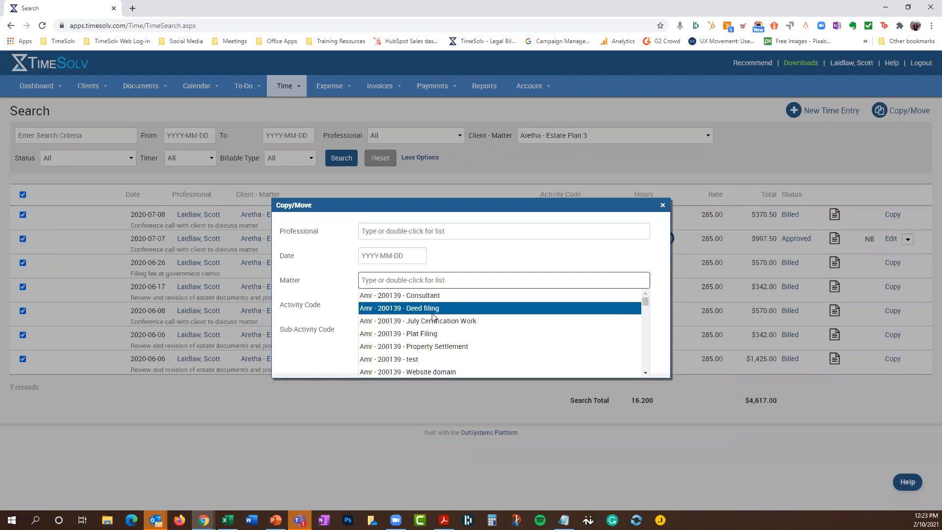
pyautogui.scroll(-5, 433, 317)
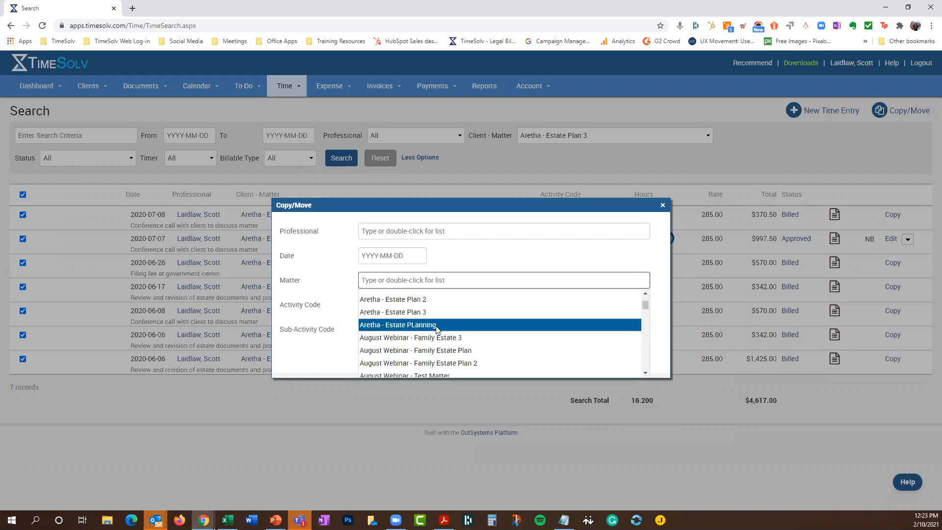
pyautogui.scroll(-6, 524, 325)
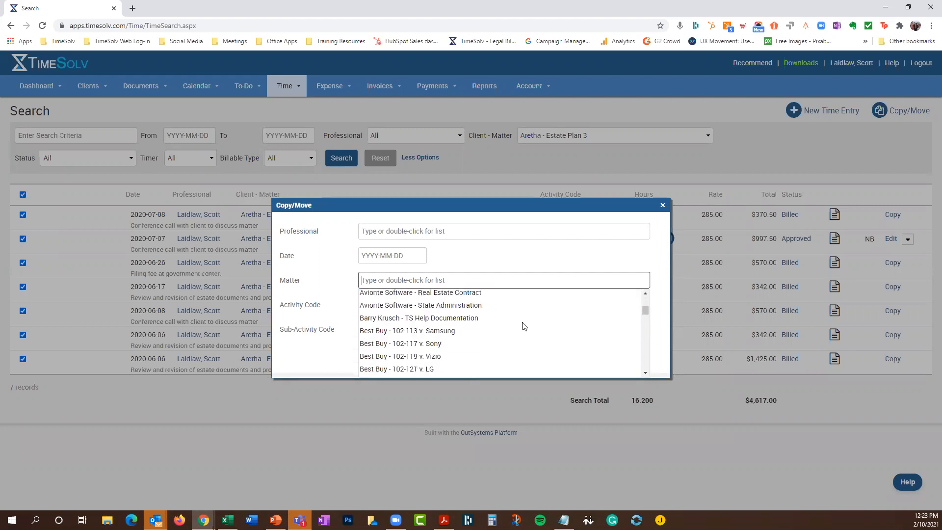
pyautogui.scroll(-6, 524, 326)
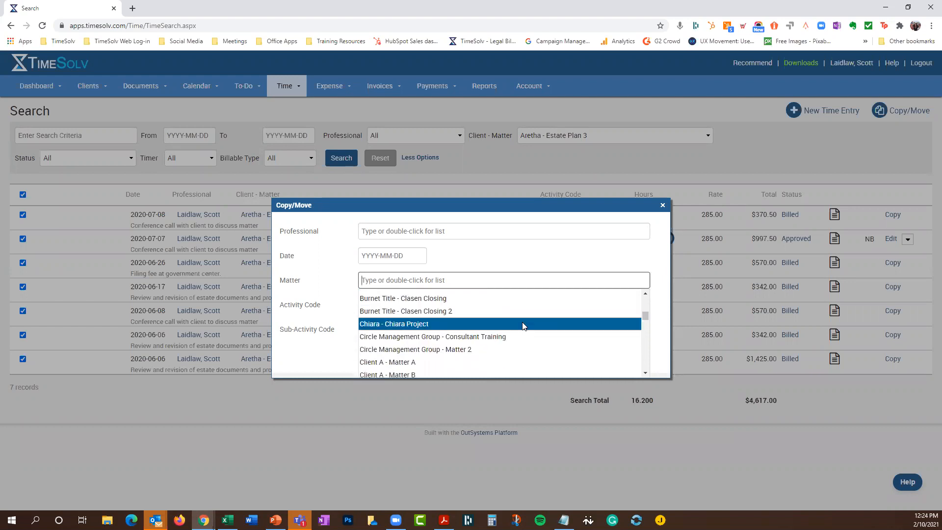
pyautogui.scroll(-4, 524, 326)
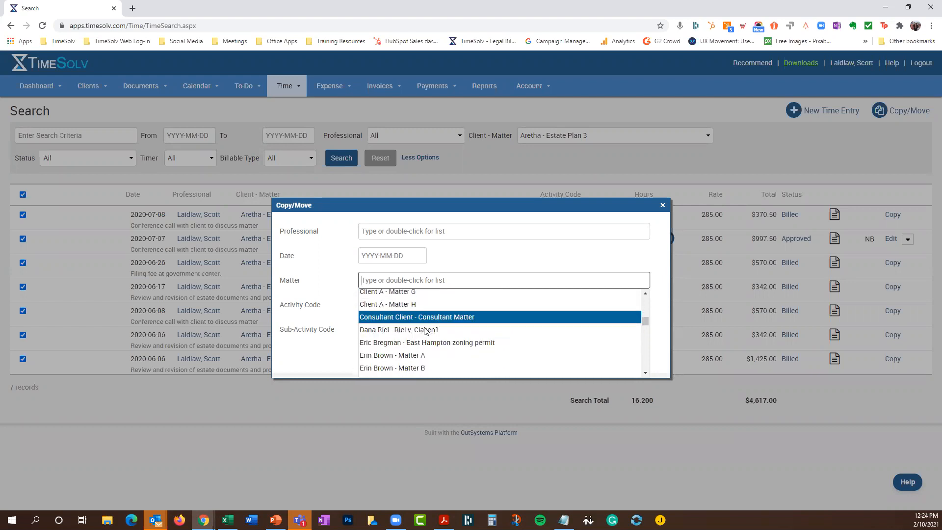
pyautogui.click(425, 329)
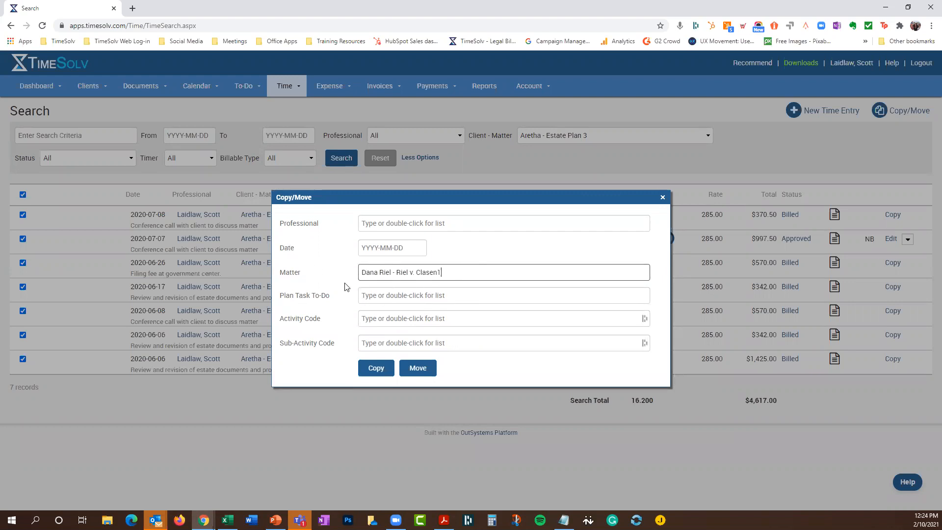
# Assign the copies to plan task Task One and copy the seven entries
pyautogui.doubleClick(391, 296)
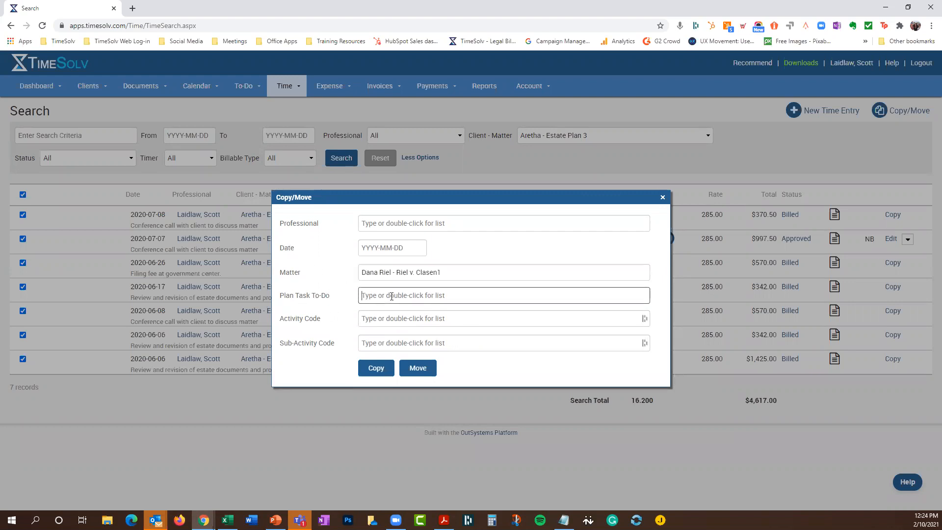
pyautogui.click(395, 312)
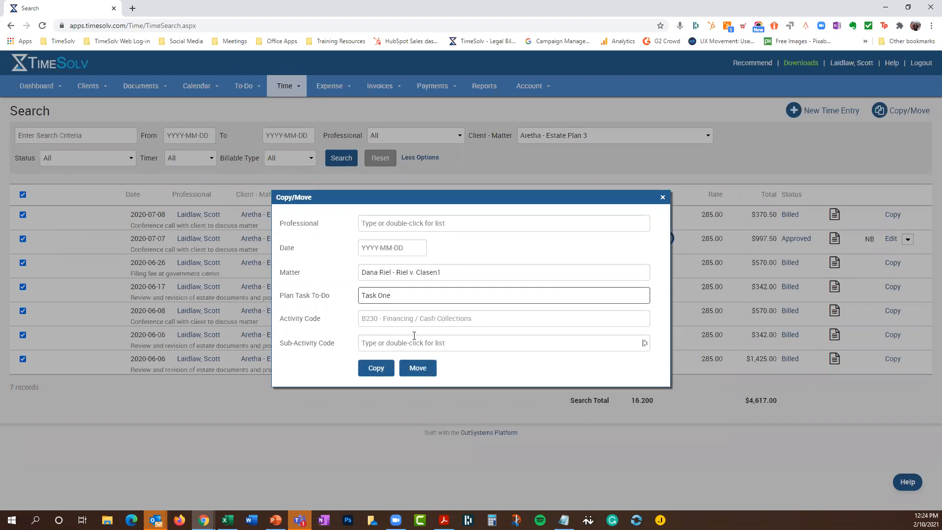
pyautogui.click(382, 368)
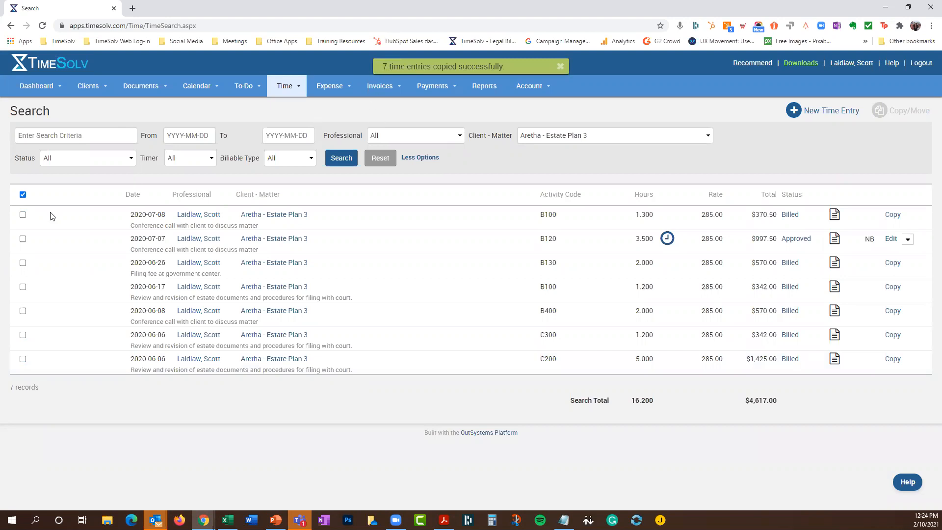
# Filter the search to the destination litigation matter and scroll through its entries to find the copies
pyautogui.click(554, 135)
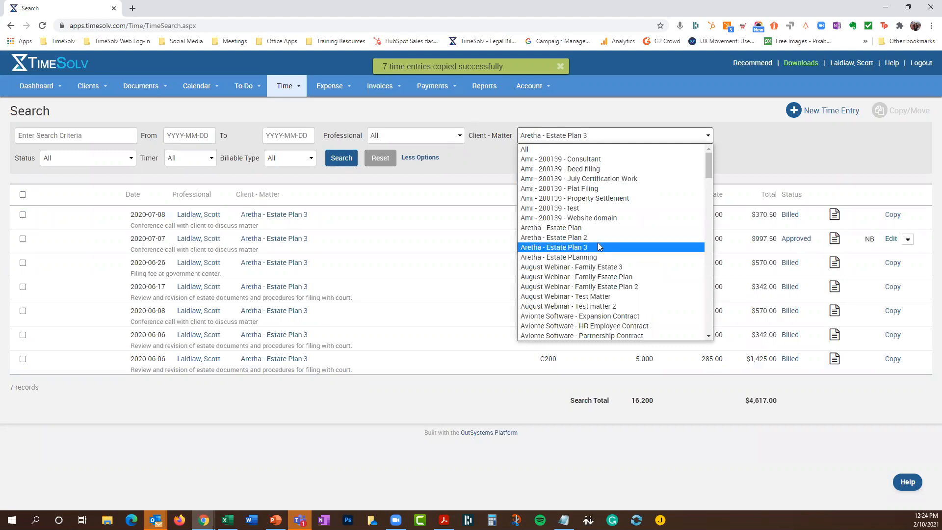
pyautogui.scroll(-8, 599, 246)
pyautogui.scroll(-1, 599, 247)
pyautogui.click(564, 207)
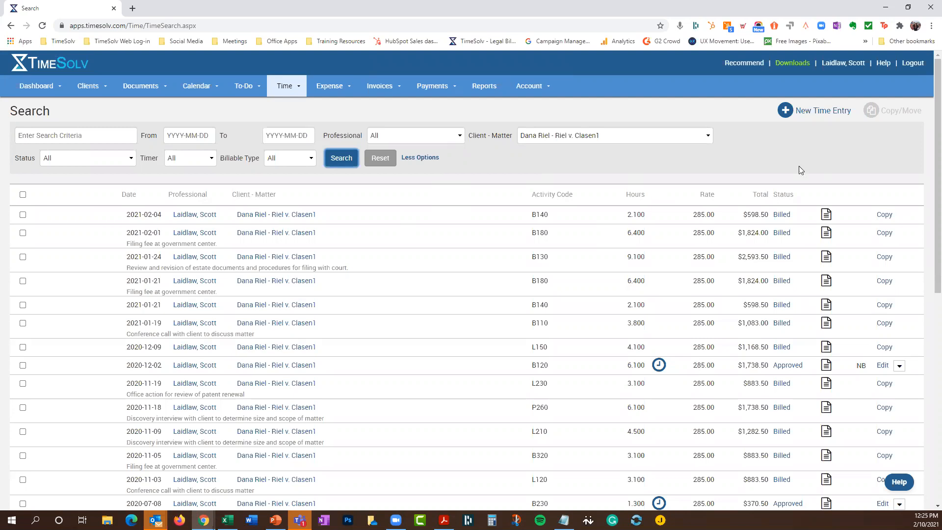
pyautogui.scroll(-6, 620, 315)
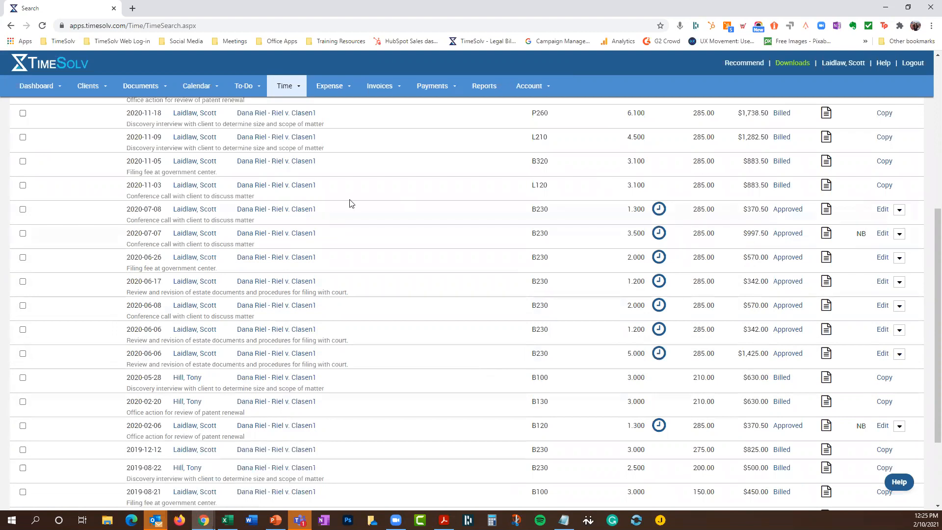
pyautogui.scroll(6, 324, 226)
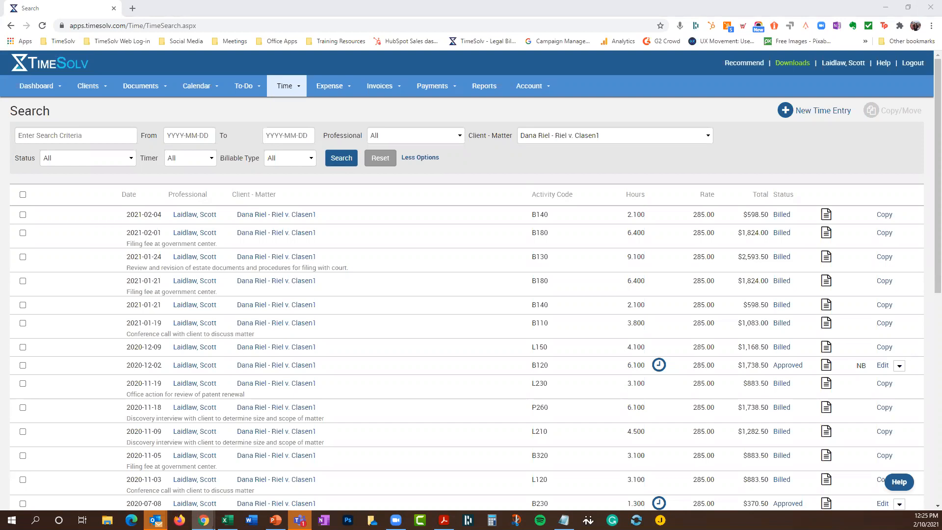
# Go to Clients & Matters and open the Estate Plan 3 matter's details page
pyautogui.click(89, 91)
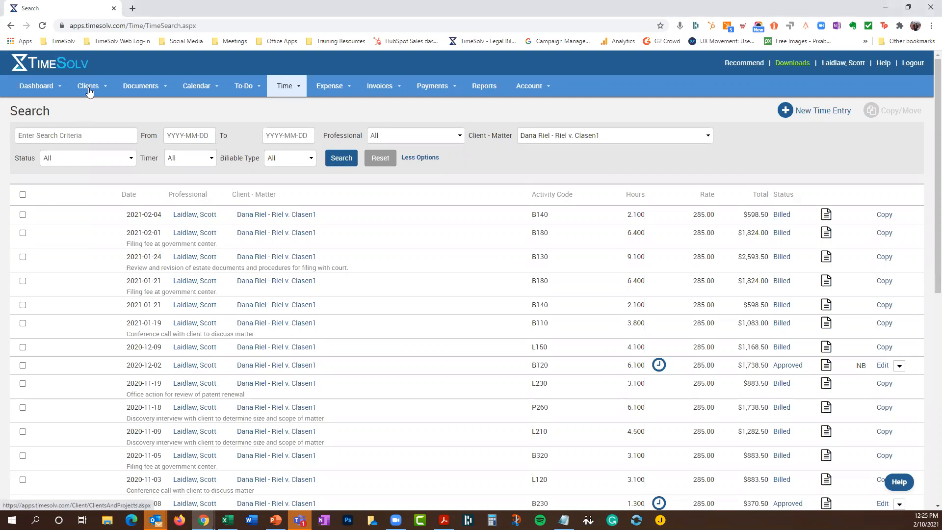
pyautogui.click(93, 105)
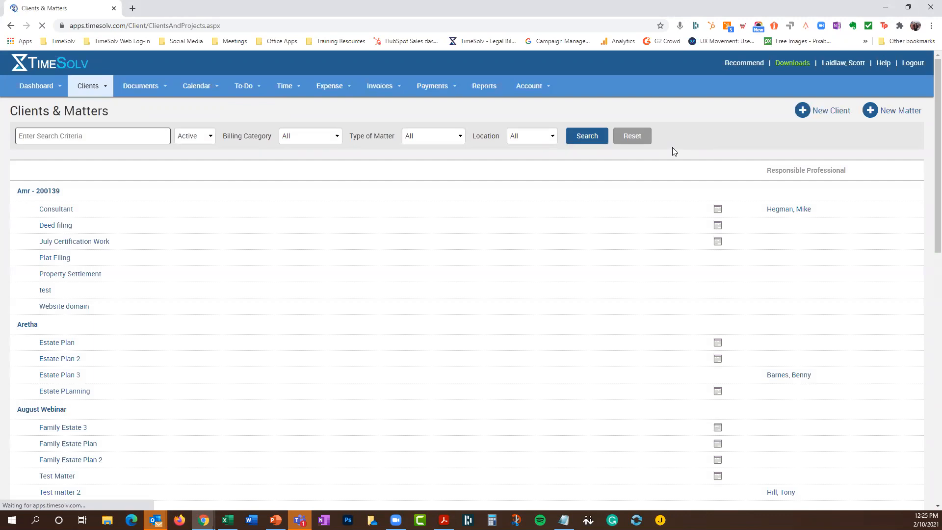
pyautogui.click(59, 376)
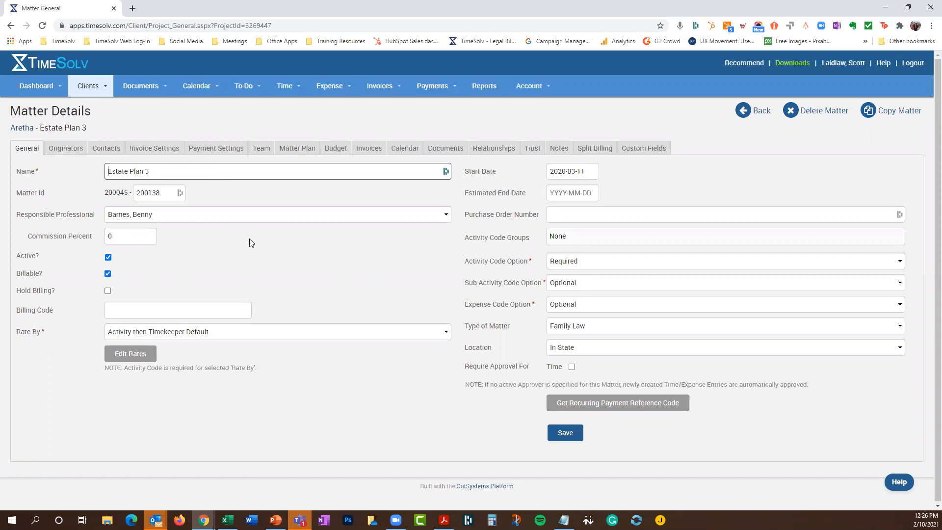
pyautogui.click(164, 335)
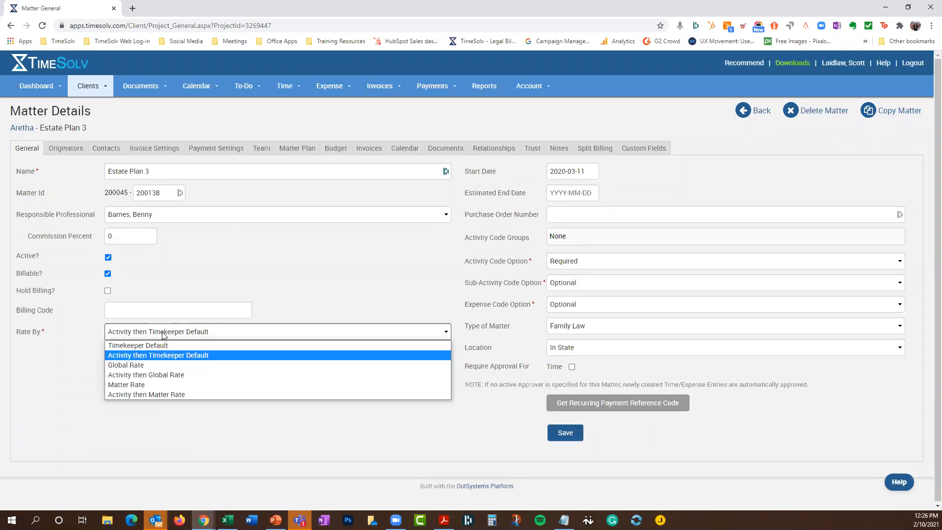
pyautogui.click(364, 292)
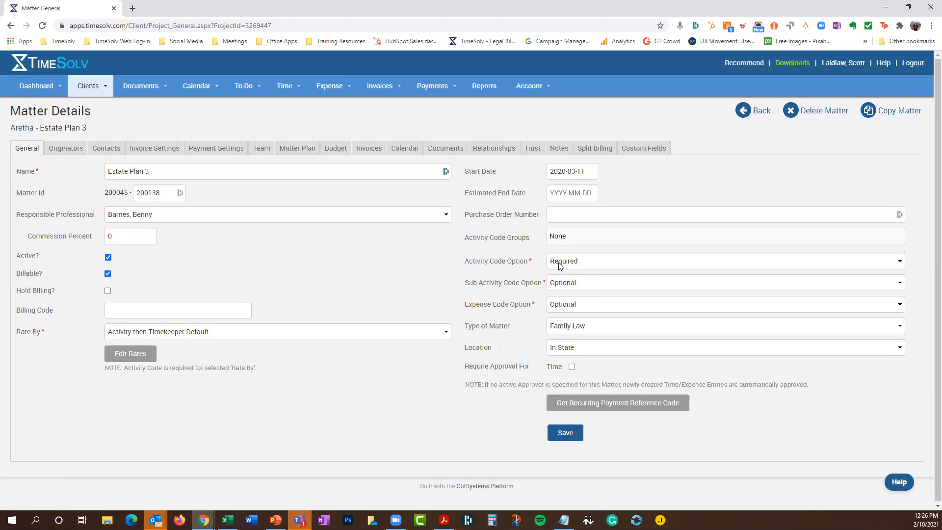
pyautogui.click(577, 266)
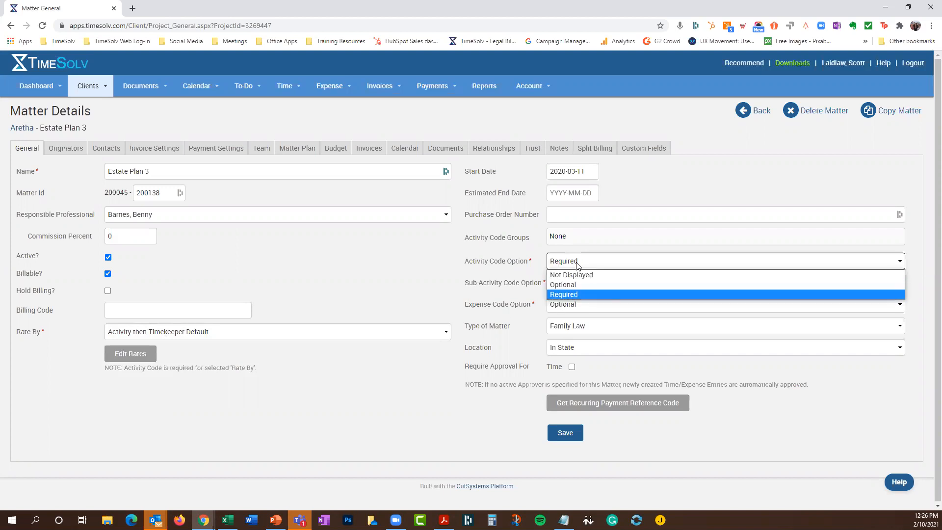
pyautogui.click(578, 265)
pyautogui.click(580, 268)
pyautogui.click(582, 269)
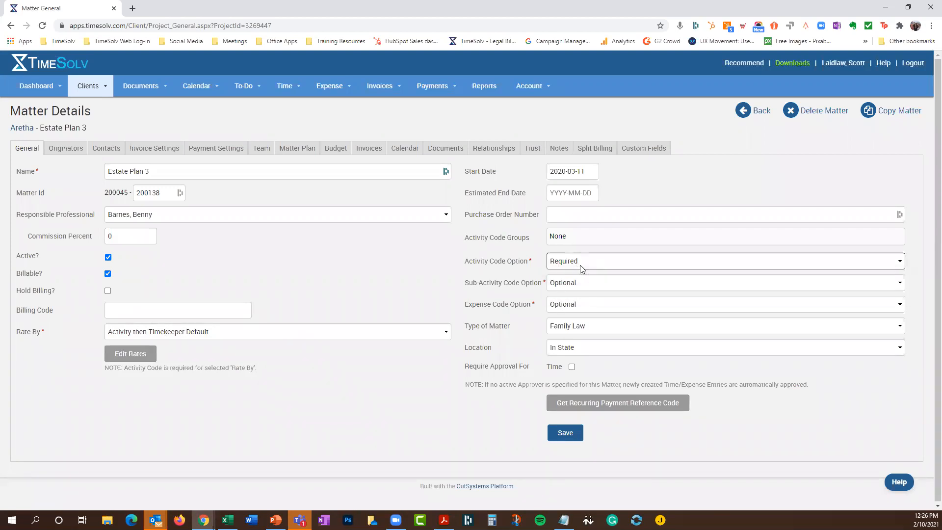
pyautogui.click(566, 332)
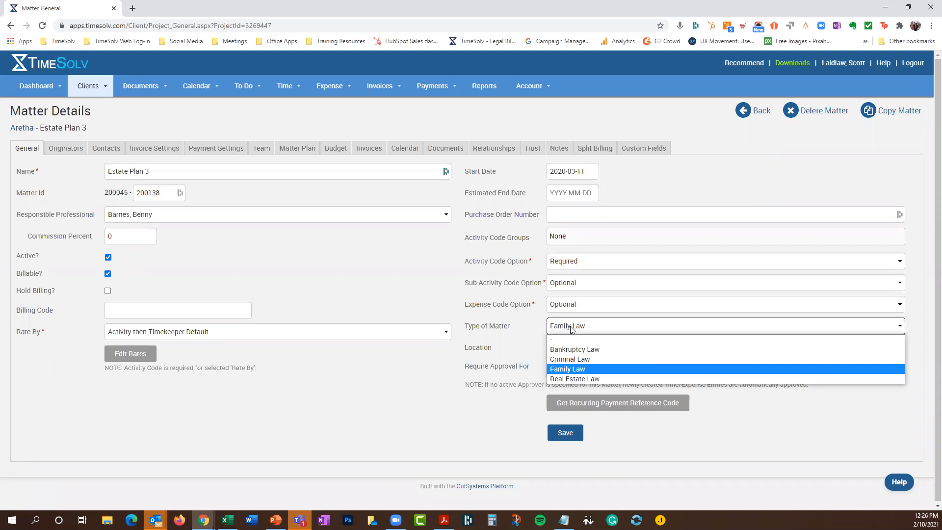
pyautogui.click(572, 326)
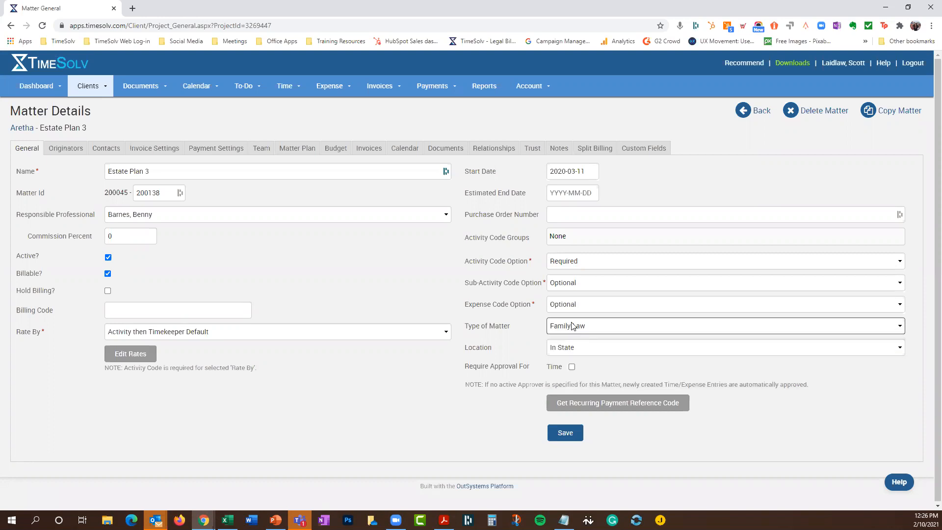
pyautogui.click(572, 349)
pyautogui.click(572, 351)
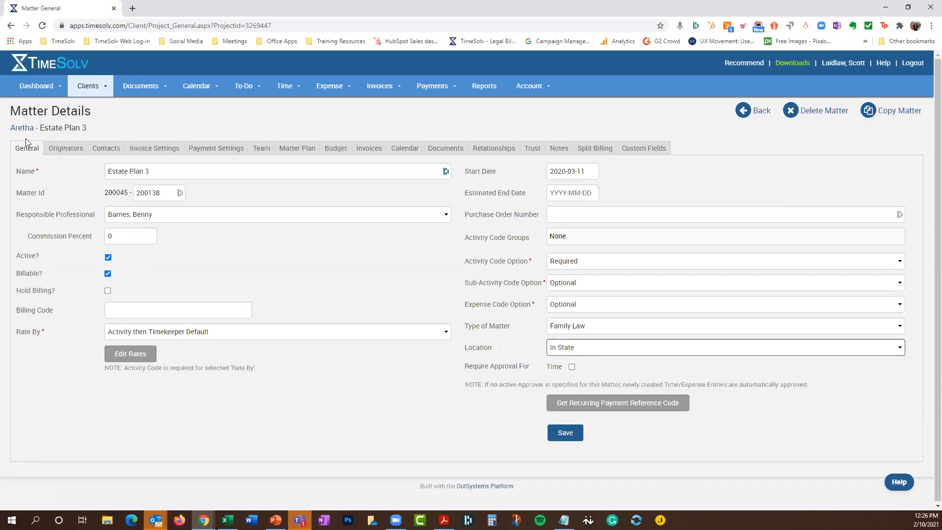
# On the Estate Plan 3 Team tab, tick Assign for two professionals and save the team
pyautogui.click(138, 150)
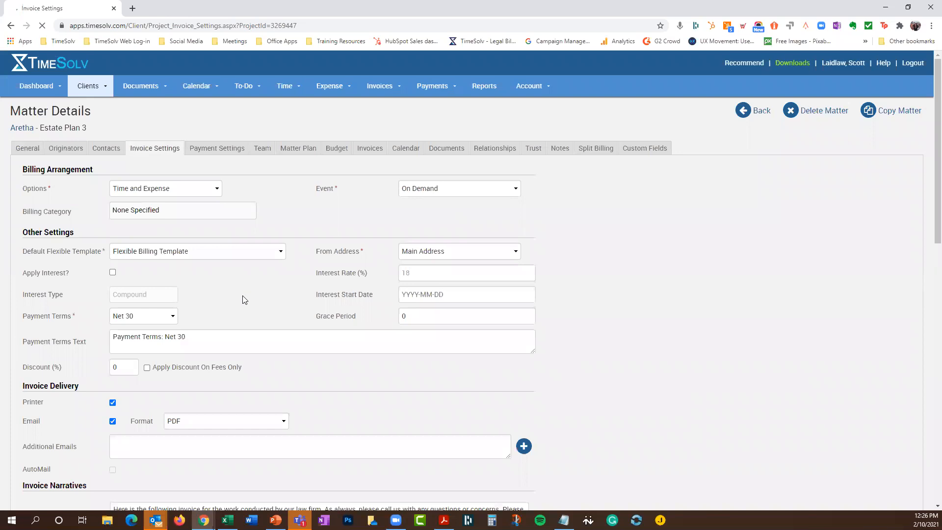
pyautogui.scroll(-4, 242, 296)
pyautogui.scroll(3, 208, 303)
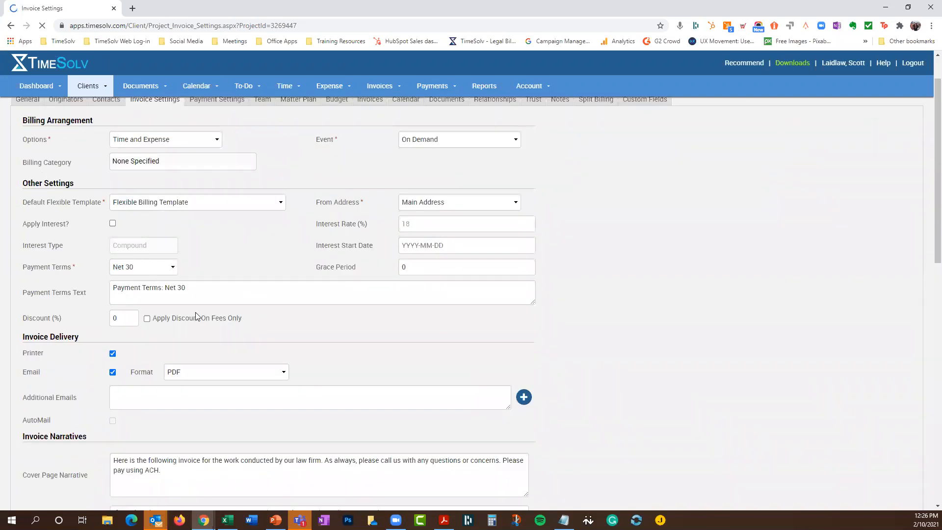
pyautogui.scroll(-5, 195, 312)
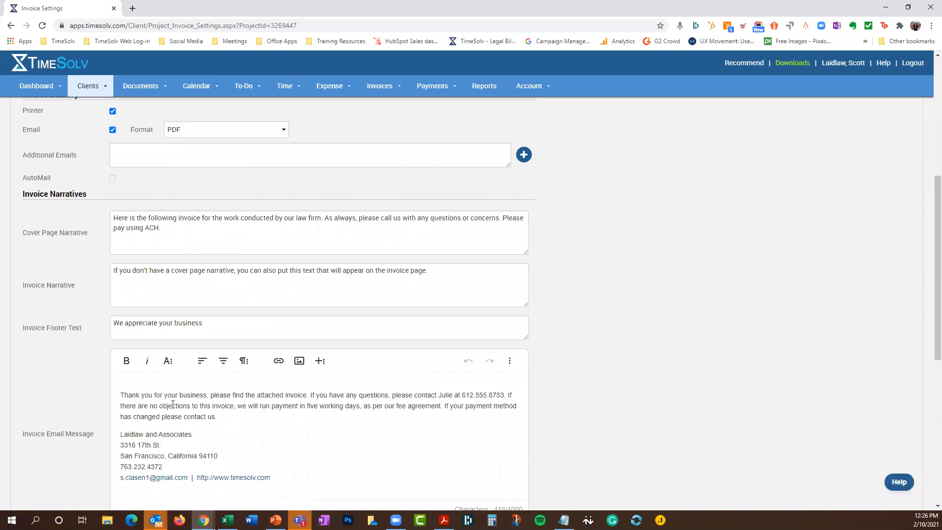
pyautogui.scroll(6, 180, 314)
pyautogui.click(261, 148)
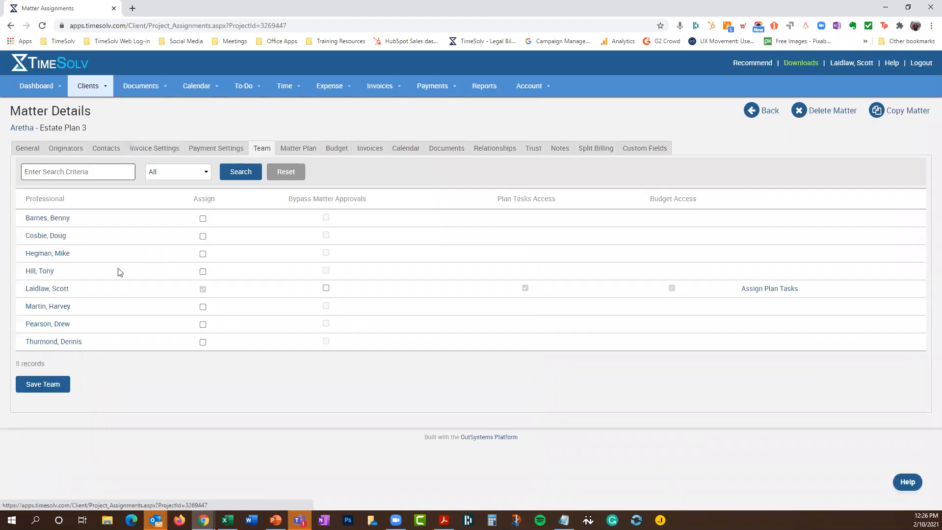
pyautogui.click(203, 272)
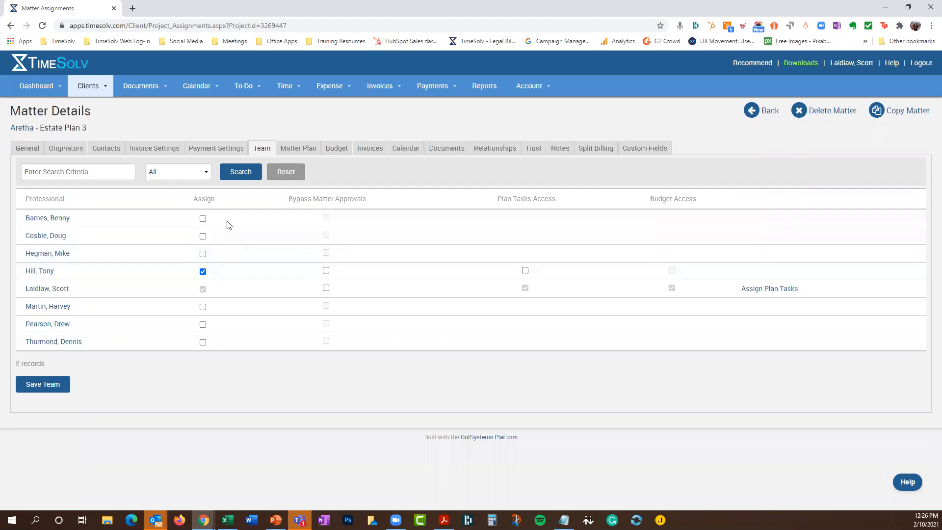
pyautogui.click(203, 218)
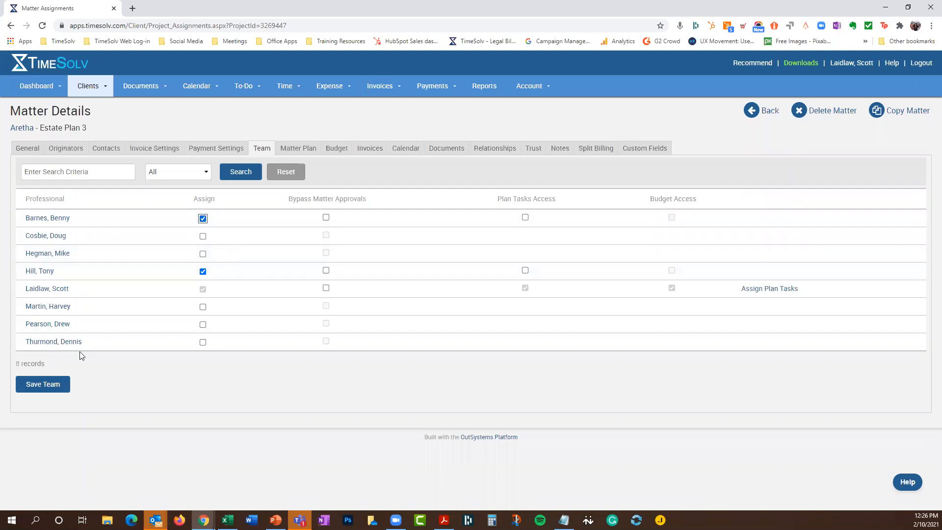
pyautogui.click(57, 386)
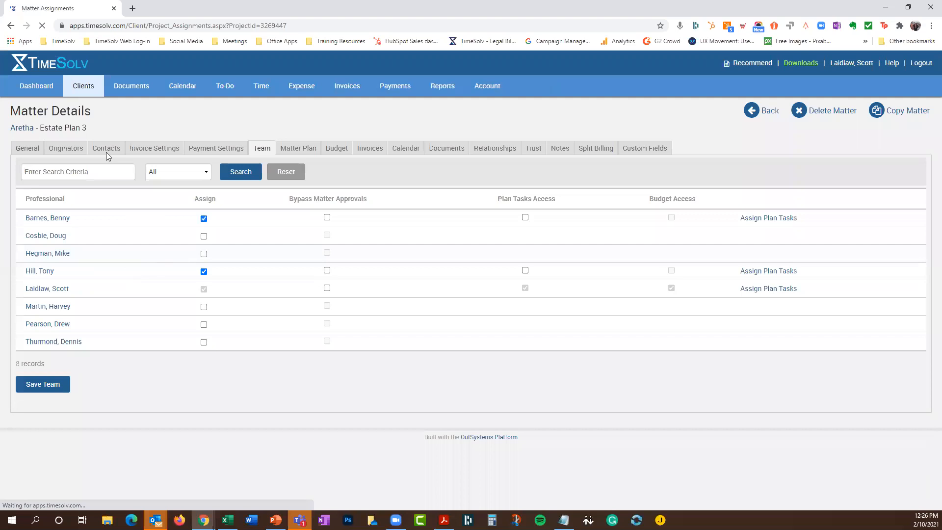
# Check that Estate Plan 3's Matter Plan is empty, then return to its General details
pyautogui.click(305, 149)
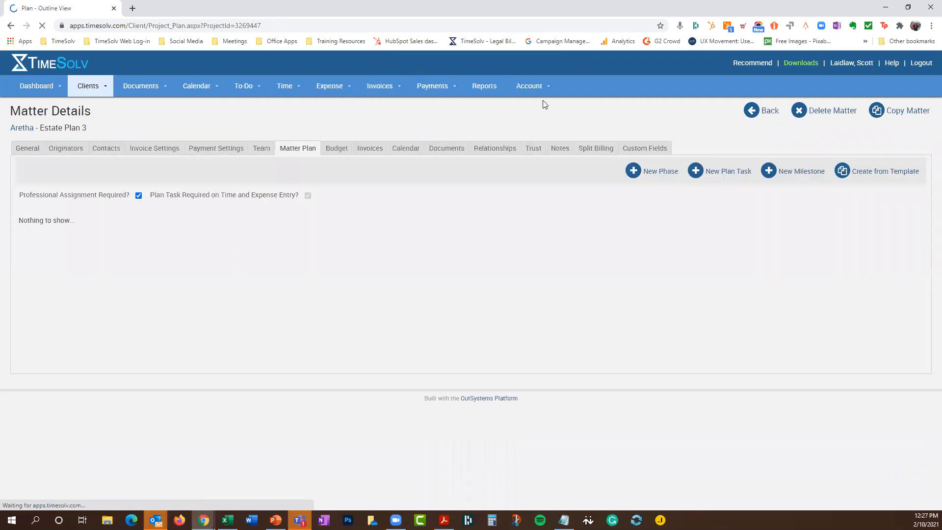
pyautogui.click(31, 150)
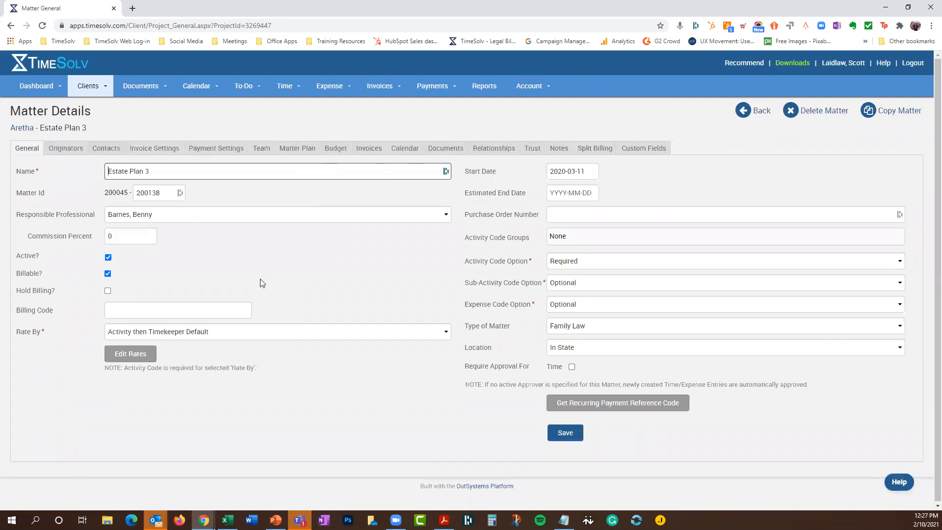
# Copy Estate Plan 3 to the chosen client as a new matter named 'Estate Plan'
pyautogui.click(897, 113)
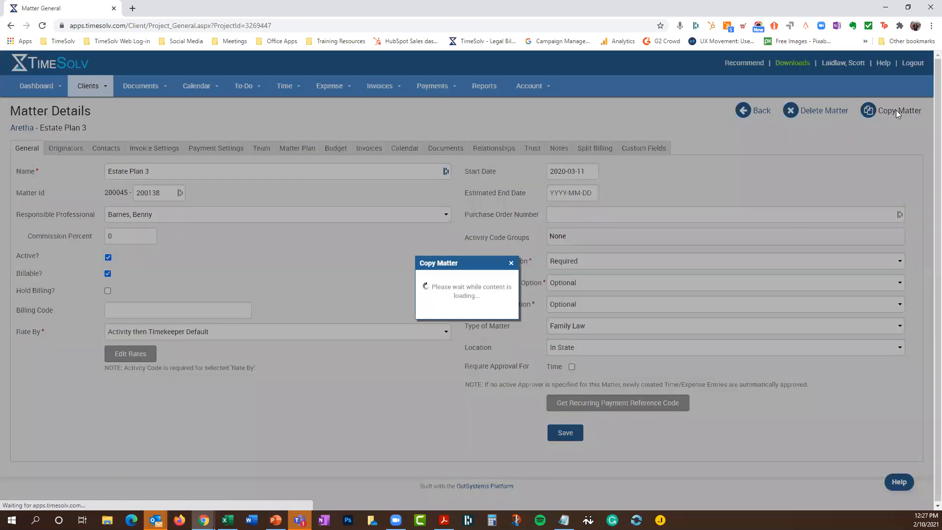
pyautogui.click(483, 243)
pyautogui.scroll(-3, 489, 268)
pyautogui.scroll(-3, 488, 268)
pyautogui.scroll(2, 471, 280)
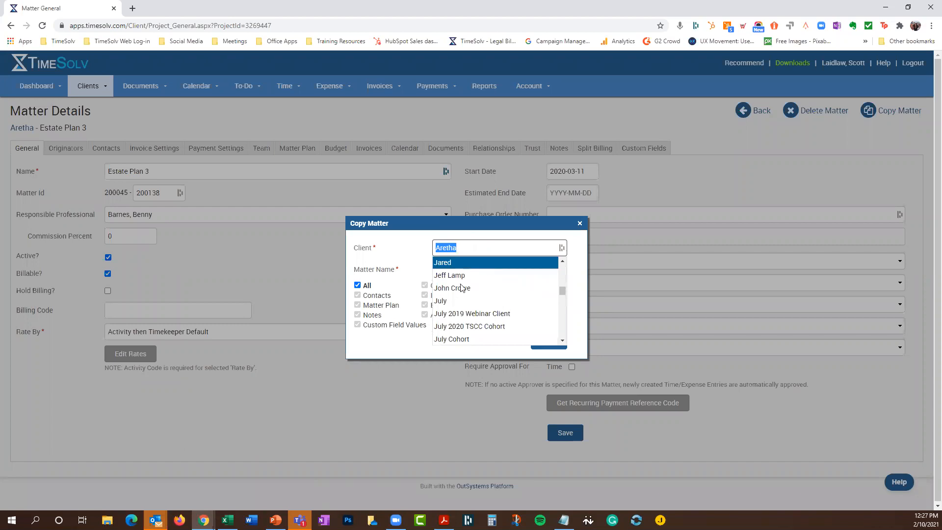
pyautogui.click(463, 274)
pyautogui.click(463, 272)
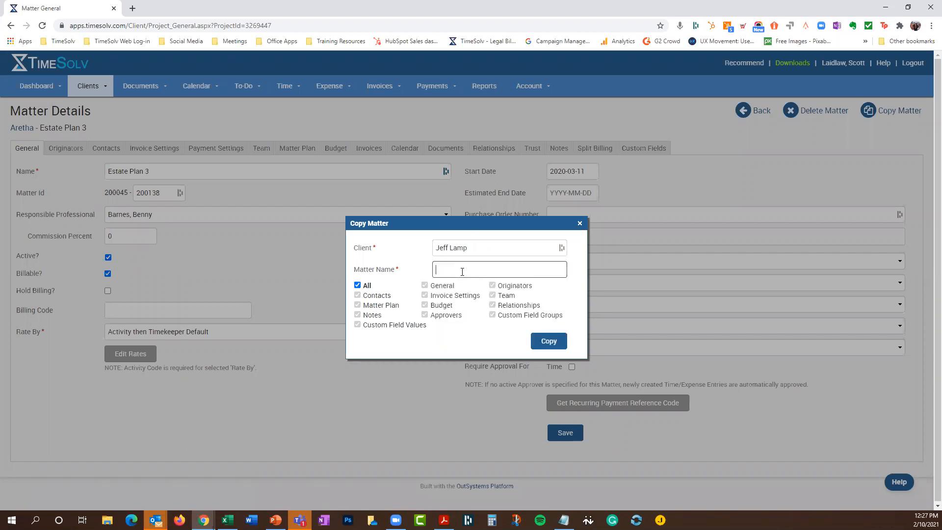
pyautogui.write('Estate Plan')
pyautogui.press('BackSpace')
pyautogui.write('lan')
pyautogui.click(557, 346)
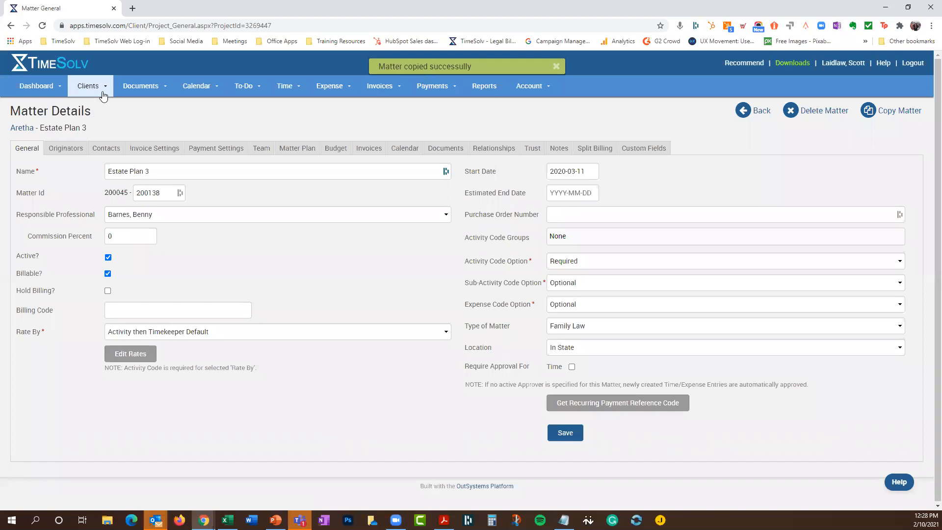
# Search Clients & Matters for the target client and open the copied Estate Plan matter
pyautogui.click(91, 104)
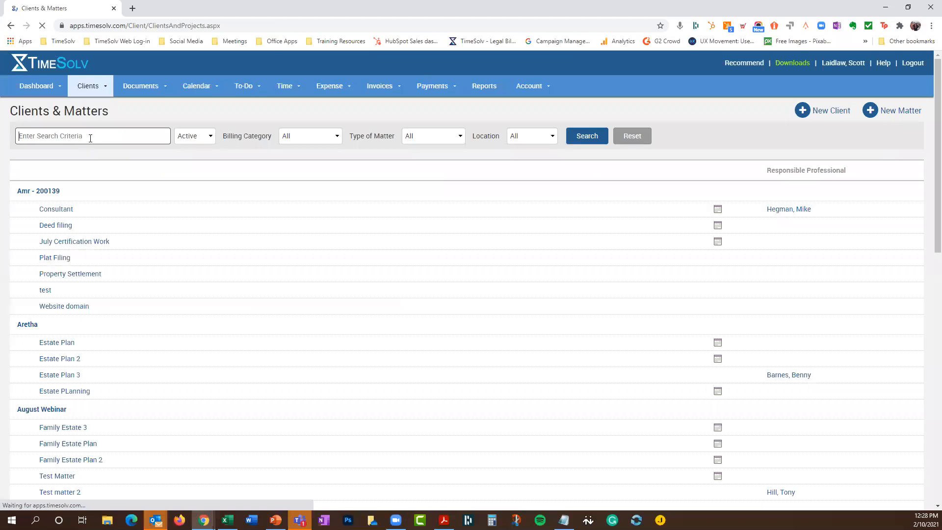
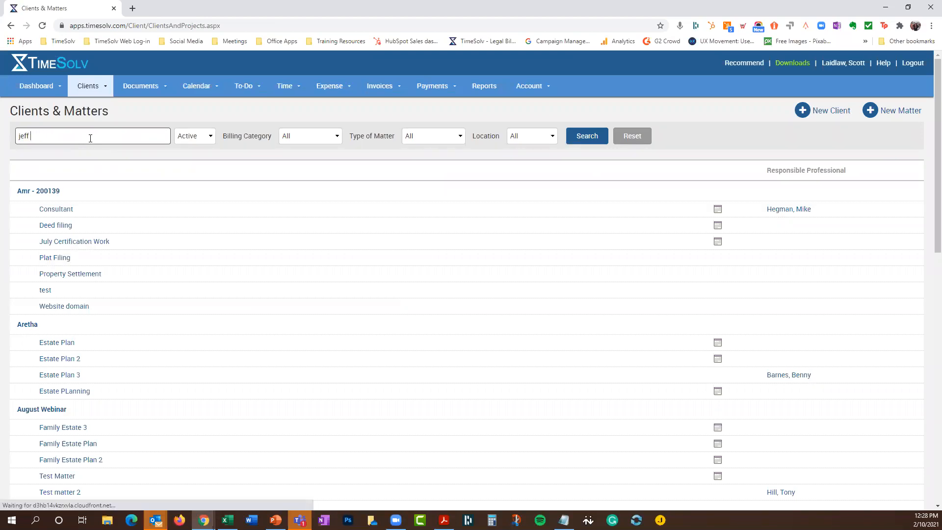
pyautogui.press('Return')
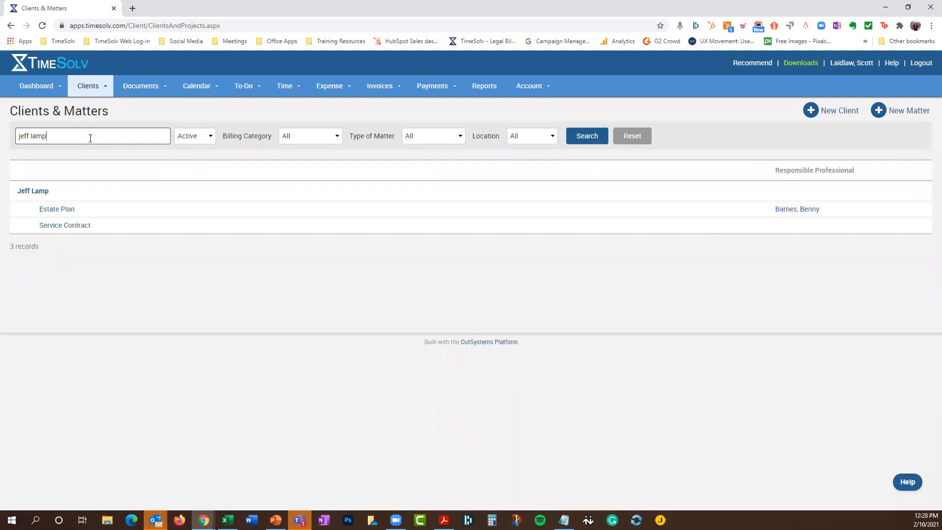
pyautogui.click(58, 213)
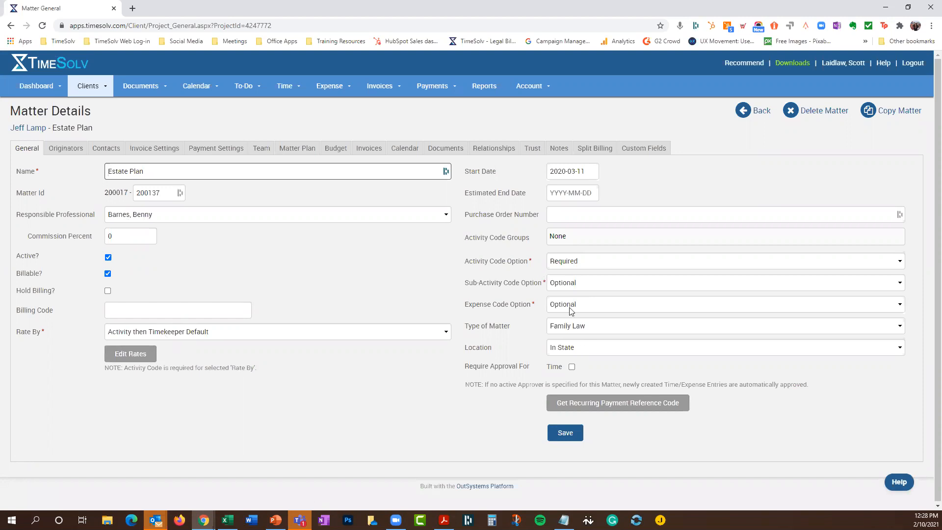
# Review the copied matter's Team and Matter Plan, then return to its General details
pyautogui.click(261, 148)
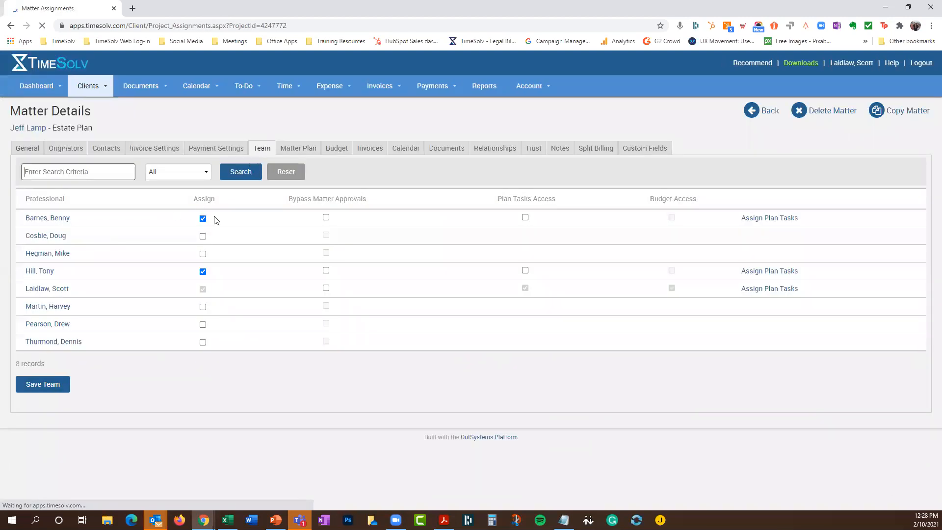
pyautogui.click(291, 150)
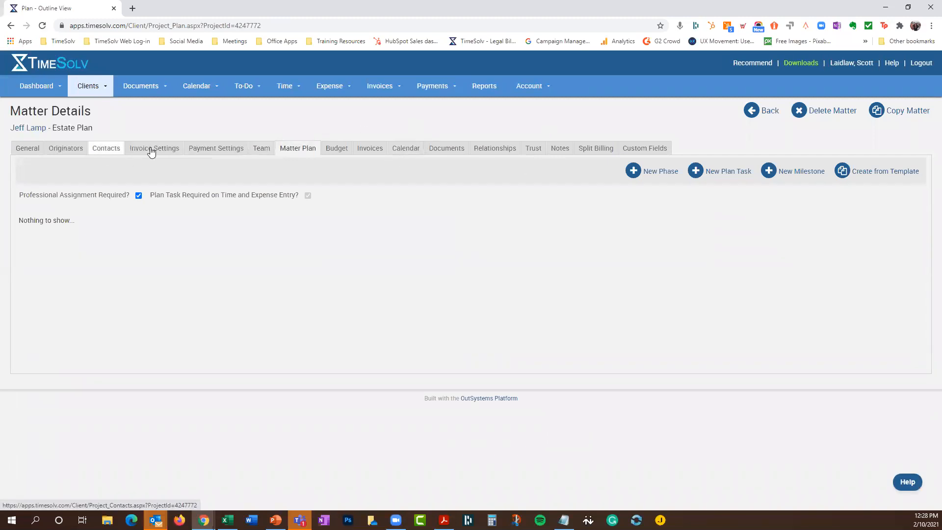
pyautogui.click(20, 150)
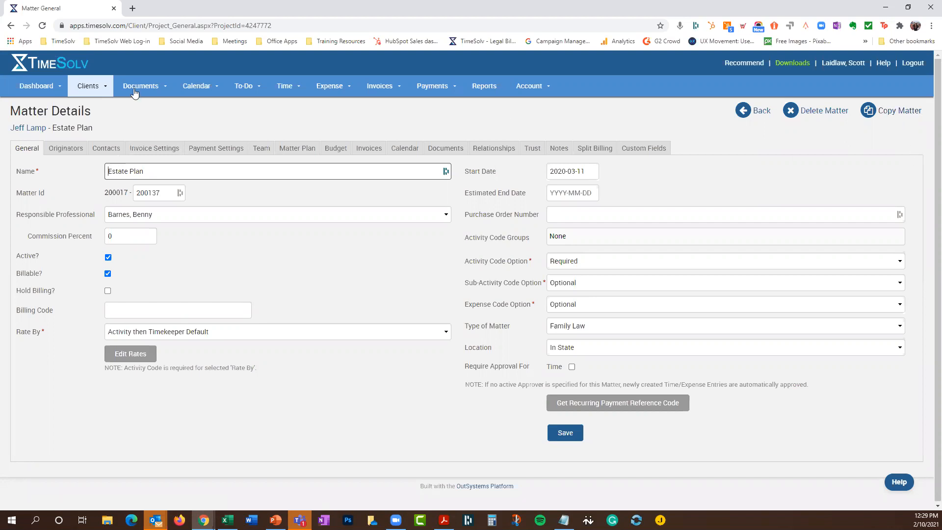
# Clear the Clients & Matters search box and rerun the search to list every client
pyautogui.click(87, 88)
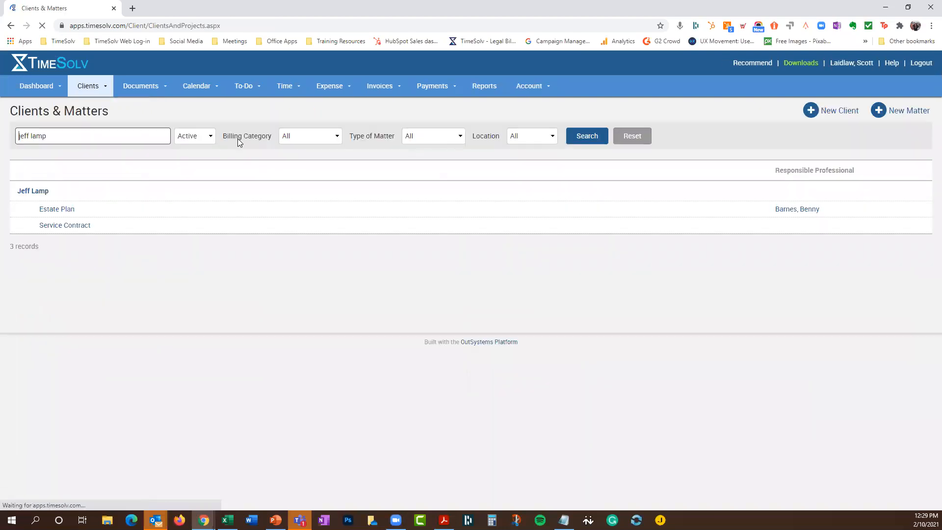
pyautogui.tripleClick(17, 137)
pyautogui.press('BackSpace')
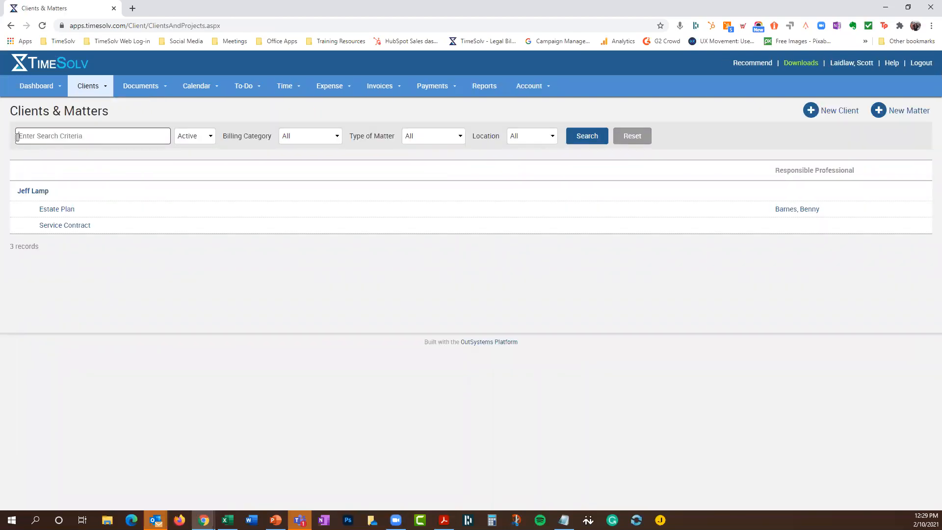
pyautogui.click(583, 140)
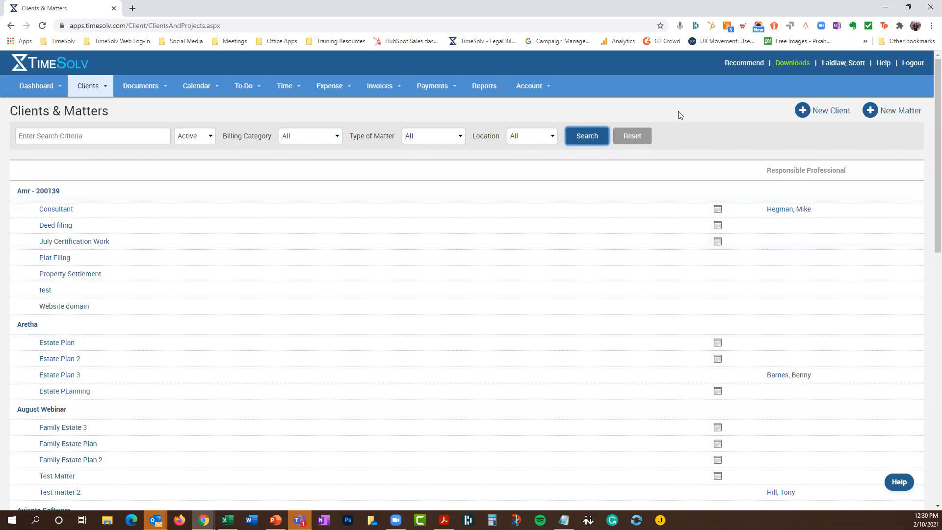
# Open the fourth listed professional's Permissions under Account > Professionals
pyautogui.click(520, 87)
pyautogui.click(532, 107)
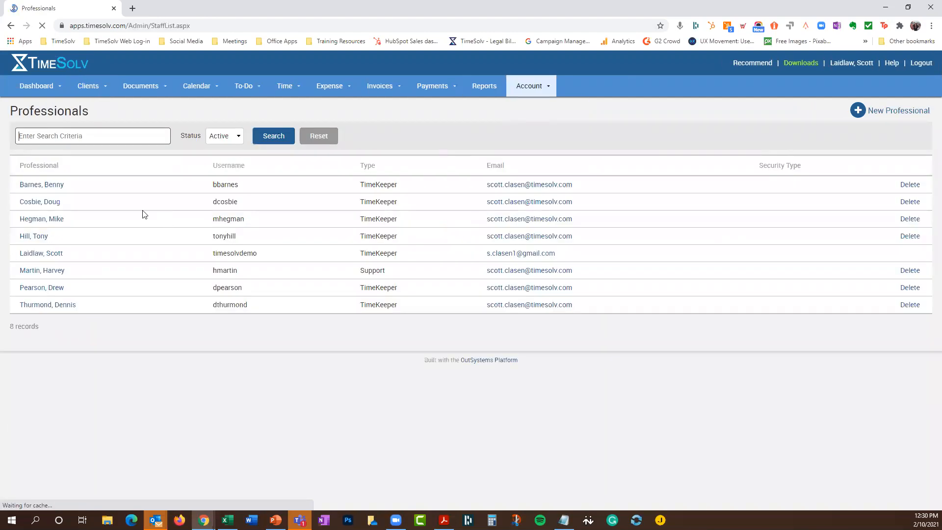
pyautogui.click(44, 237)
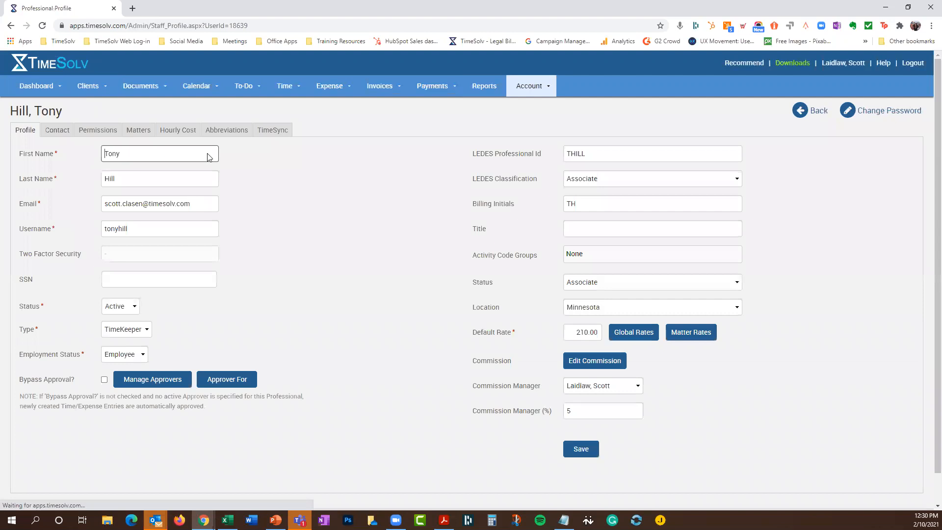
pyautogui.click(95, 130)
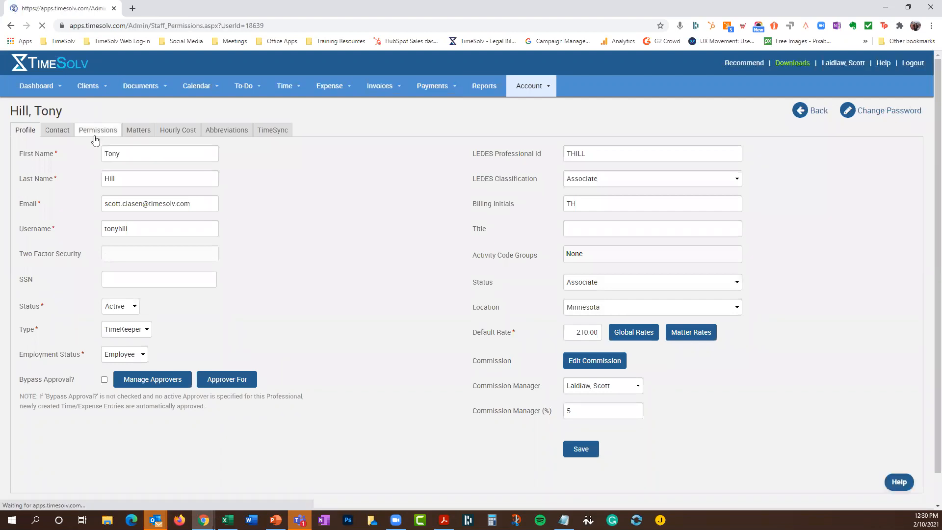
# Set the professional's Clients permission to No Access, save, and go to Time Entry
pyautogui.click(202, 205)
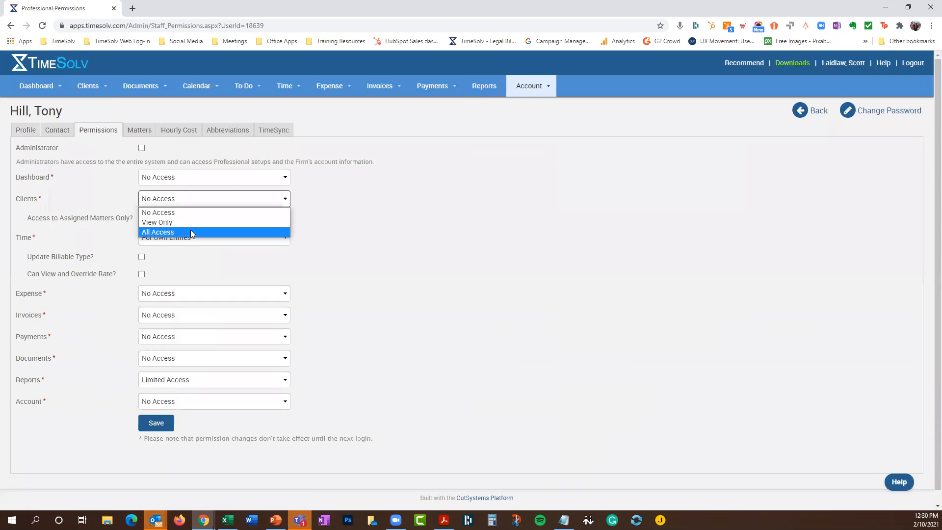
pyautogui.click(179, 232)
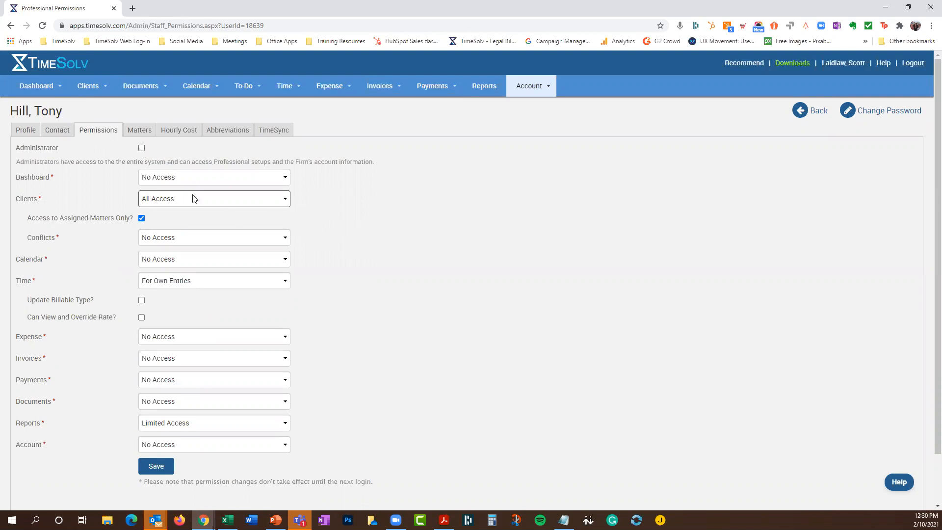
pyautogui.click(184, 206)
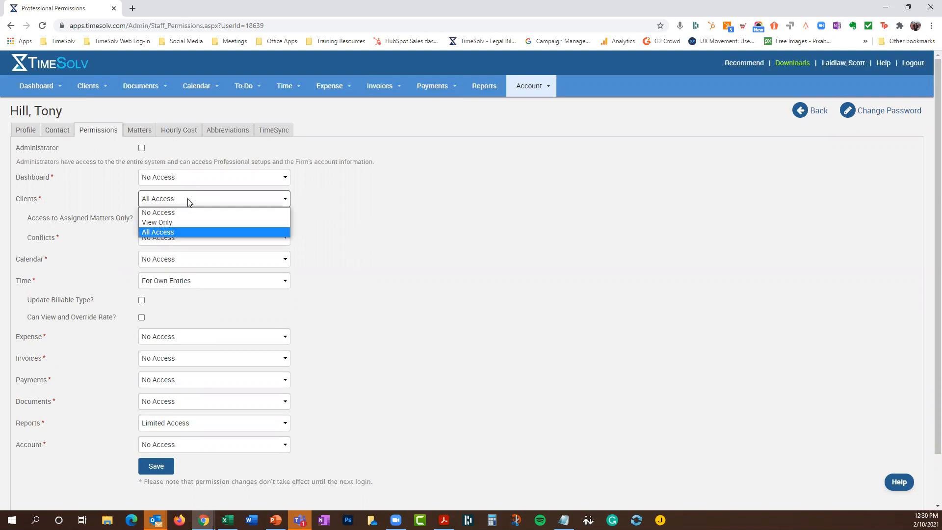
pyautogui.click(221, 202)
pyautogui.click(228, 199)
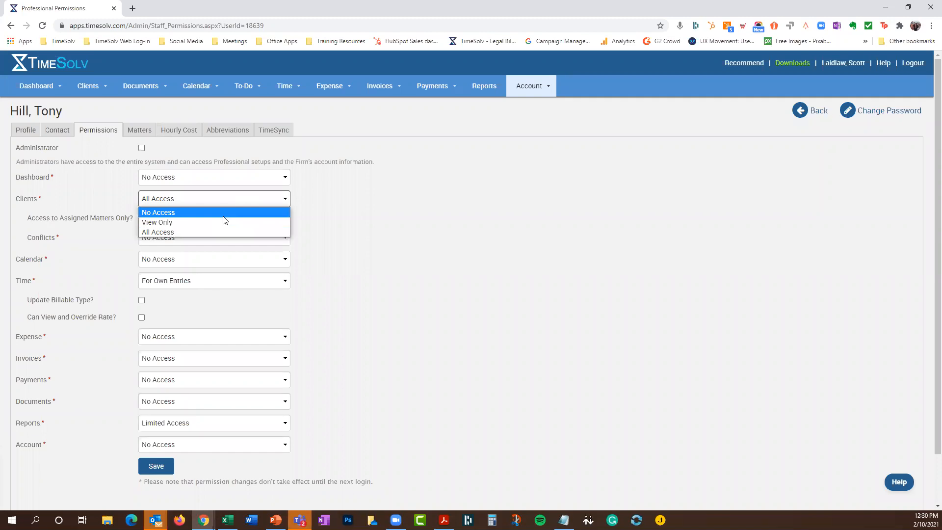
pyautogui.click(223, 212)
pyautogui.click(158, 423)
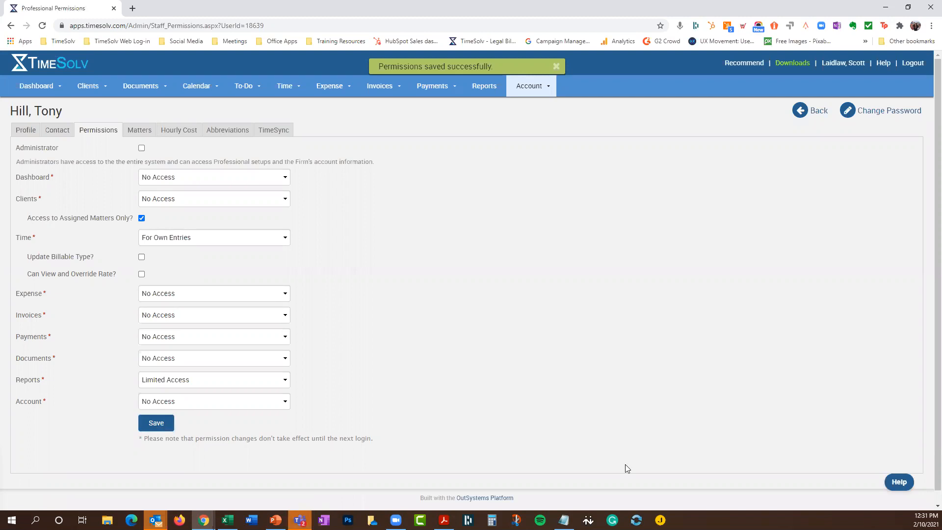
pyautogui.click(285, 86)
pyautogui.click(288, 106)
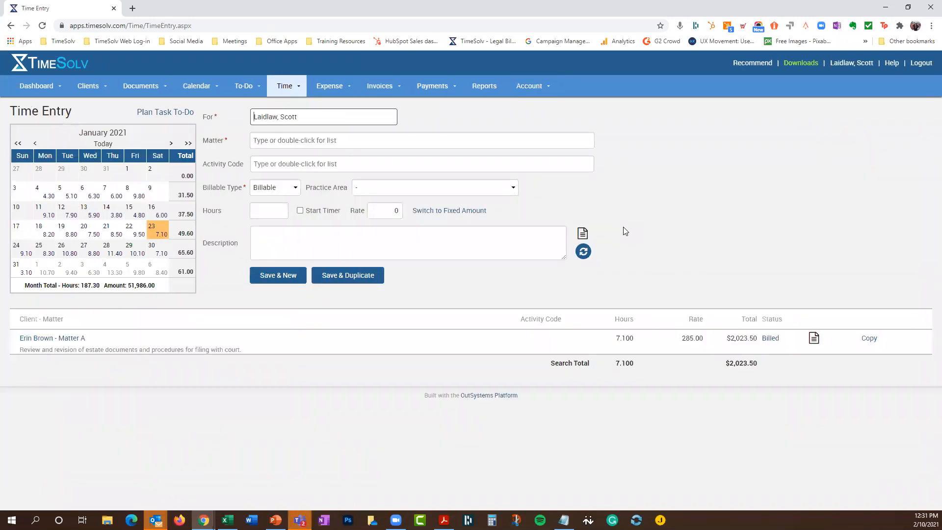
# Review the Time Entry calendar showing the billed 7.1-hour January 23 entry
pyautogui.moveTo(89, 268)
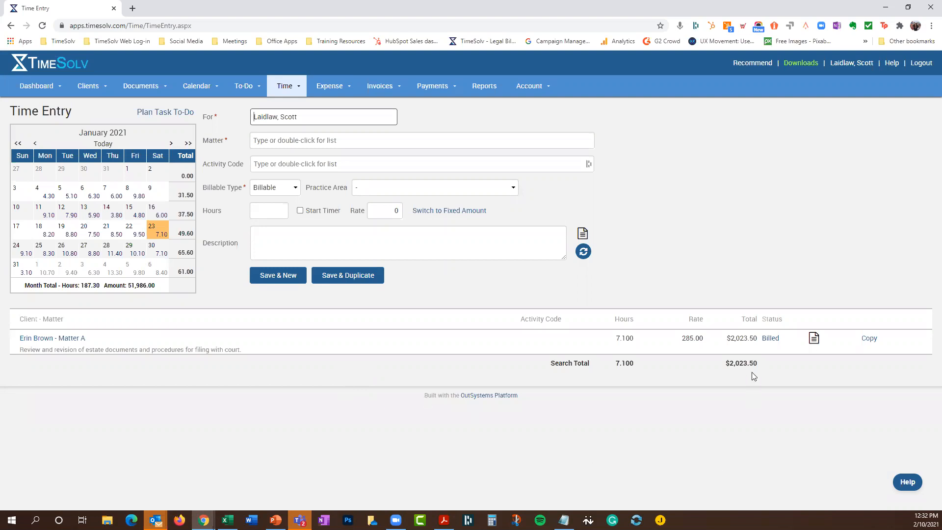
# Open the client listed below the Best Buy matters and view its Payment Settings
pyautogui.click(105, 100)
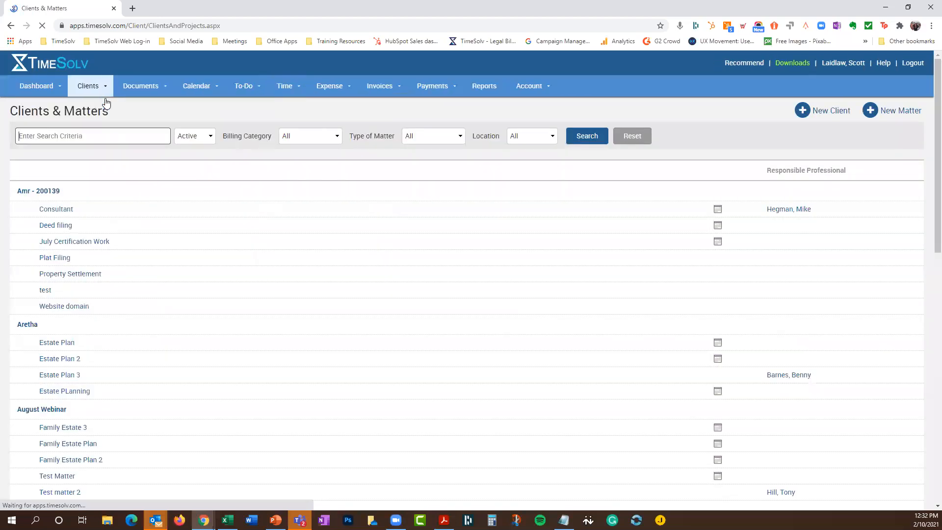
pyautogui.scroll(-4, 260, 378)
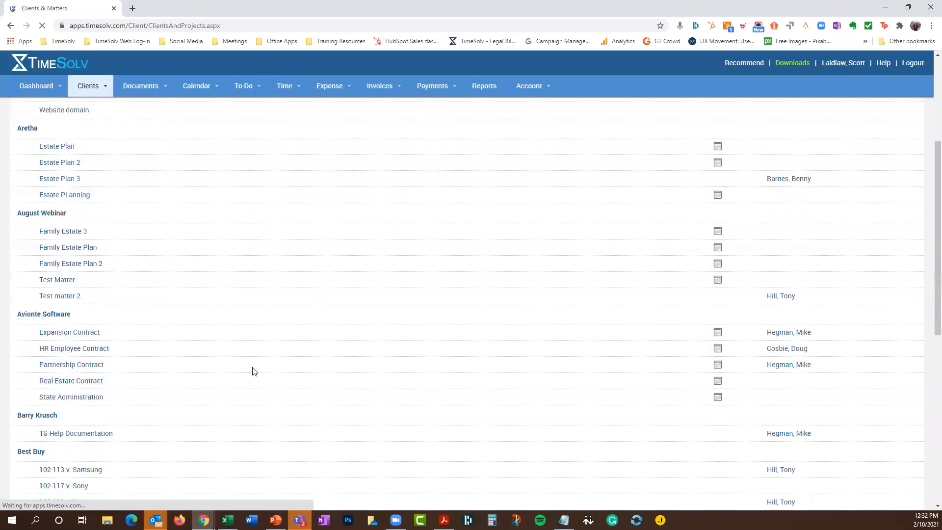
pyautogui.scroll(-6, 255, 371)
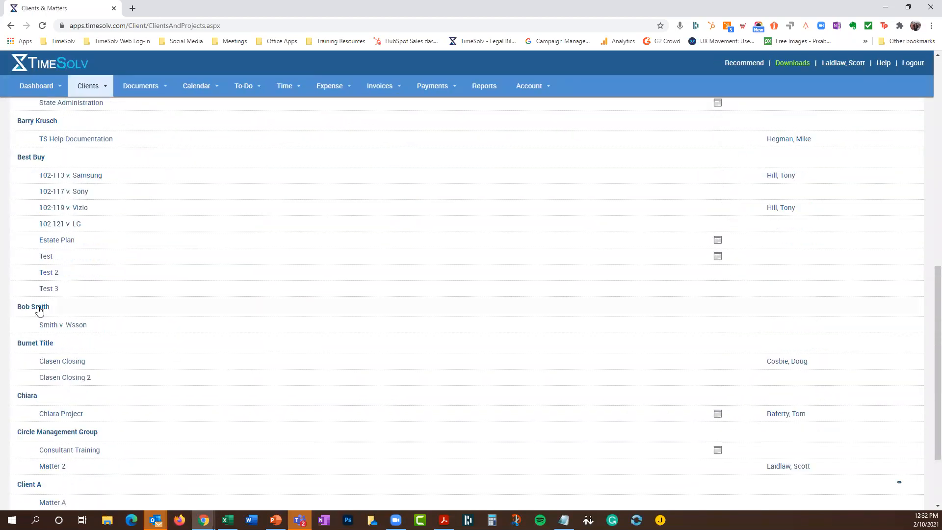
pyautogui.click(33, 307)
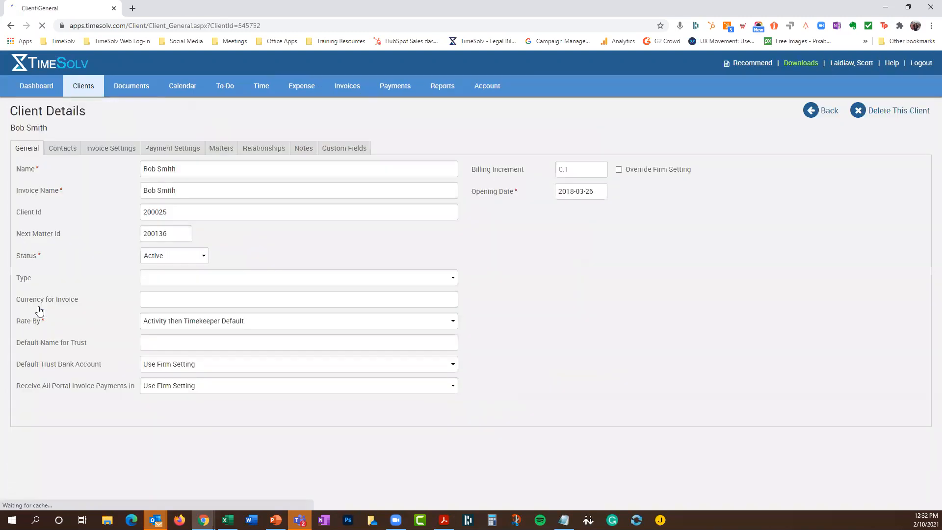
pyautogui.click(159, 153)
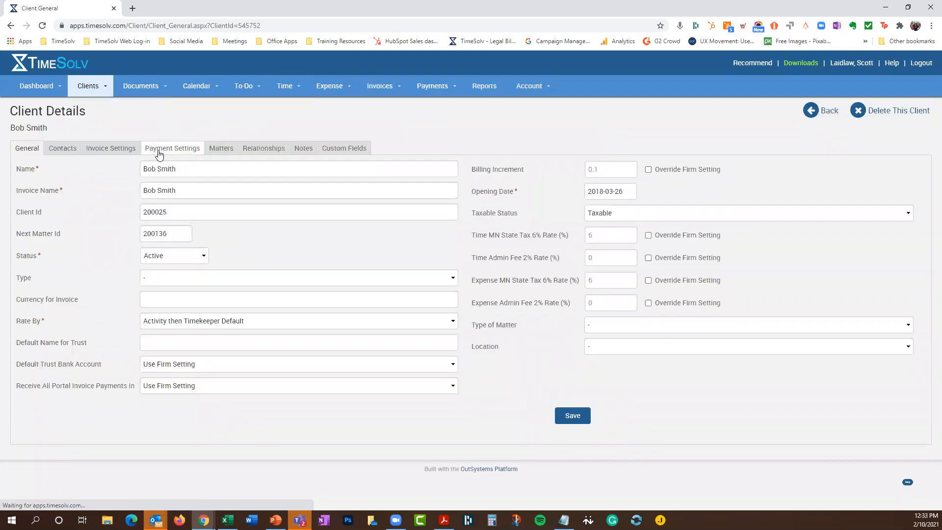
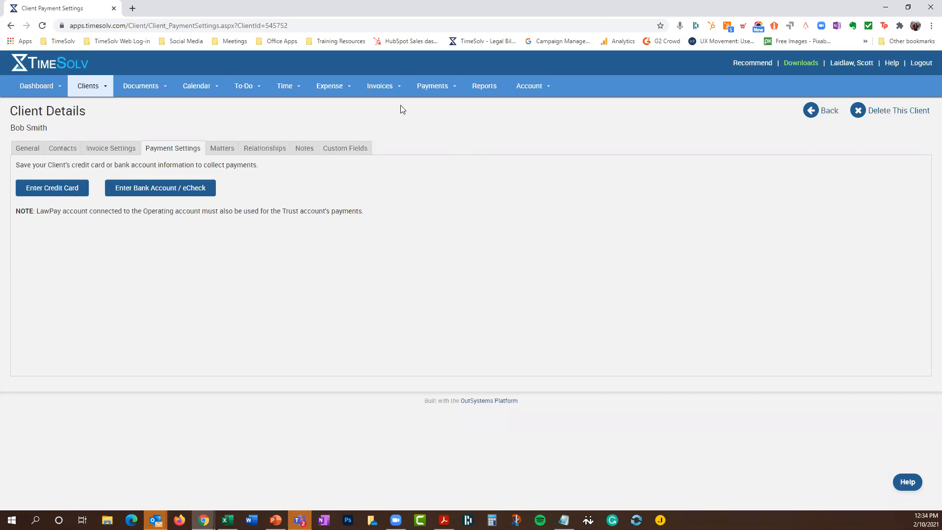
# Open Invoices > Sent to list invoices 519 down to 504 with their balances
pyautogui.click(381, 89)
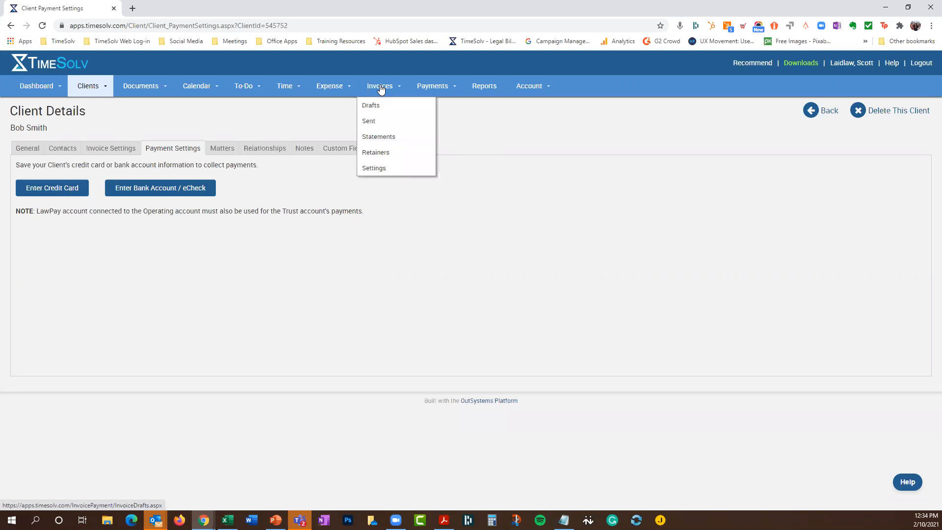
pyautogui.click(379, 122)
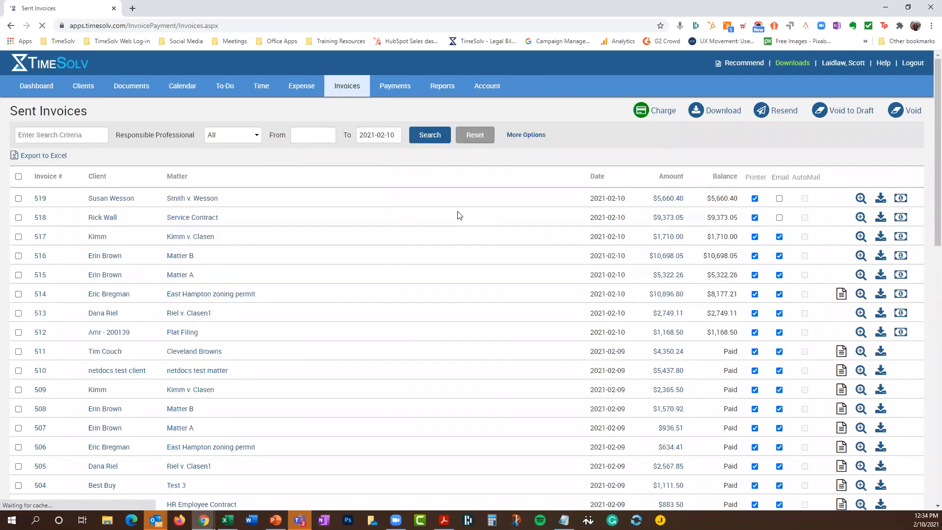
# Under More Options, set the From date to 2021-01-01 and Status to Unpaid
pyautogui.scroll(-1, 475, 286)
pyautogui.scroll(-10, 475, 287)
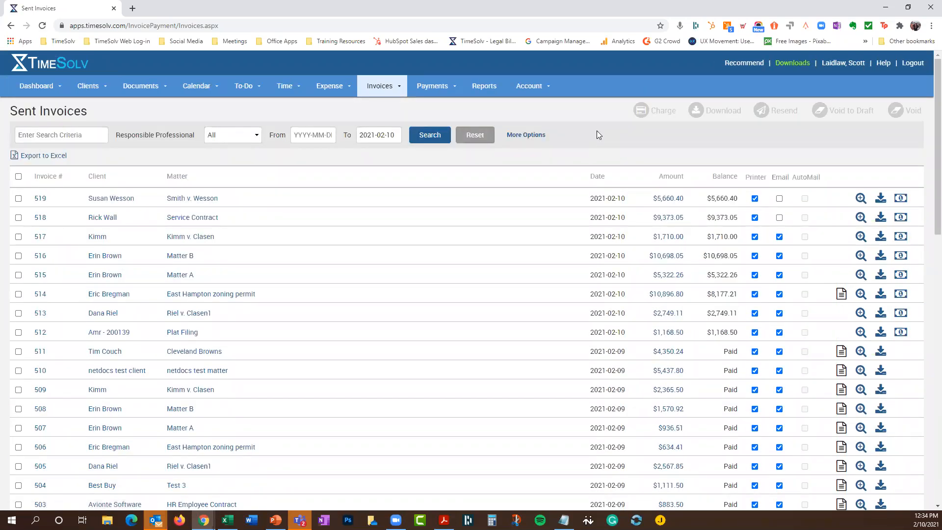
pyautogui.click(526, 135)
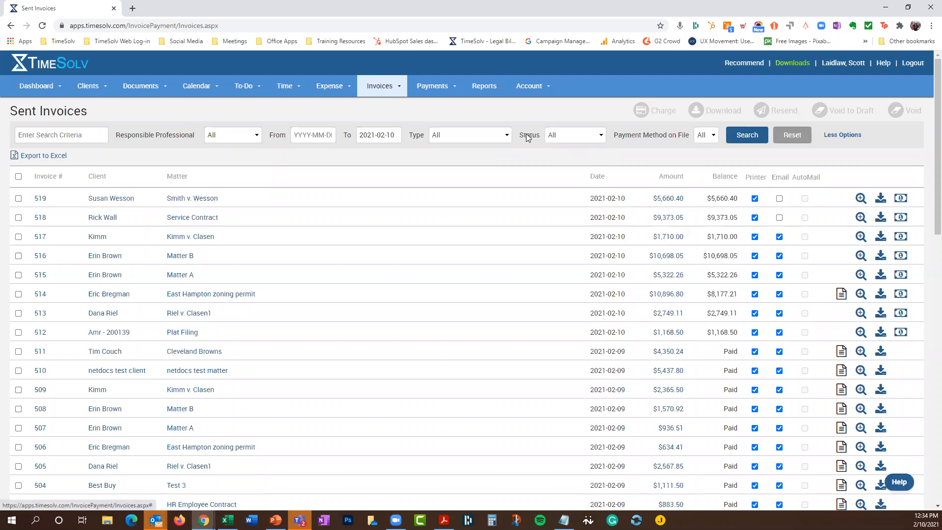
pyautogui.click(295, 136)
pyautogui.click(256, 162)
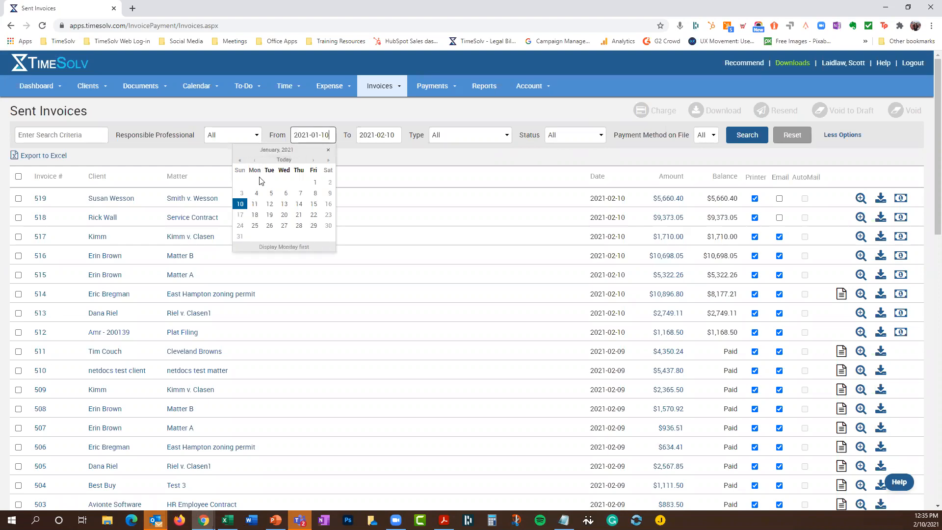
pyautogui.click(314, 182)
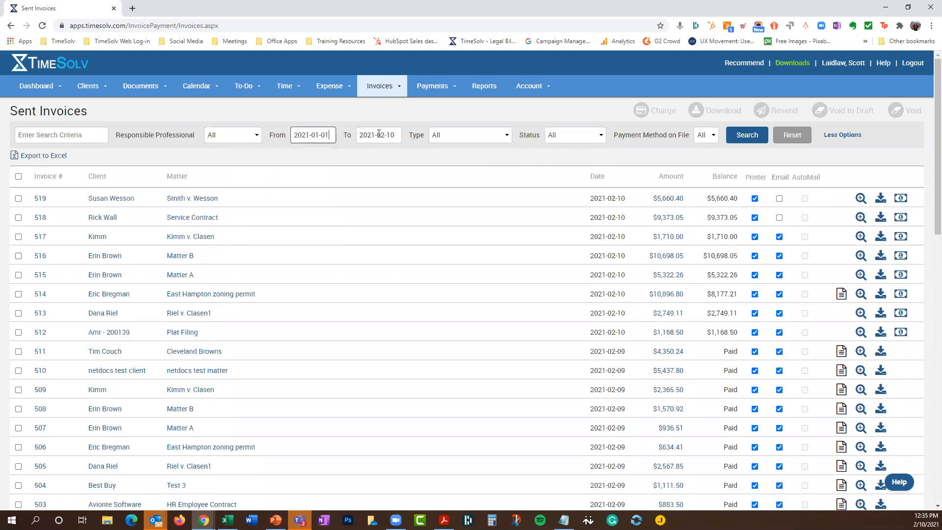
pyautogui.click(474, 138)
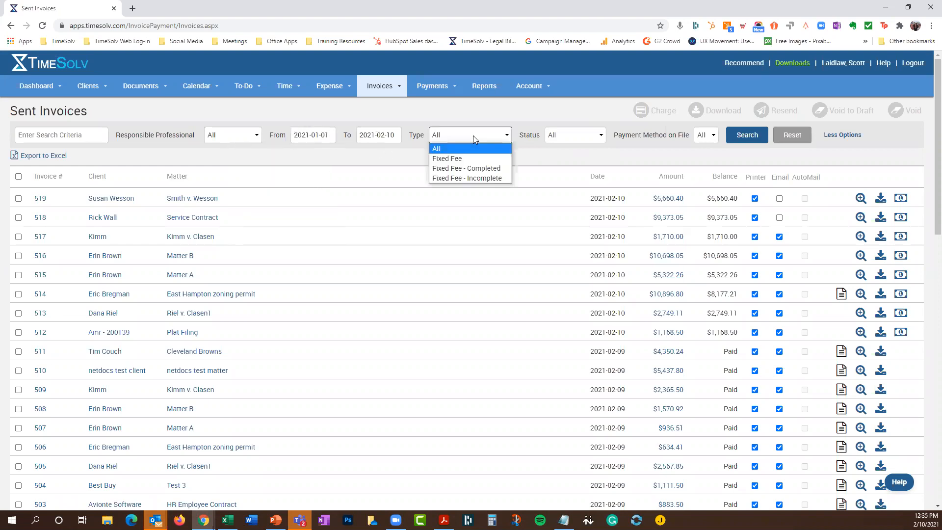
pyautogui.click(576, 138)
pyautogui.click(564, 158)
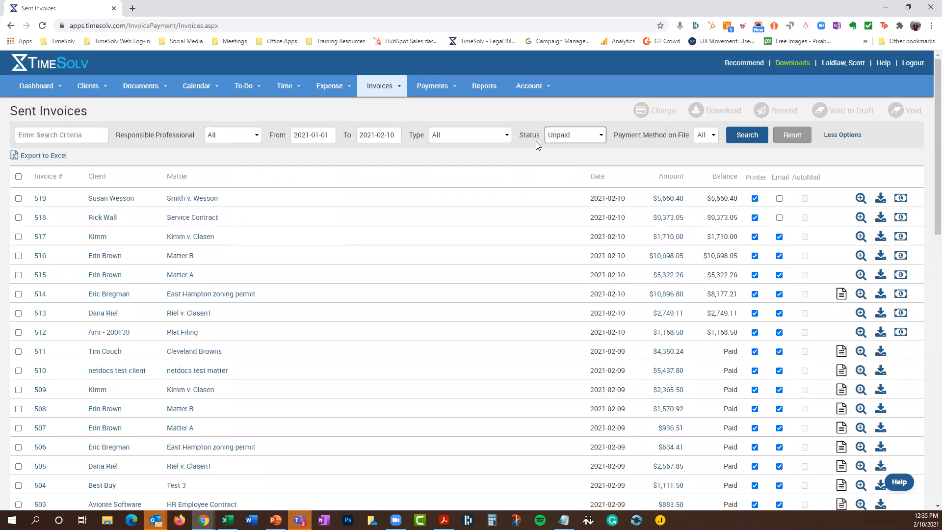
# Set Payment Method on File to Yes and search, leaving five invoices totalling $21,647.92
pyautogui.click(704, 137)
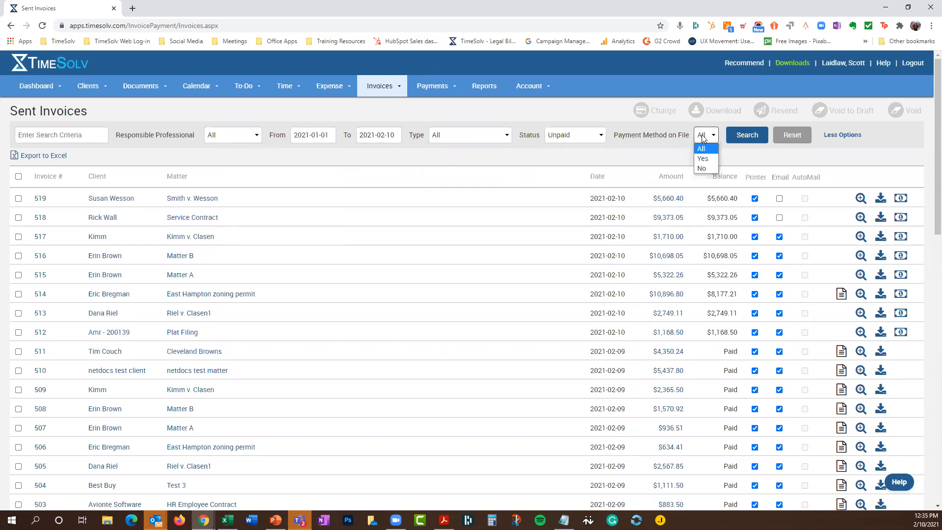
pyautogui.click(703, 159)
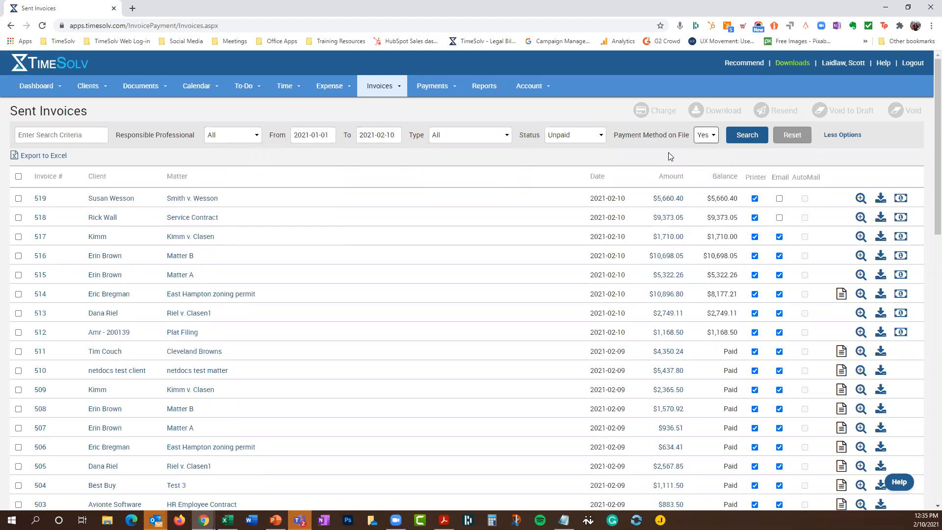
pyautogui.click(707, 135)
pyautogui.click(704, 149)
pyautogui.click(743, 137)
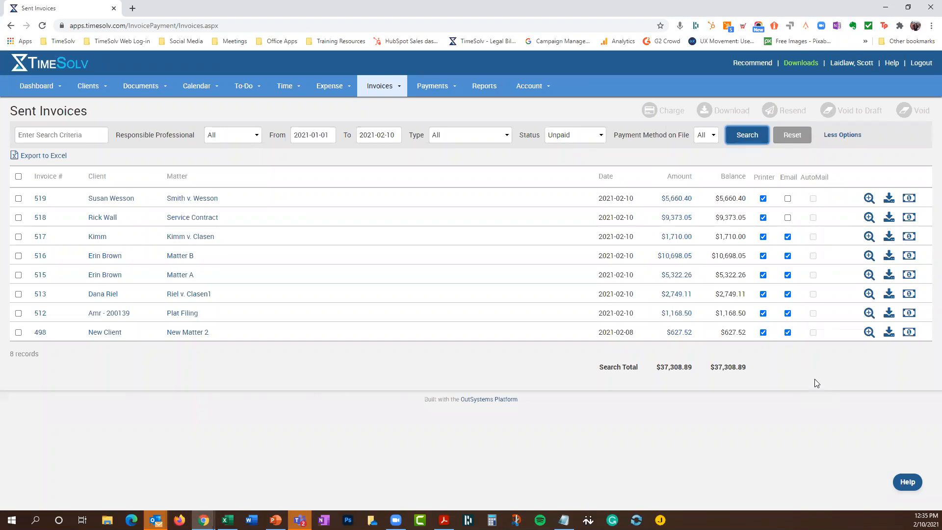
pyautogui.click(706, 135)
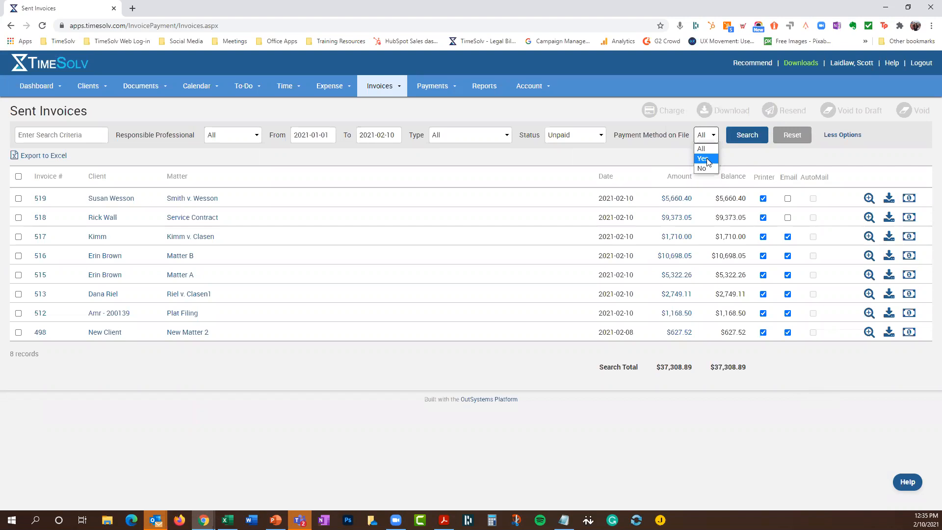
pyautogui.click(703, 158)
pyautogui.click(748, 136)
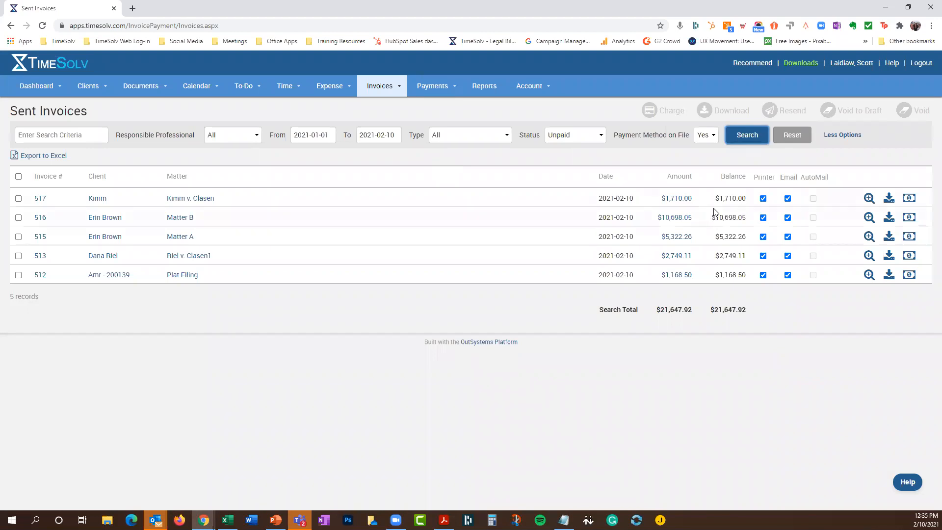
# Select all five unpaid invoices and charge them to their saved payment methods
pyautogui.click(18, 176)
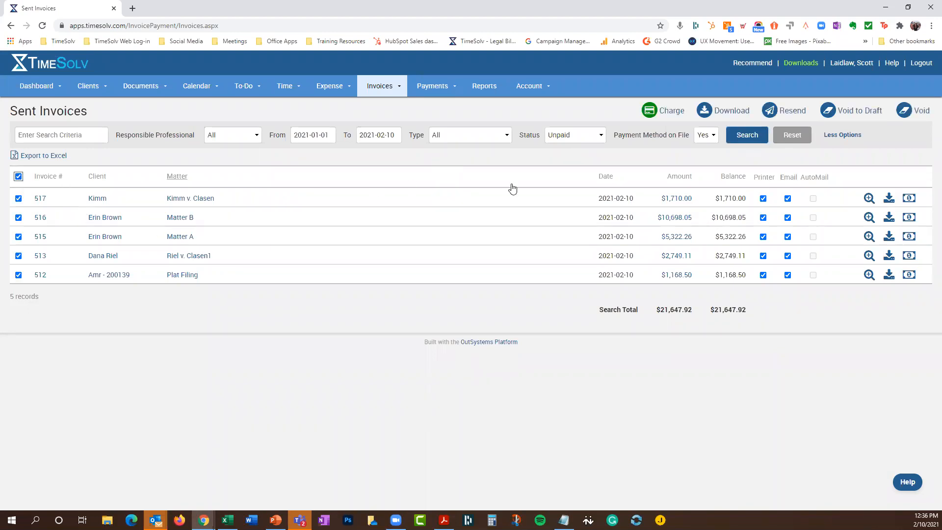
pyautogui.click(670, 113)
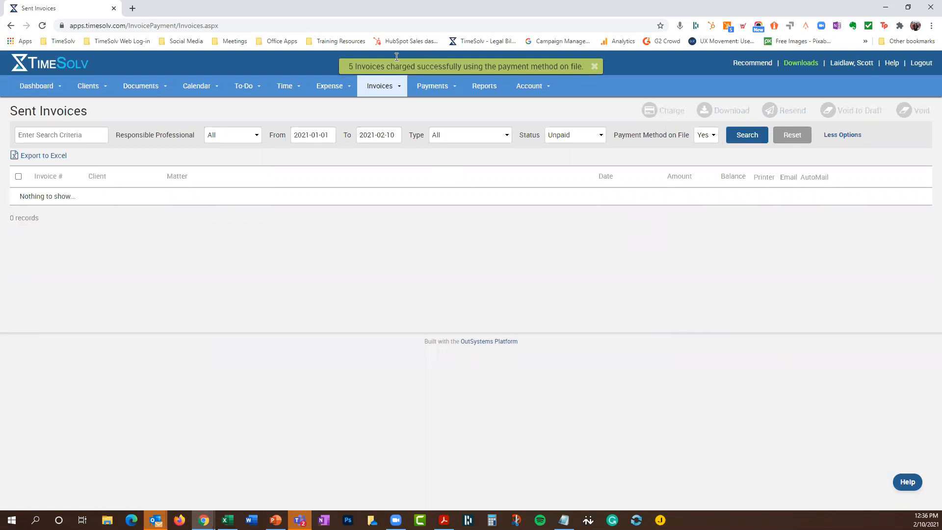
pyautogui.click(600, 138)
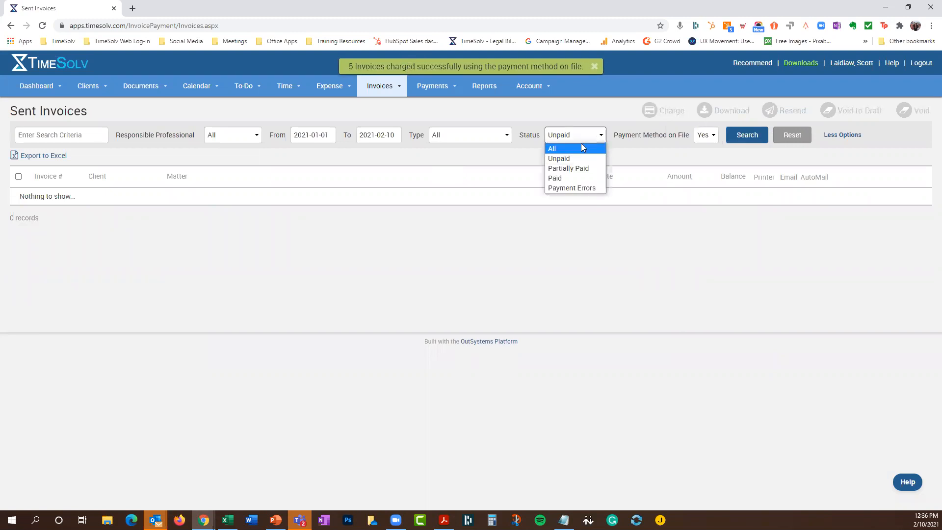
pyautogui.click(751, 138)
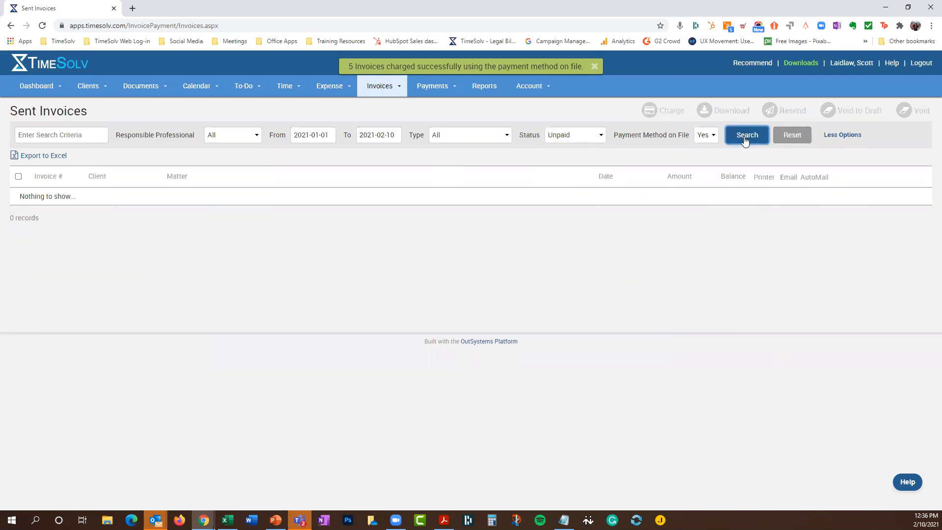
# Dismiss the success message and search with Status set to All, showing them Paid
pyautogui.click(597, 67)
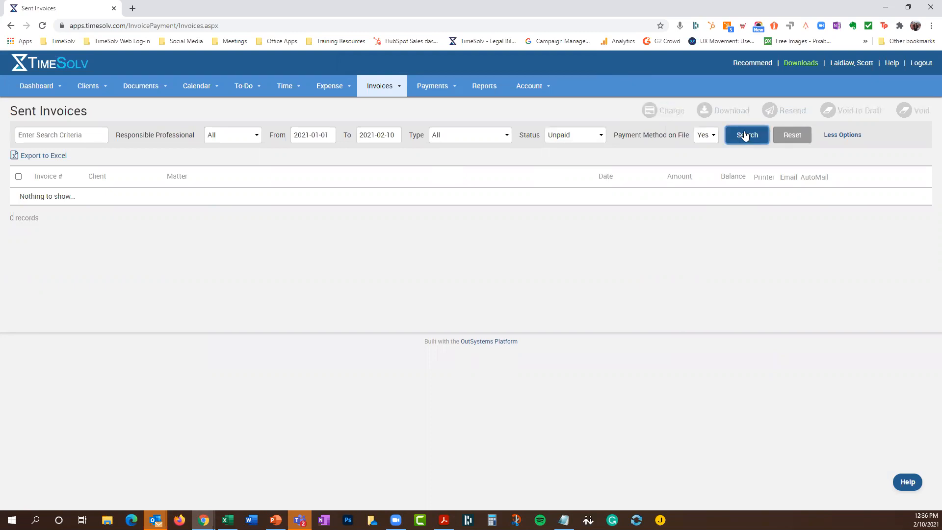
pyautogui.click(559, 139)
pyautogui.click(557, 149)
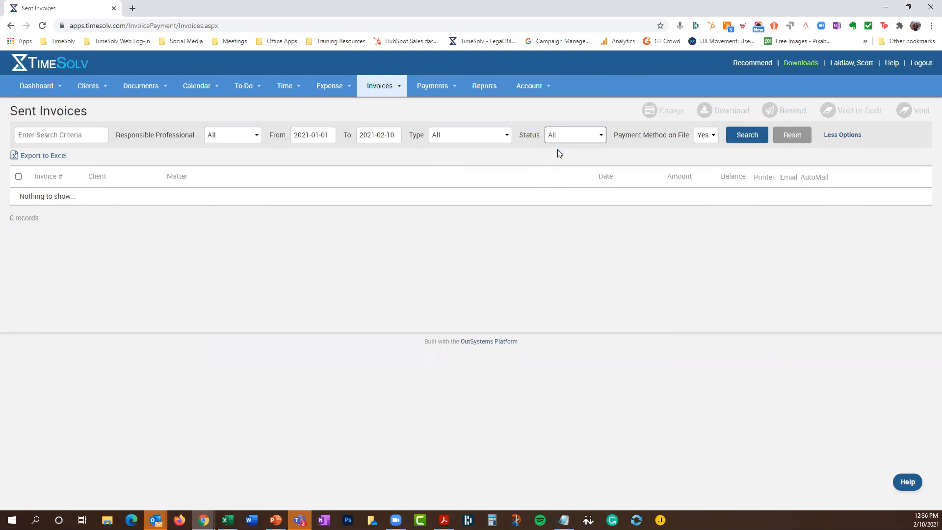
pyautogui.click(743, 134)
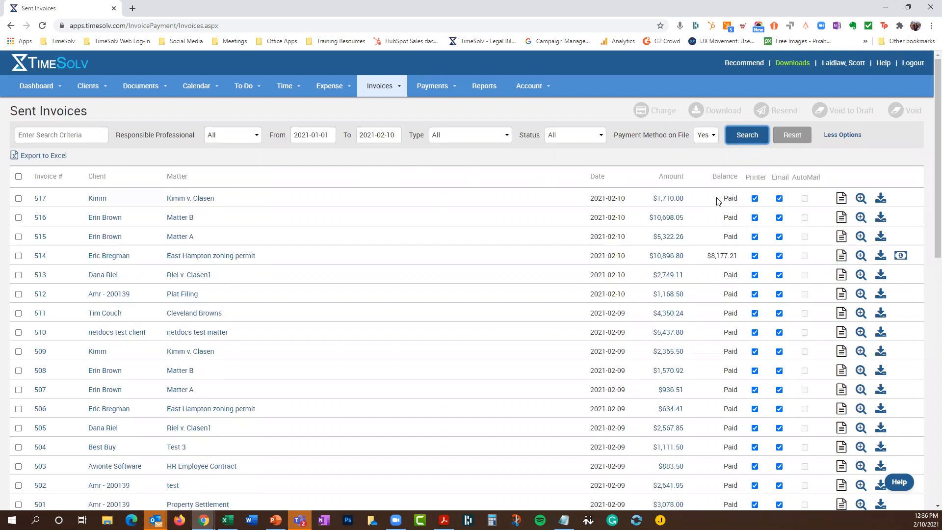
# Open Clients > Settings > Invoice Settings and review the invoice and paid-invoice email texts
pyautogui.click(89, 86)
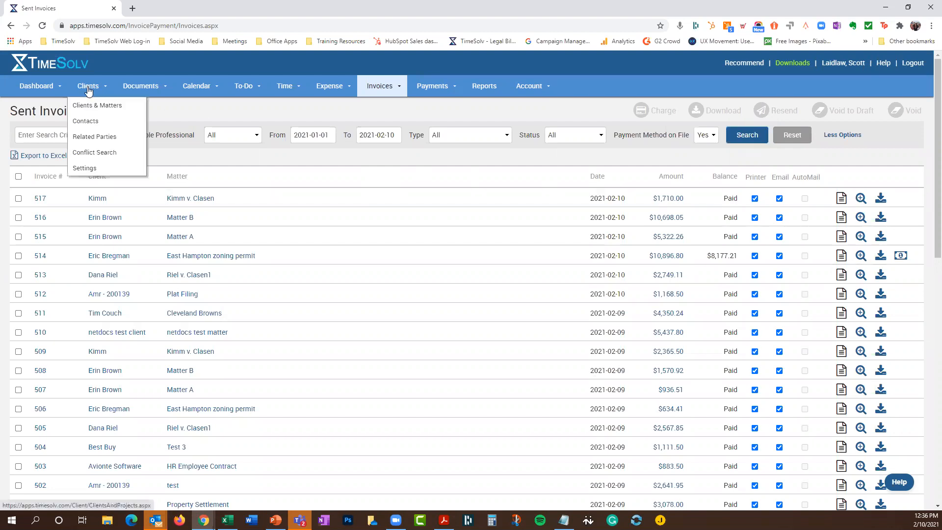
pyautogui.click(87, 169)
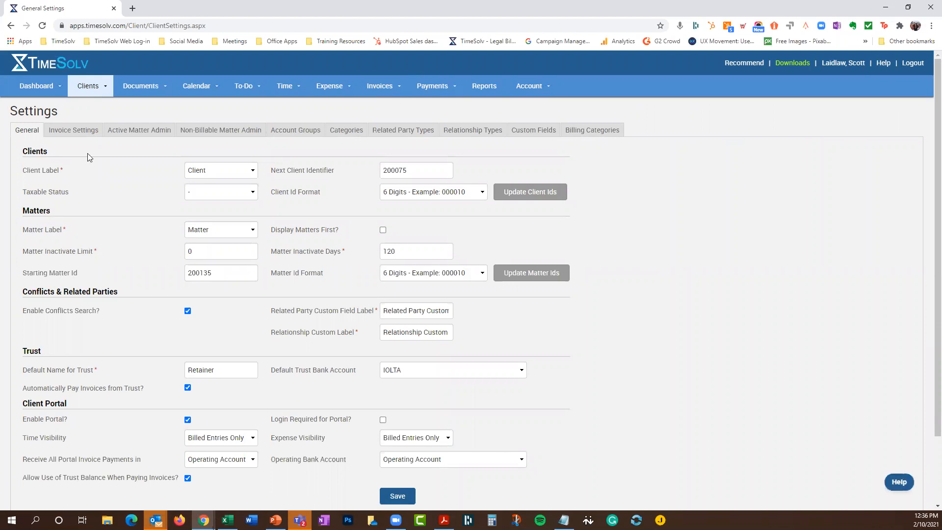
pyautogui.click(75, 135)
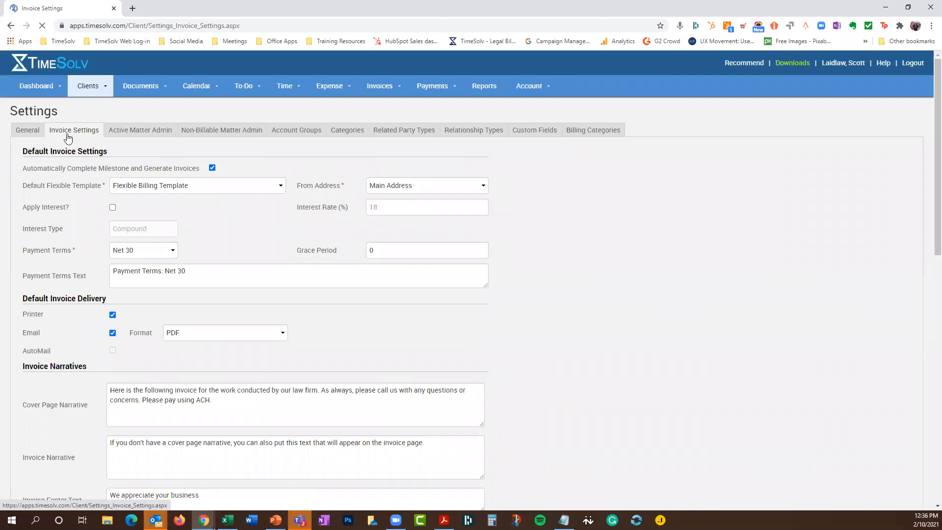
pyautogui.scroll(-1, 154, 256)
pyautogui.scroll(-7, 154, 255)
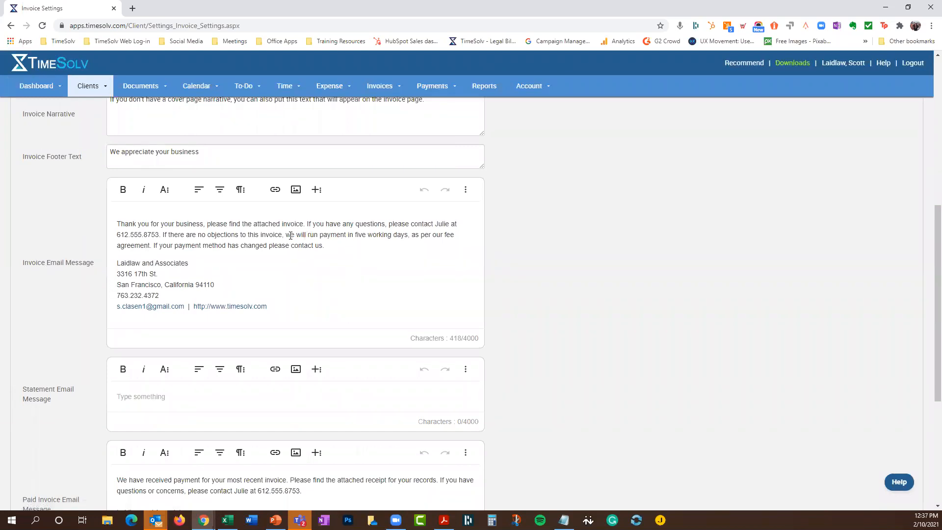
pyautogui.moveTo(291, 235); pyautogui.dragTo(352, 229)
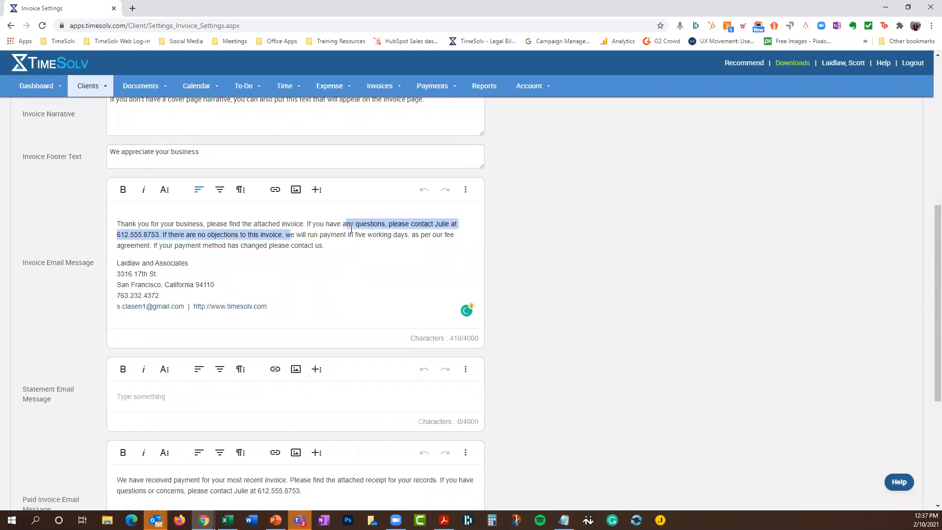
pyautogui.click(215, 233)
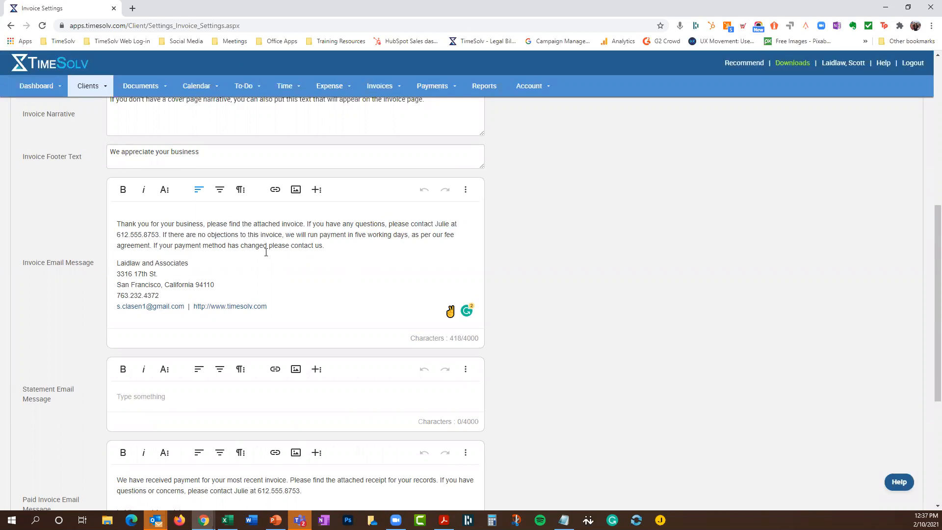
pyautogui.scroll(-4, 313, 250)
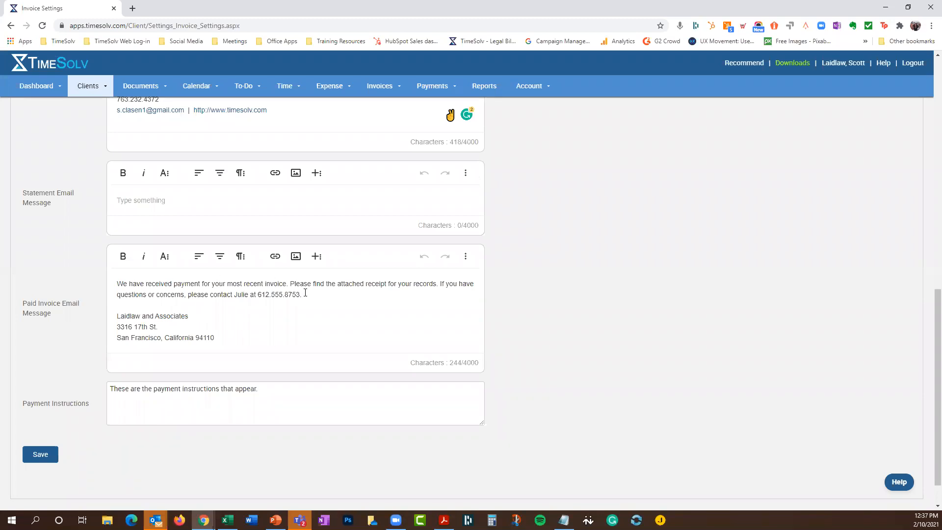
# Edit the invoice email to say payment runs after five working days and to report payment method changes
pyautogui.moveTo(378, 286); pyautogui.dragTo(391, 307)
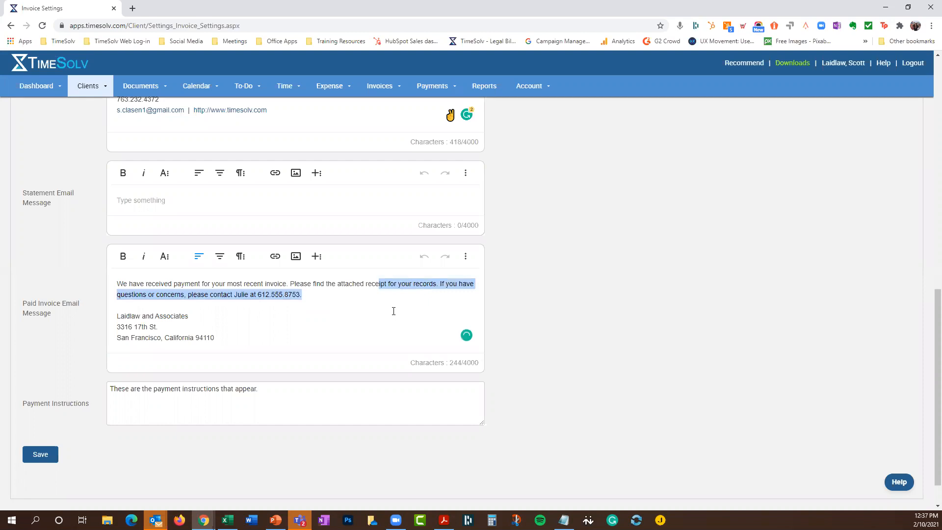
pyautogui.click(393, 310)
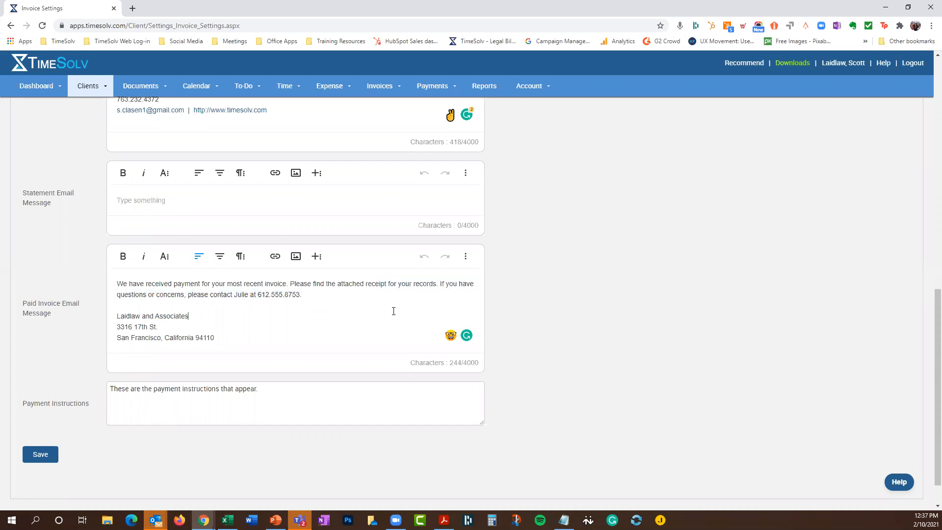
pyautogui.scroll(5, 555, 256)
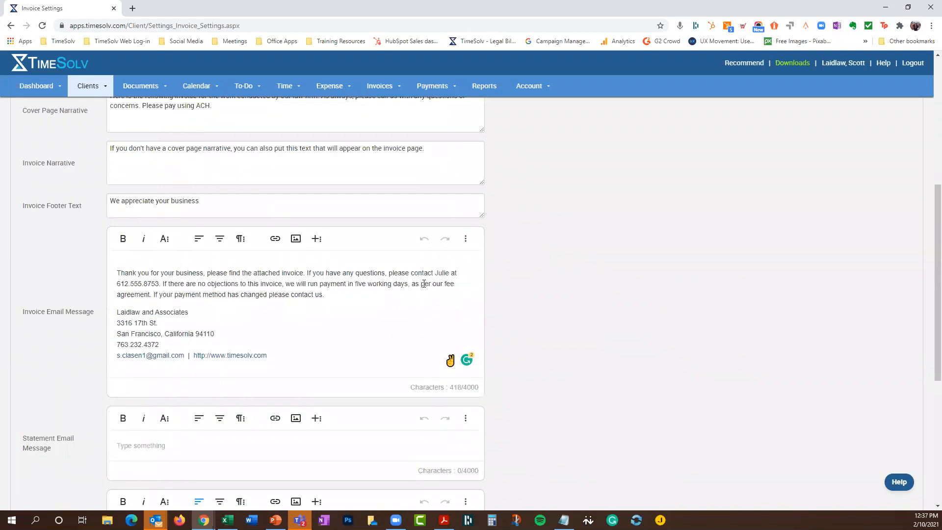
pyautogui.moveTo(178, 295); pyautogui.dragTo(224, 295)
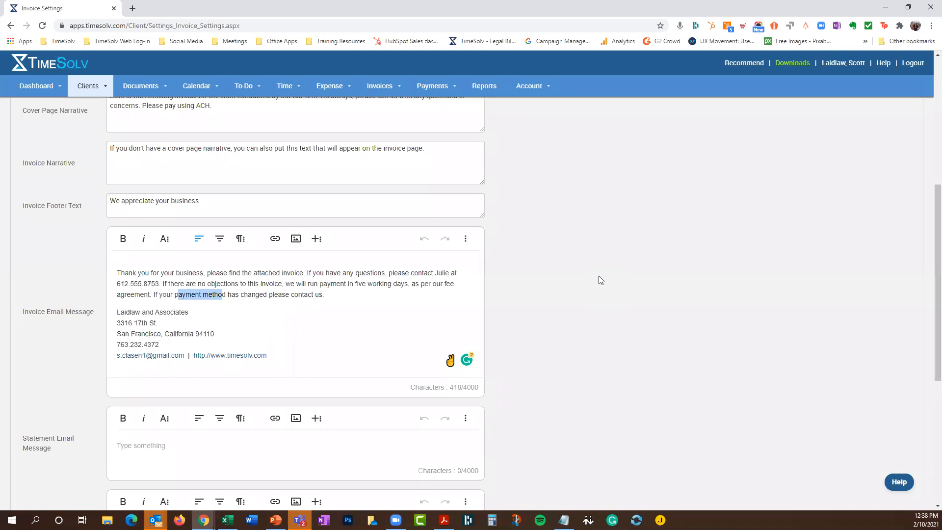
pyautogui.click(566, 271)
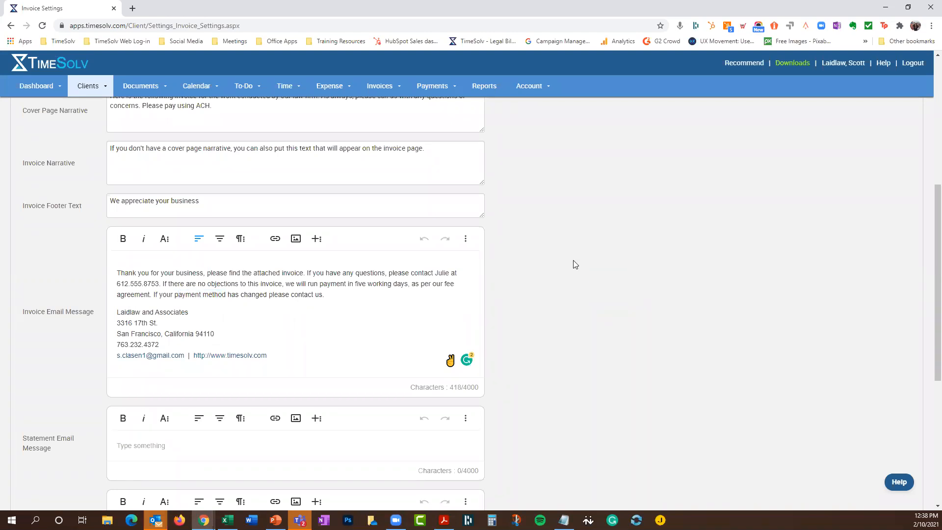
pyautogui.scroll(6, 549, 245)
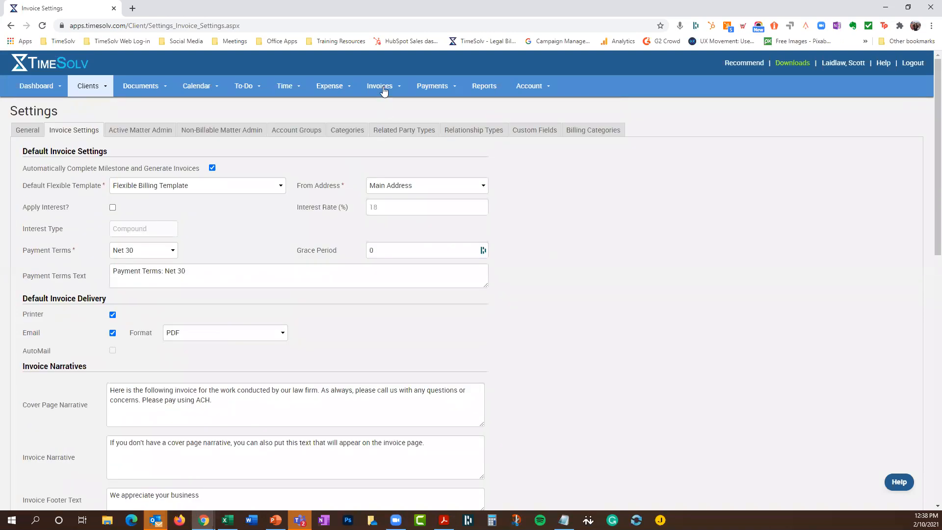
# Reopen the Sent Invoices list, now nearly all Paid, and look at the client Payments page
pyautogui.moveTo(384, 88)
pyautogui.click(388, 121)
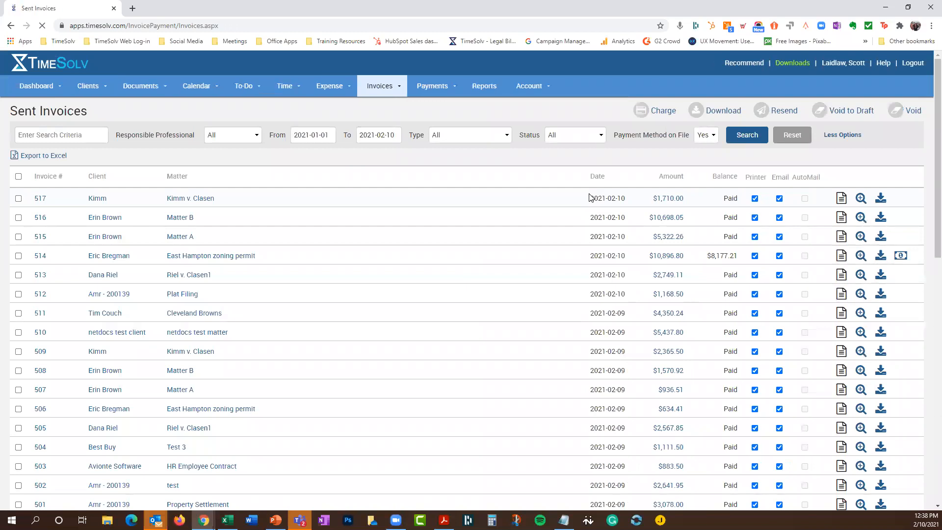
pyautogui.click(425, 89)
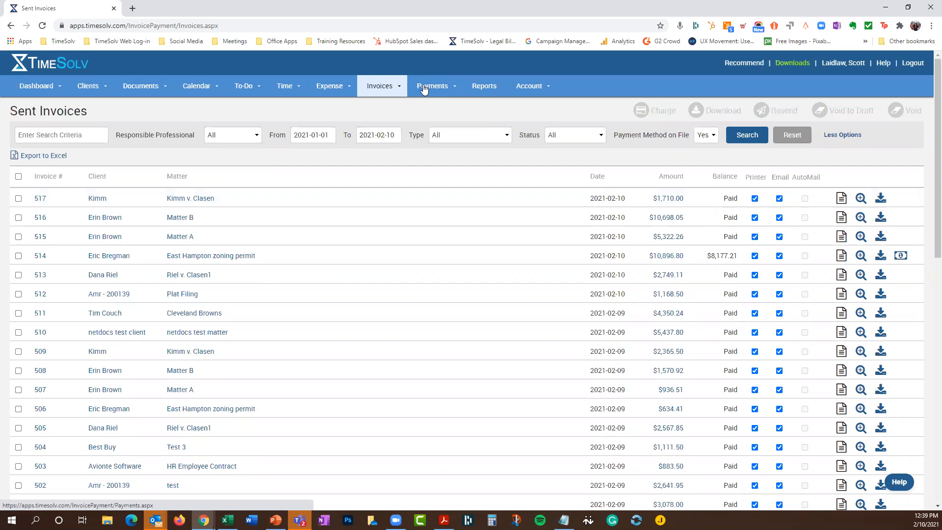
pyautogui.click(424, 87)
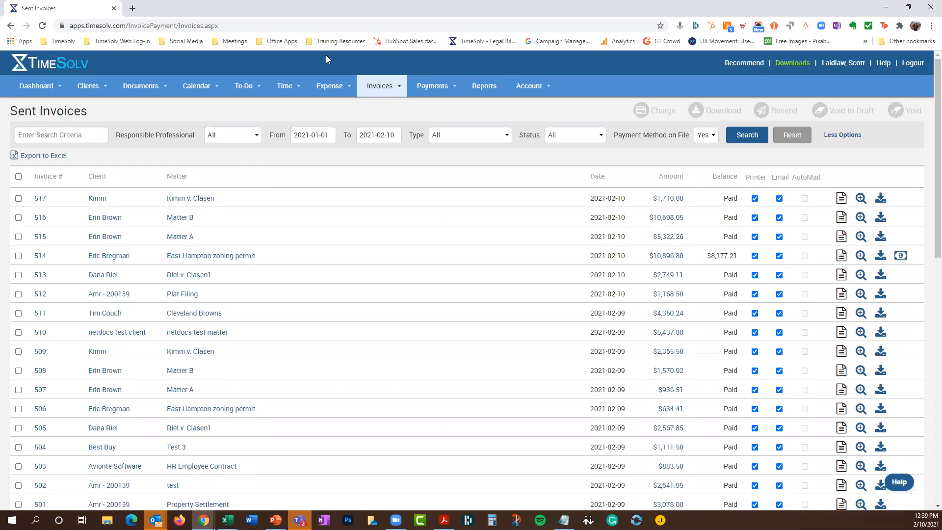
pyautogui.click(374, 87)
# Preview the New Statements options on the Statements page, then cancel without creating any
pyautogui.click(380, 136)
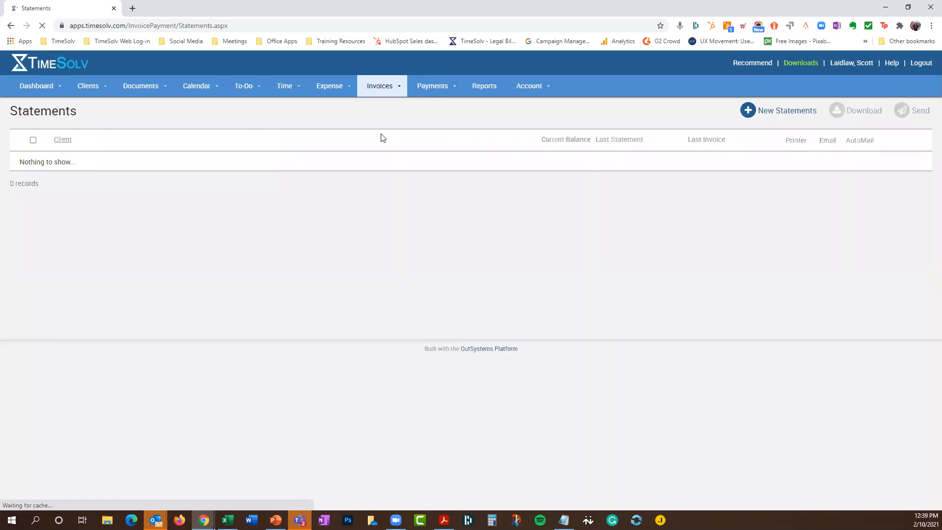
pyautogui.click(764, 110)
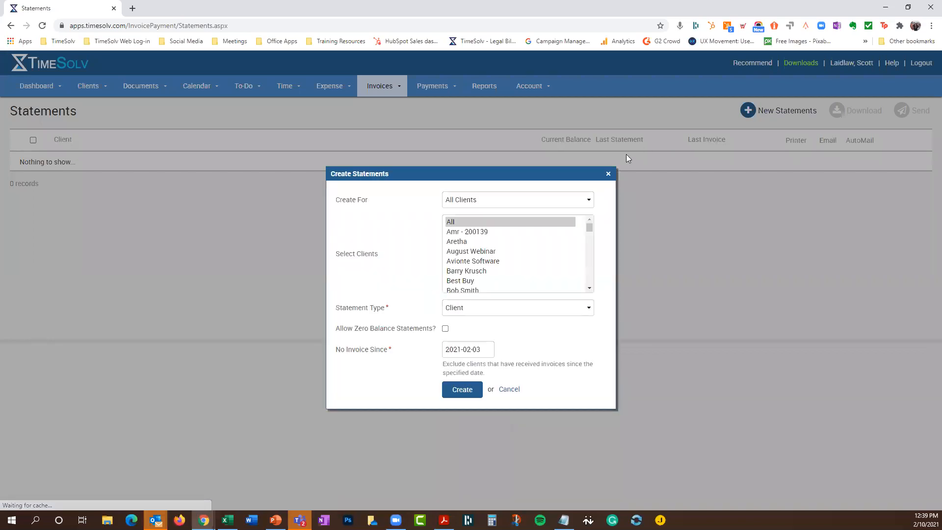
pyautogui.click(509, 389)
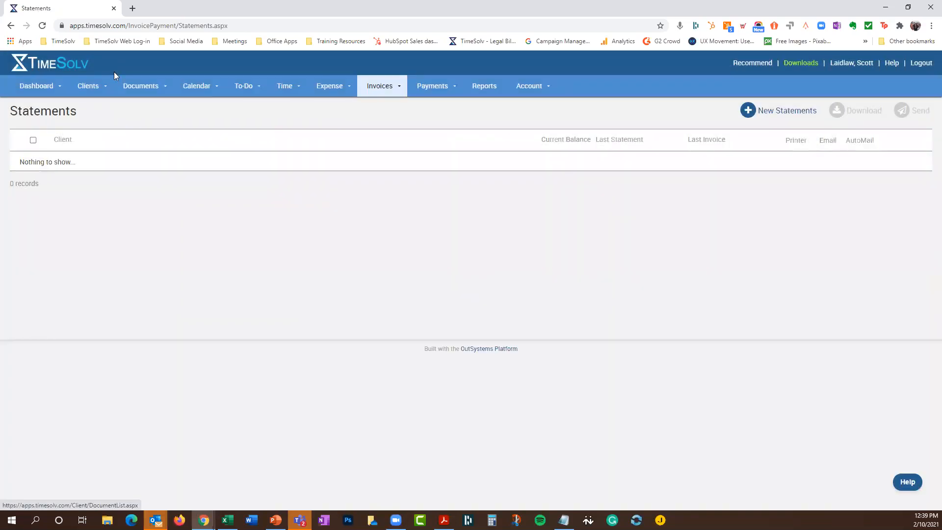
# Return to Clients > Settings > Invoice Settings to view the empty statement email message
pyautogui.moveTo(90, 85)
pyautogui.click(101, 171)
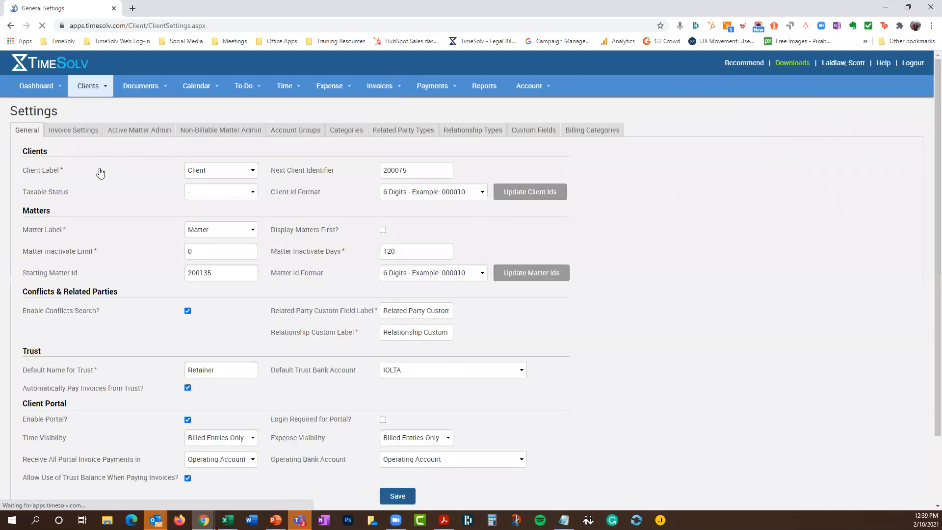
pyautogui.click(83, 139)
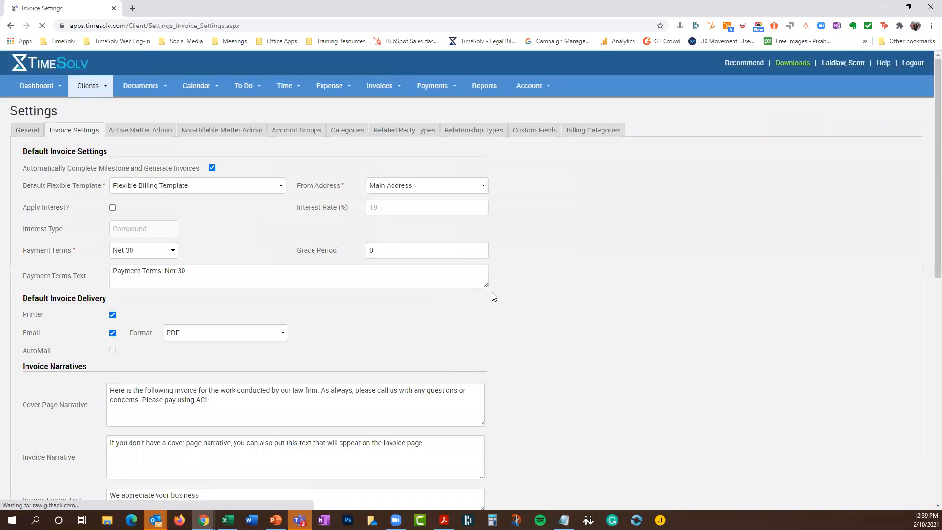
pyautogui.scroll(-2, 493, 294)
pyautogui.scroll(-7, 493, 297)
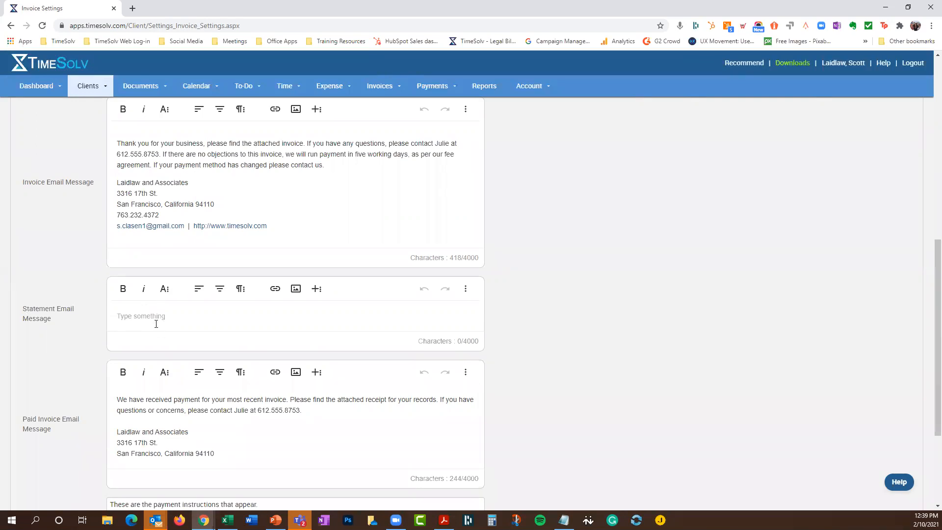
pyautogui.scroll(8, 156, 324)
# Open the first client in Clients & Matters, review its invoice settings, and list its seven matters
pyautogui.moveTo(94, 87)
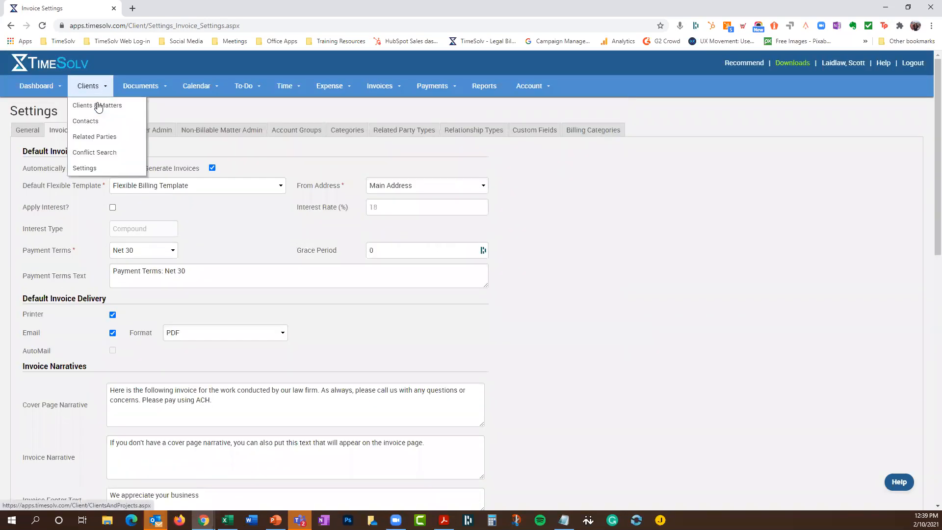
pyautogui.click(99, 109)
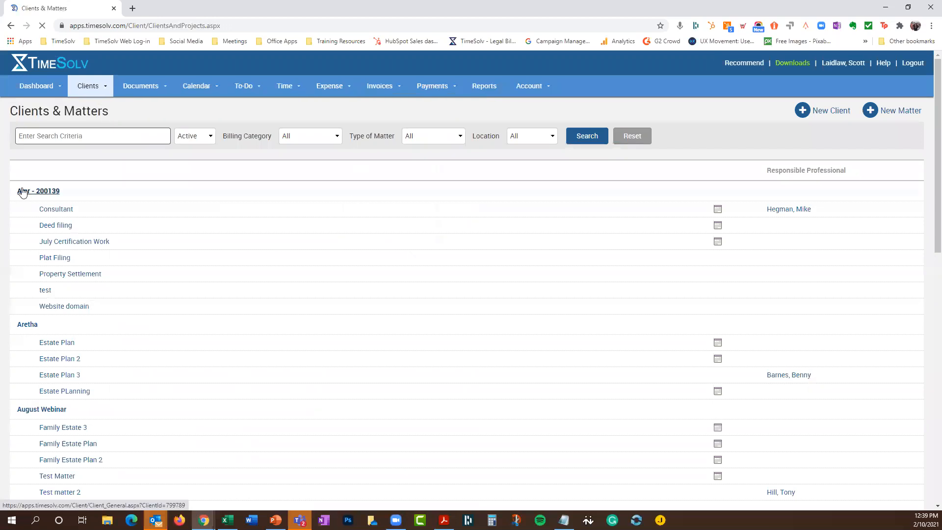
pyautogui.click(22, 192)
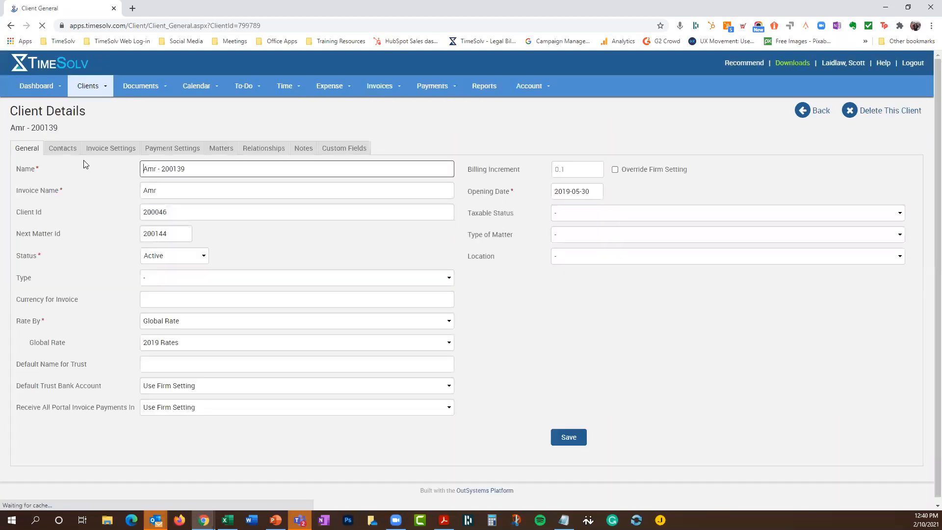
pyautogui.click(108, 147)
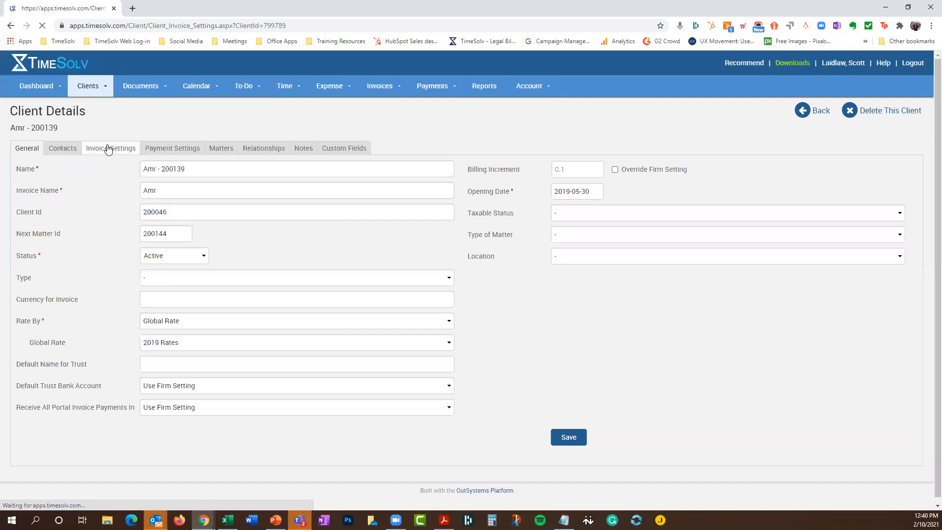
pyautogui.scroll(-8, 206, 254)
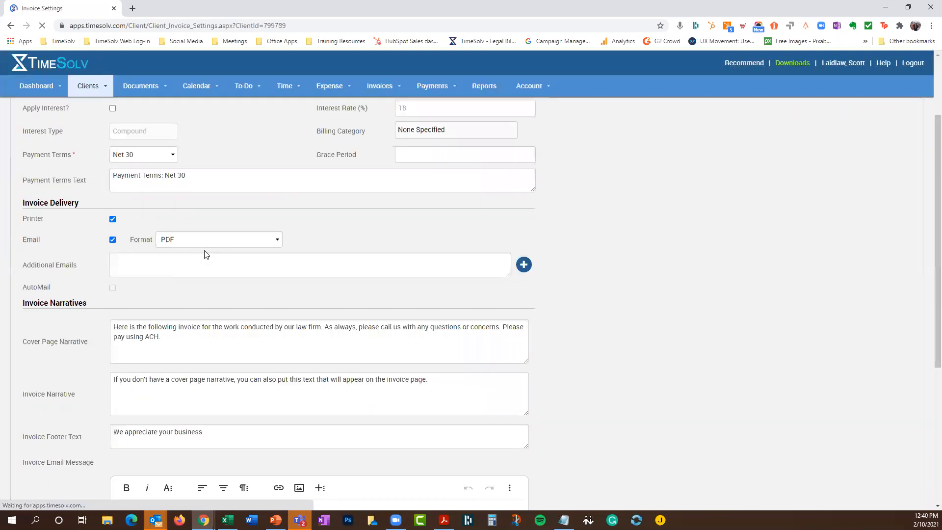
pyautogui.scroll(-1, 180, 307)
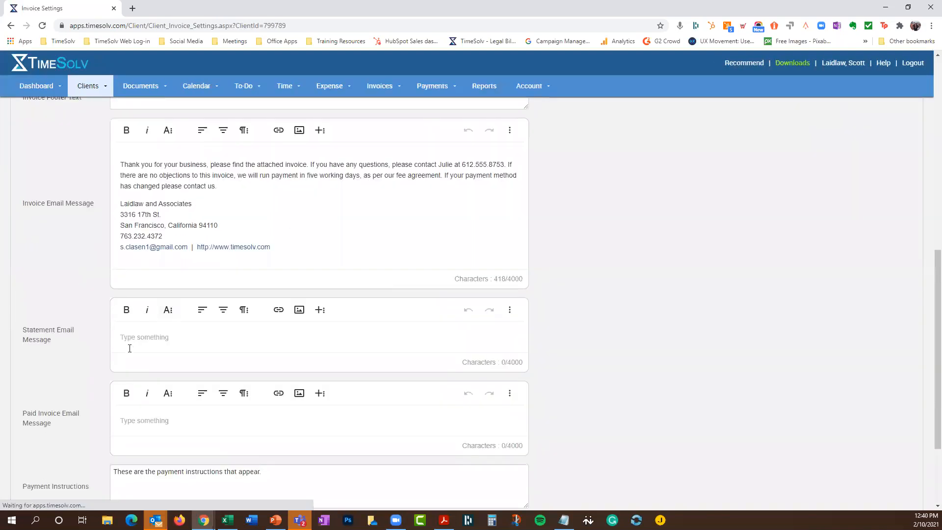
pyautogui.scroll(10, 160, 344)
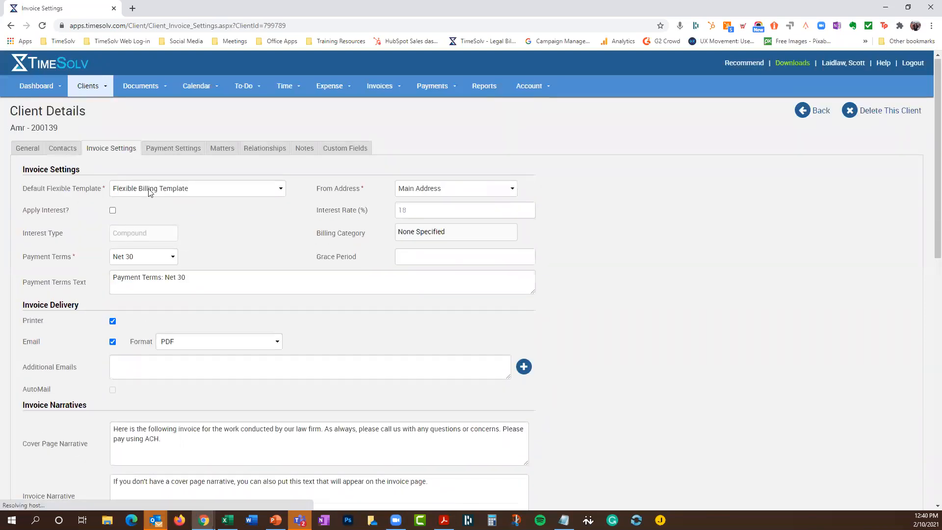
pyautogui.click(226, 153)
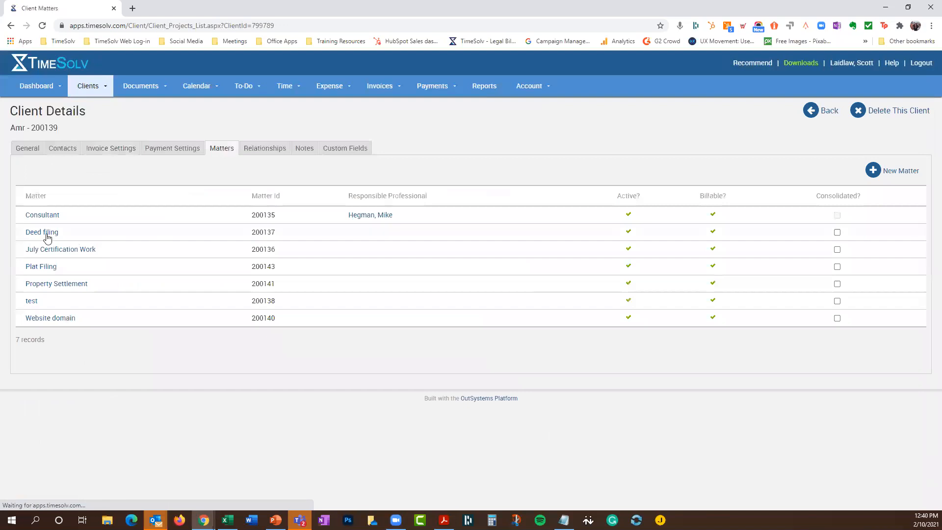
# Turn on Edit Narratives for this Matter in July Certification Work's invoice settings and save
pyautogui.click(49, 250)
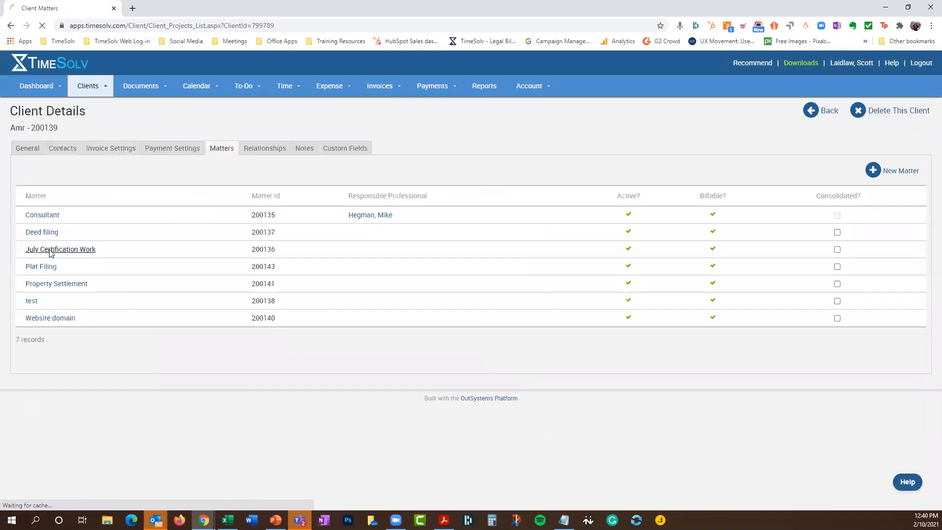
pyautogui.click(138, 153)
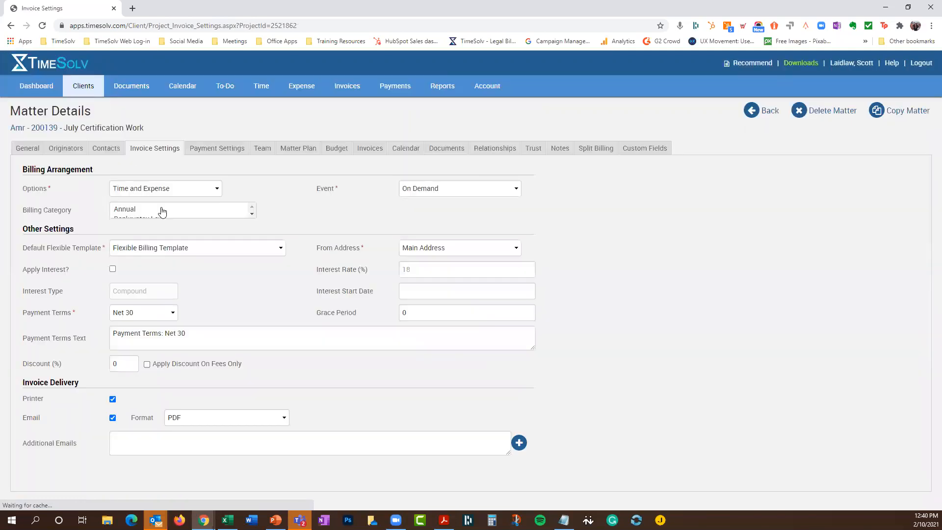
pyautogui.scroll(-5, 201, 220)
pyautogui.scroll(-1, 200, 220)
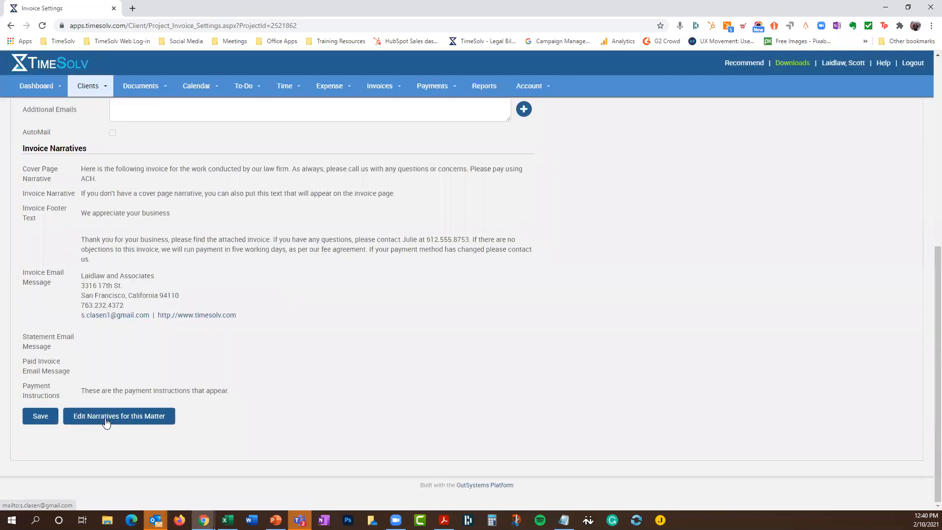
pyautogui.click(131, 411)
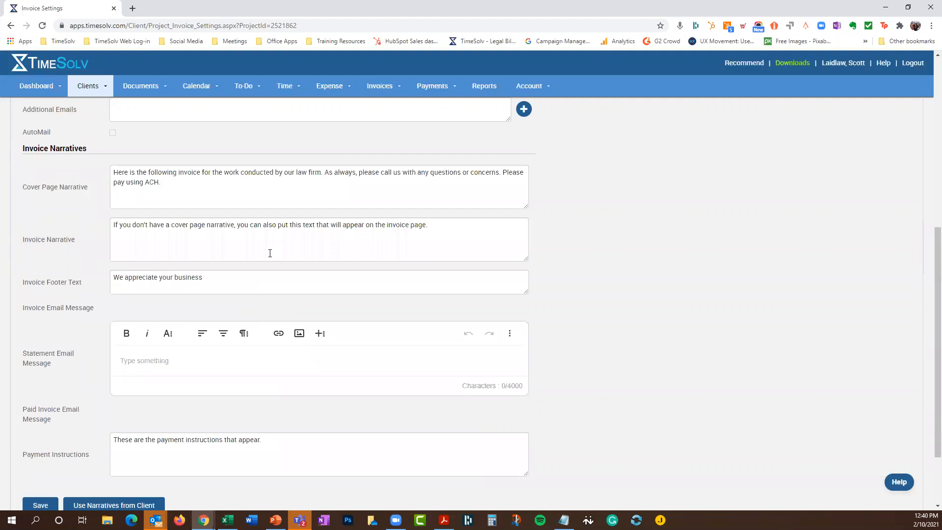
pyautogui.scroll(-4, 136, 306)
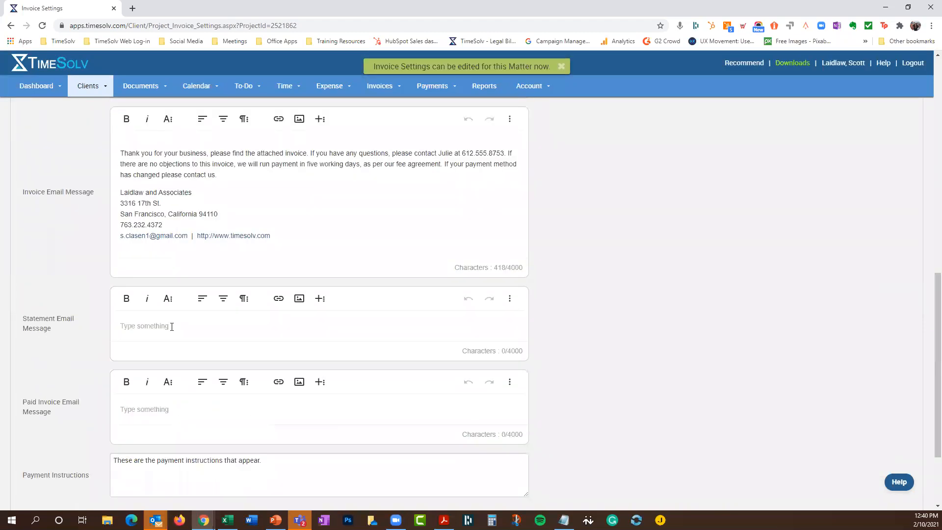
pyautogui.click(563, 66)
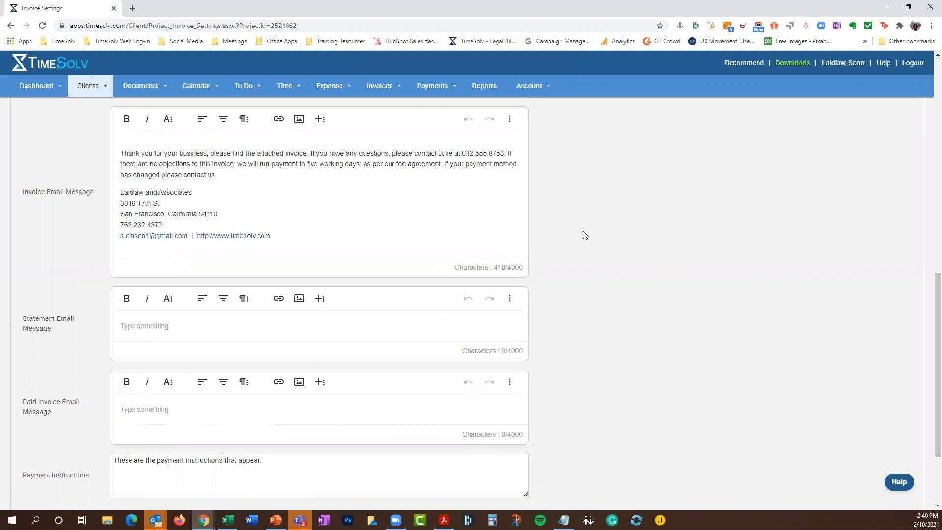
pyautogui.scroll(-3, 583, 255)
pyautogui.click(38, 418)
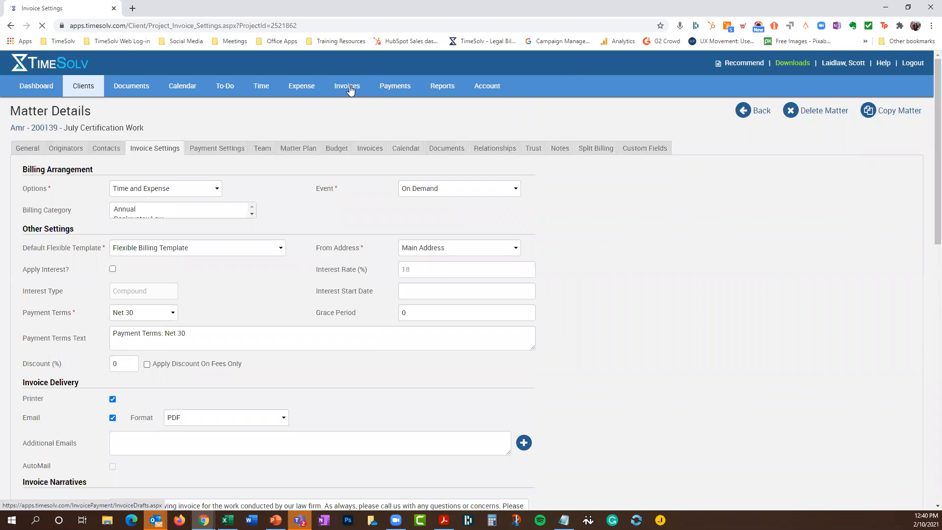
# Create new statements from Invoices > Statements with Statement Type set to Matter
pyautogui.click(350, 89)
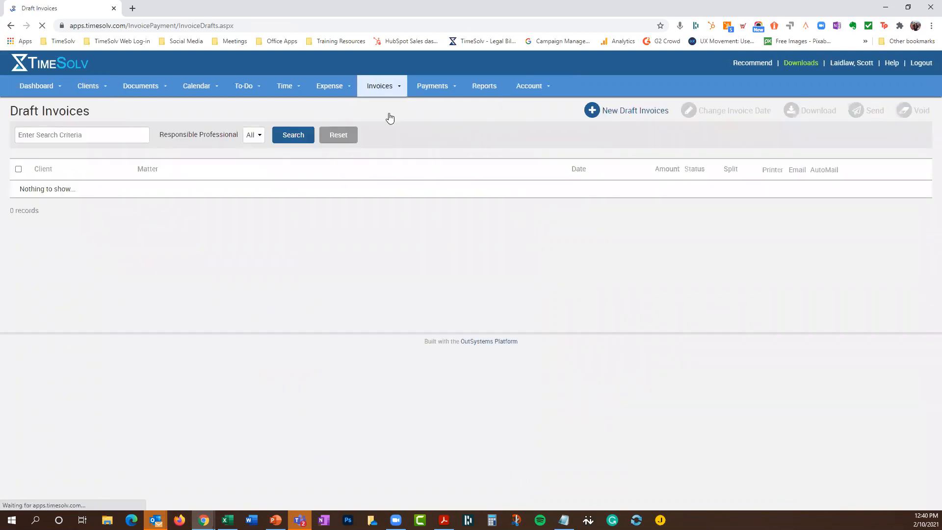
pyautogui.click(386, 142)
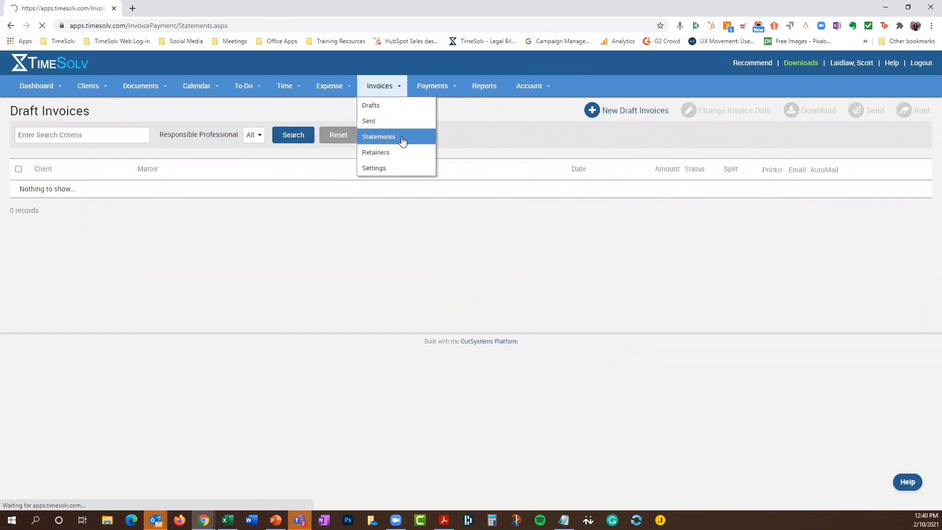
pyautogui.click(789, 116)
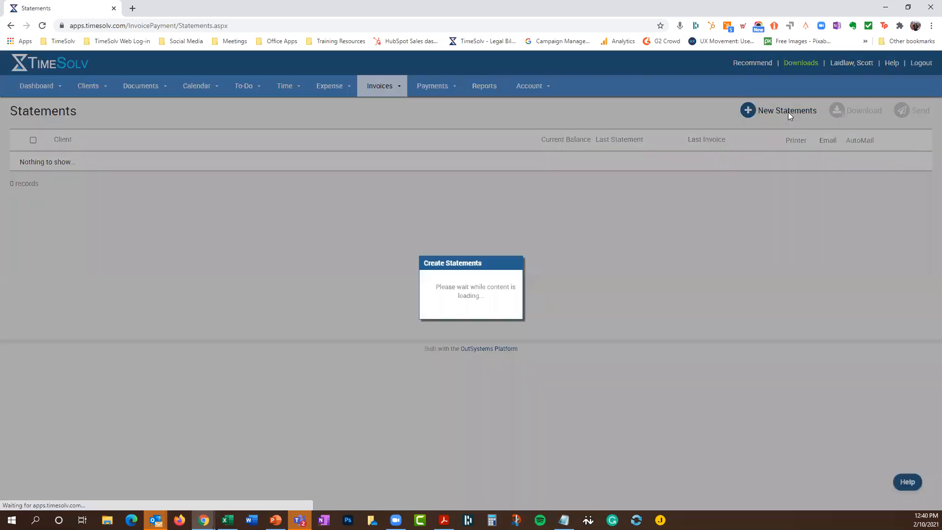
pyautogui.click(460, 313)
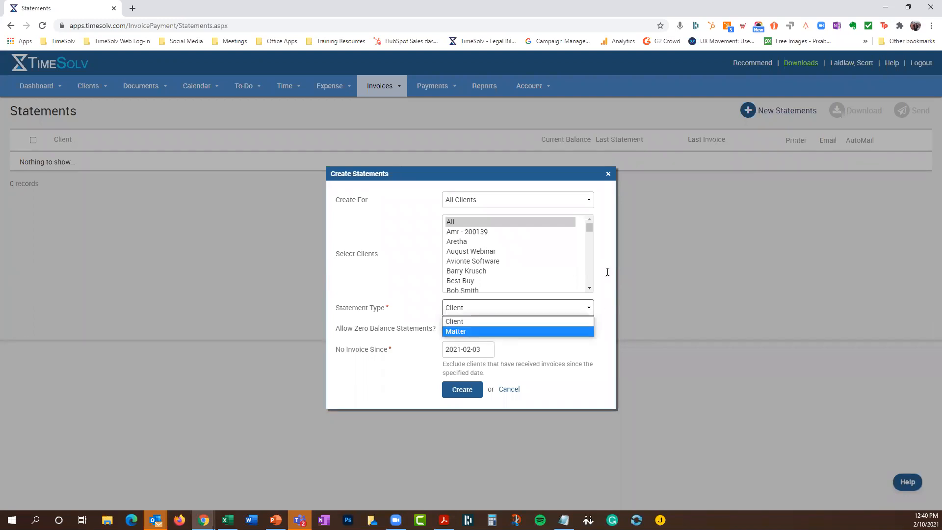
pyautogui.click(516, 332)
pyautogui.click(460, 390)
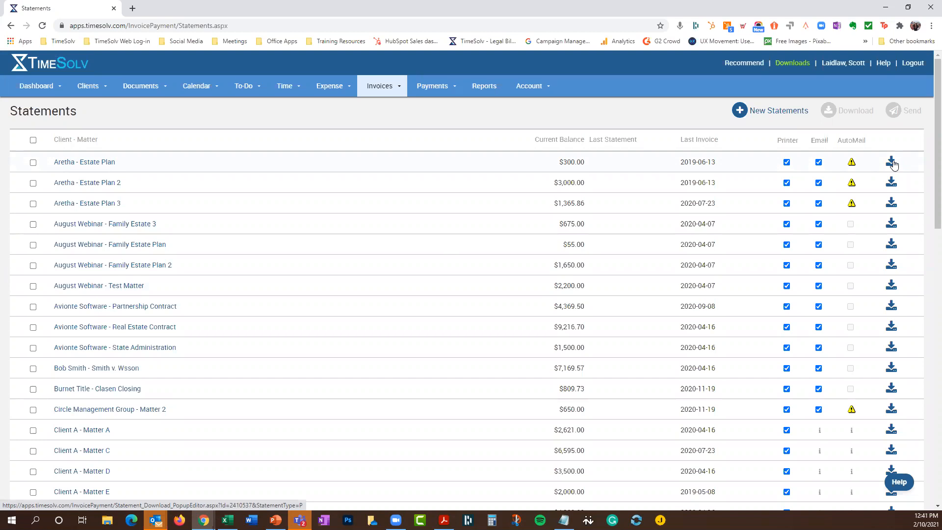
# Download Statement.pdf and open it, showing the Matter Statement of Account with $300.00 due
pyautogui.click(892, 163)
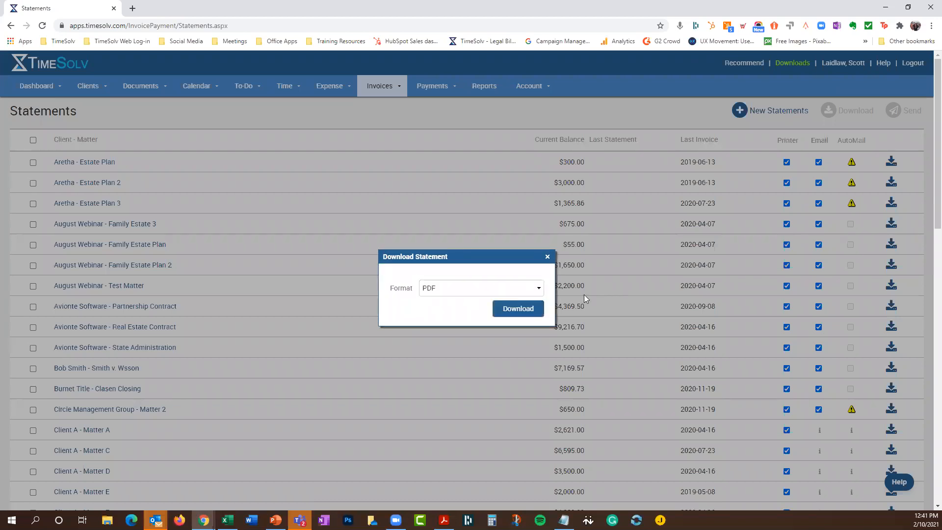
pyautogui.click(532, 313)
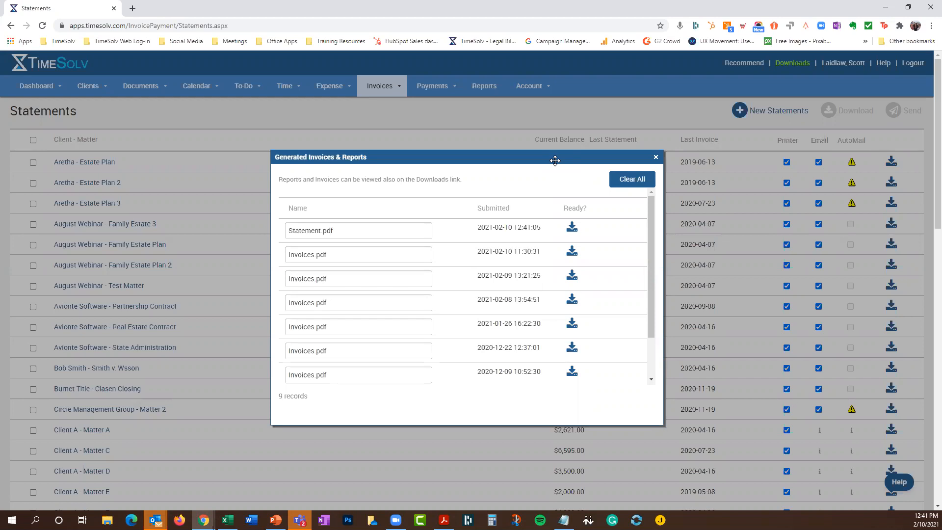
pyautogui.click(572, 229)
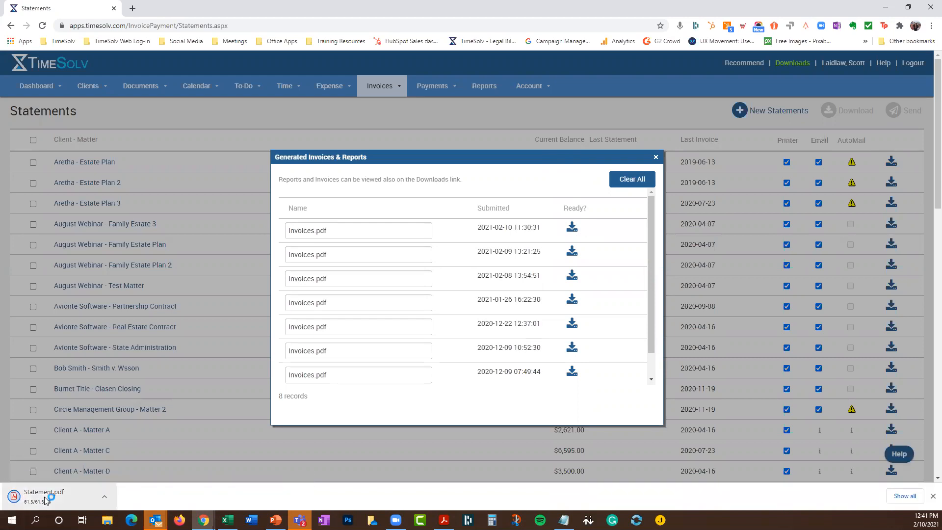
pyautogui.click(46, 497)
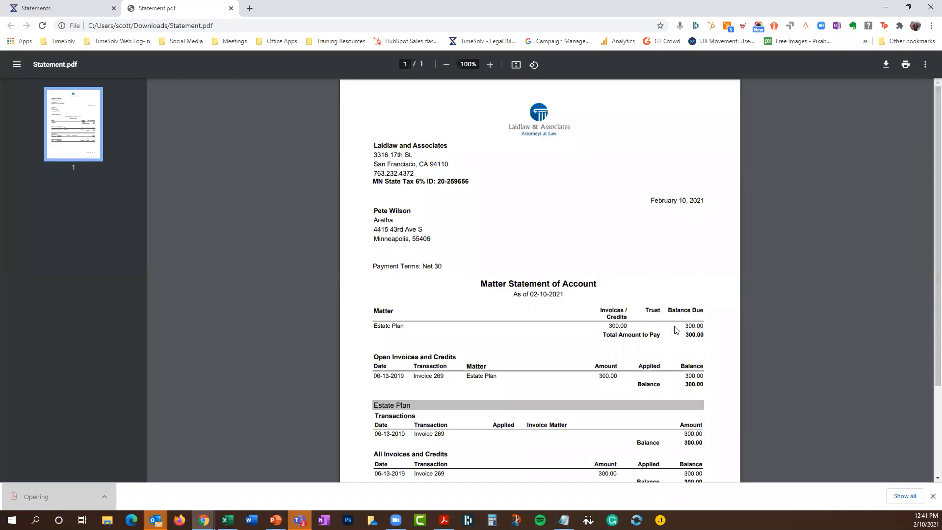
pyautogui.scroll(-3, 786, 229)
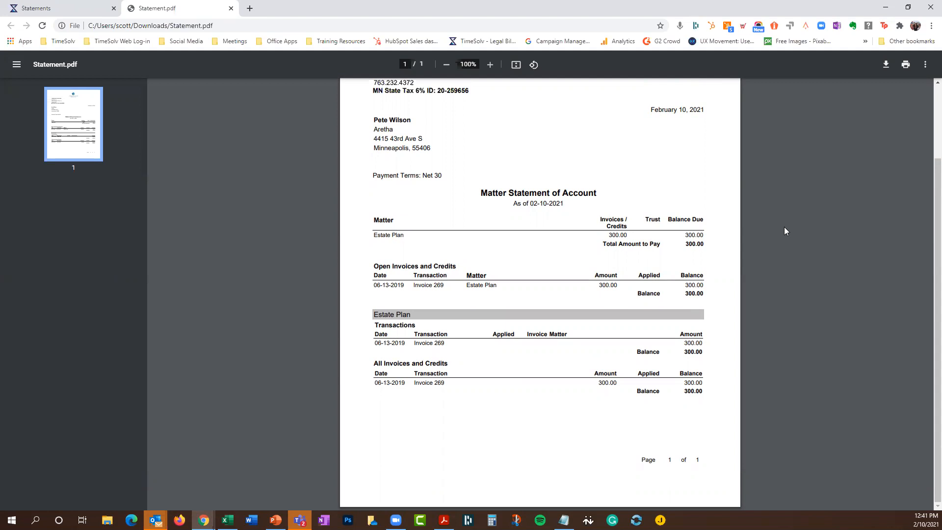
pyautogui.scroll(2, 784, 227)
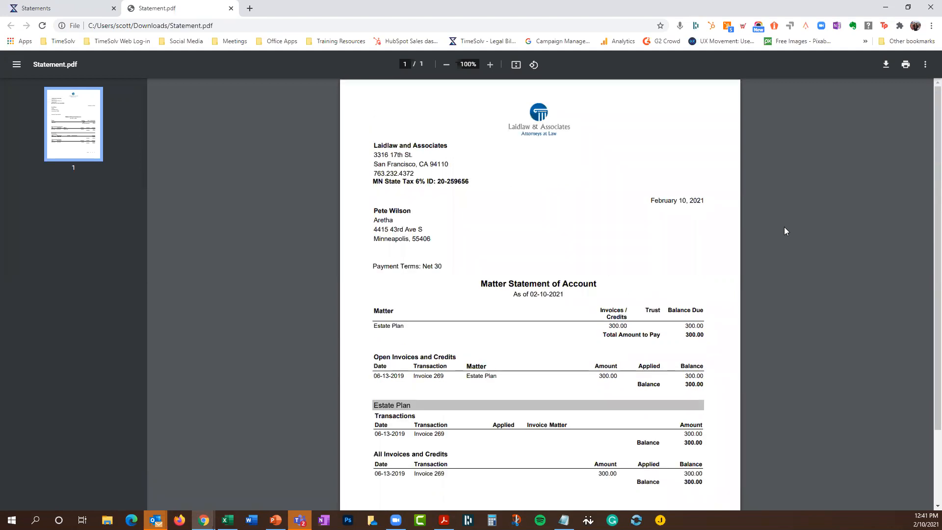
# Return to the Statements browser tab and close the Generated Invoices & Reports dialog
pyautogui.click(60, 8)
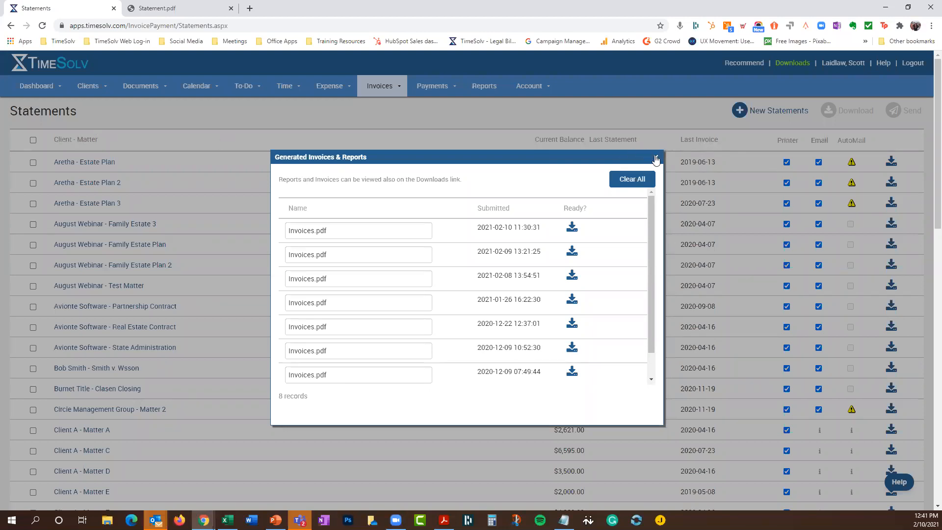
pyautogui.click(656, 159)
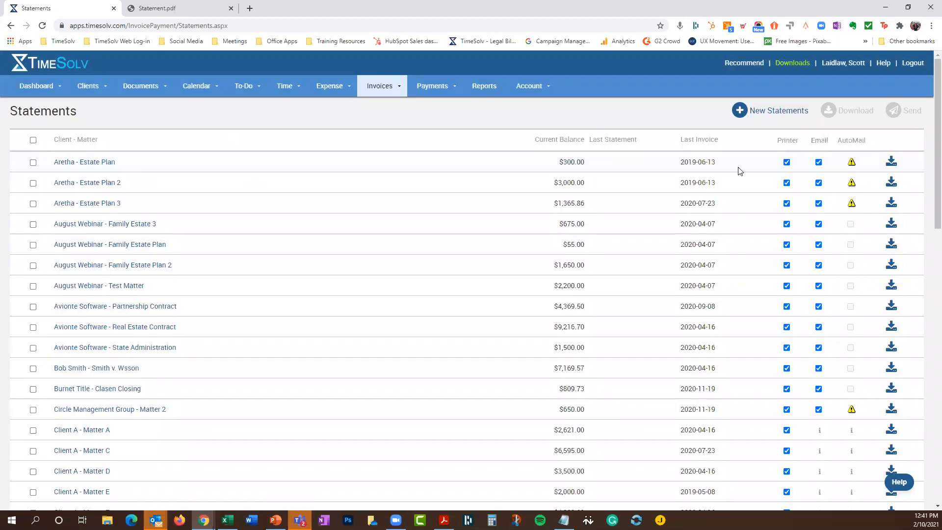
pyautogui.click(373, 92)
# Inspect the Flexible Billing Template's Statement Page options, then cancel back to the Flexible Templates list
pyautogui.click(381, 168)
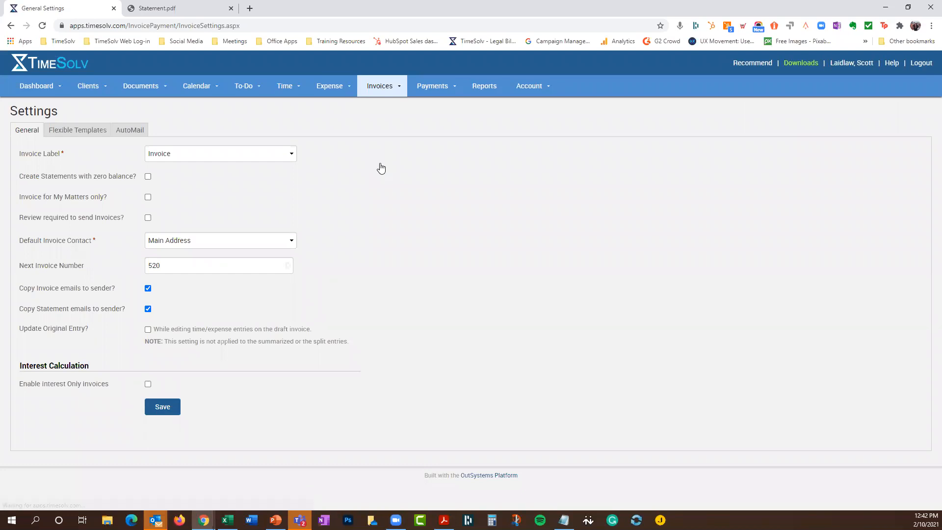
pyautogui.click(81, 131)
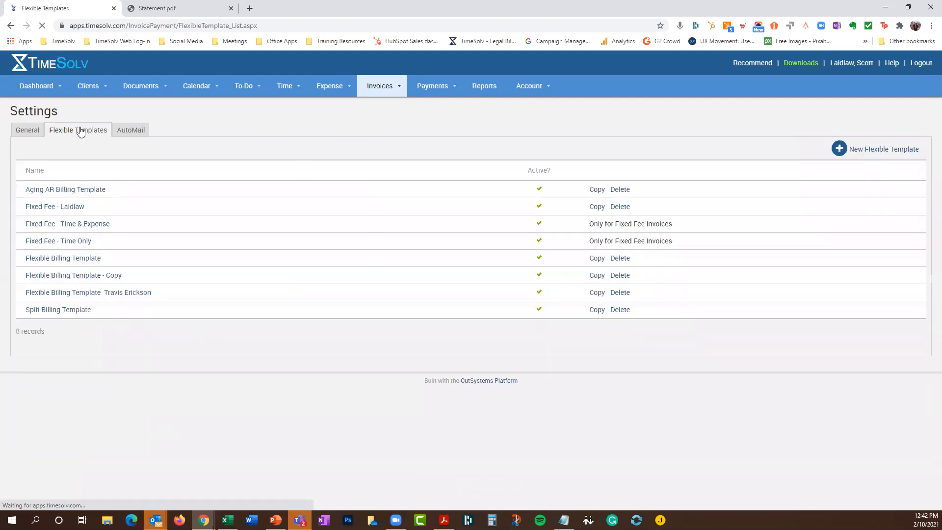
pyautogui.click(67, 259)
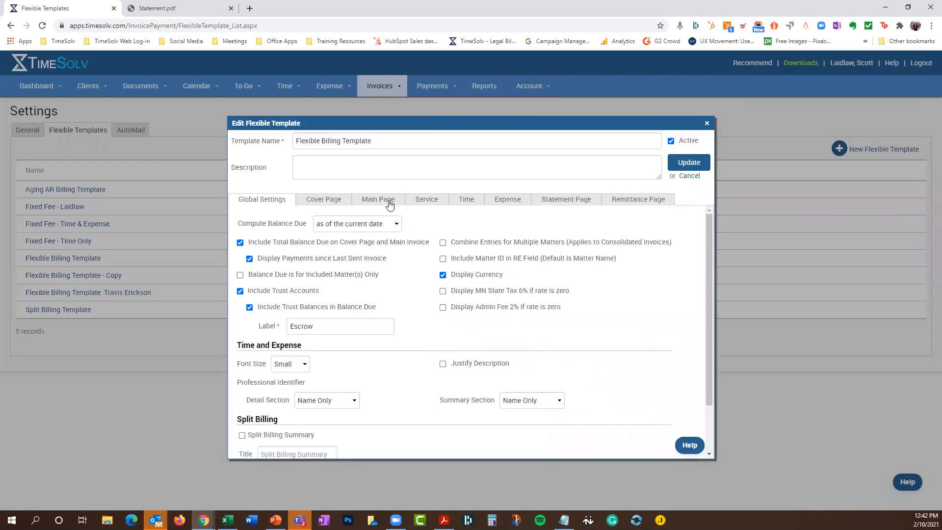
pyautogui.click(573, 203)
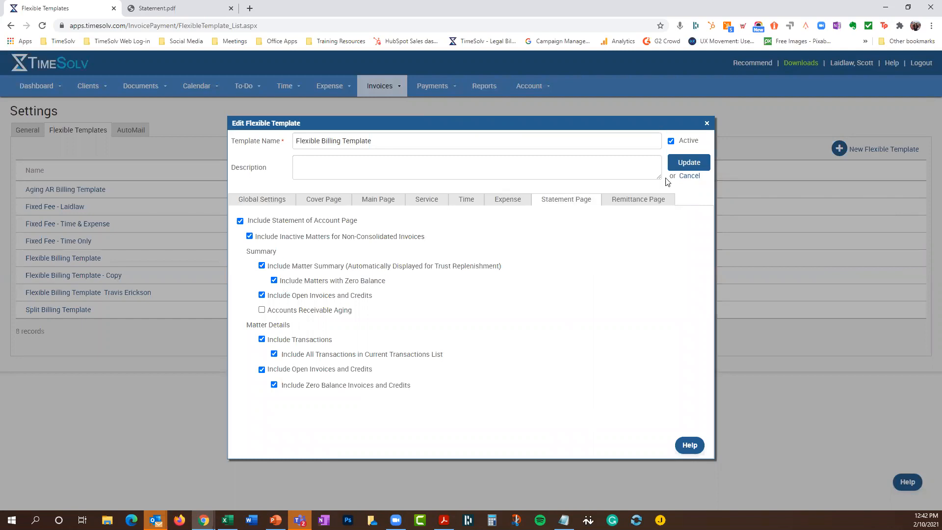
pyautogui.click(706, 124)
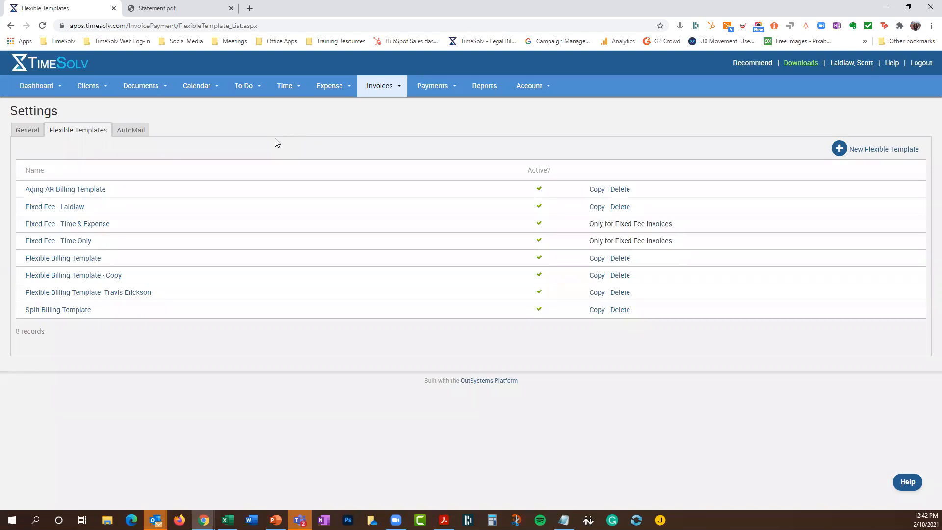
# Go to the Time Entry page showing January 2021 entries
pyautogui.click(291, 106)
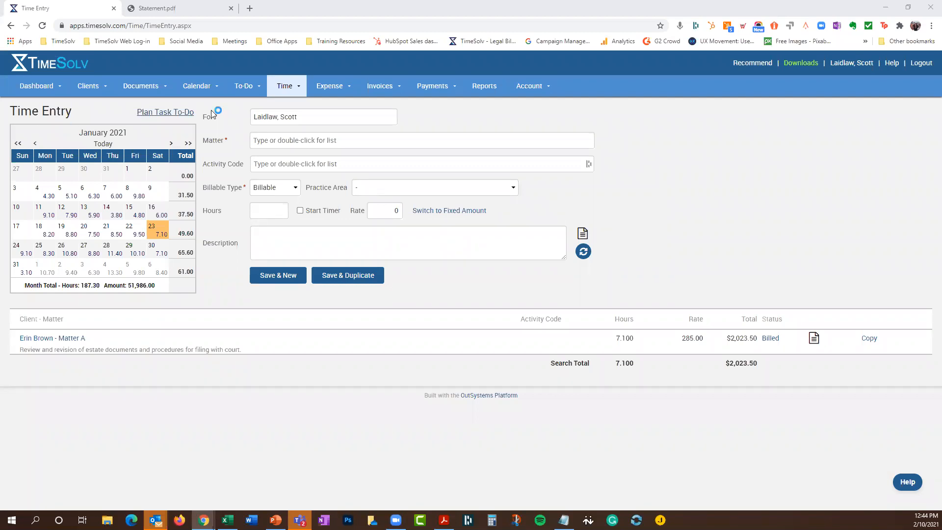
# Review the Property Settlement matter's invoices 446 to 501, then head to Payments & Credits
pyautogui.moveTo(444, 87)
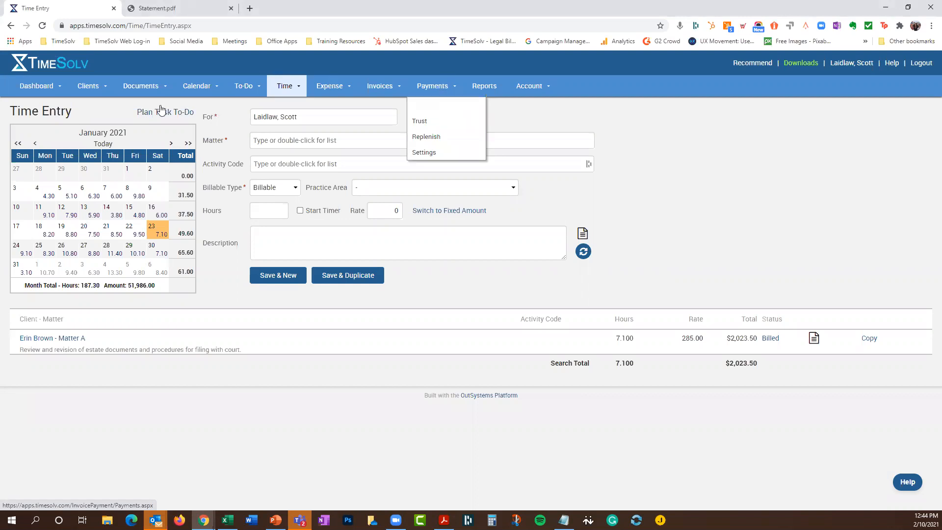
pyautogui.moveTo(91, 88)
pyautogui.click(109, 104)
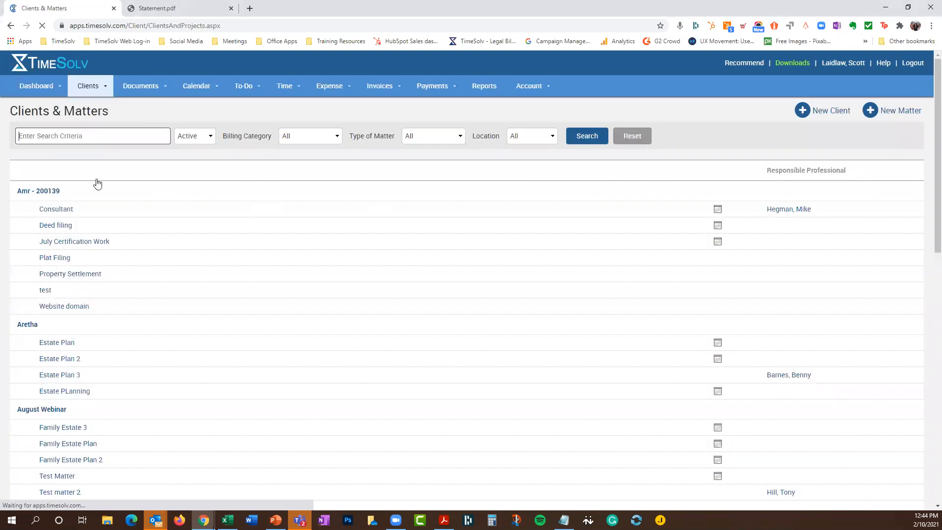
pyautogui.click(68, 275)
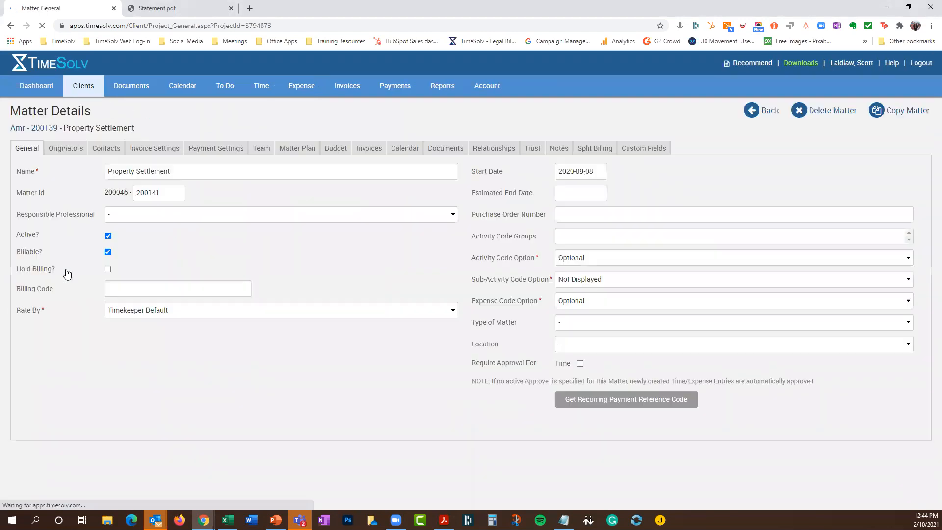
pyautogui.click(372, 150)
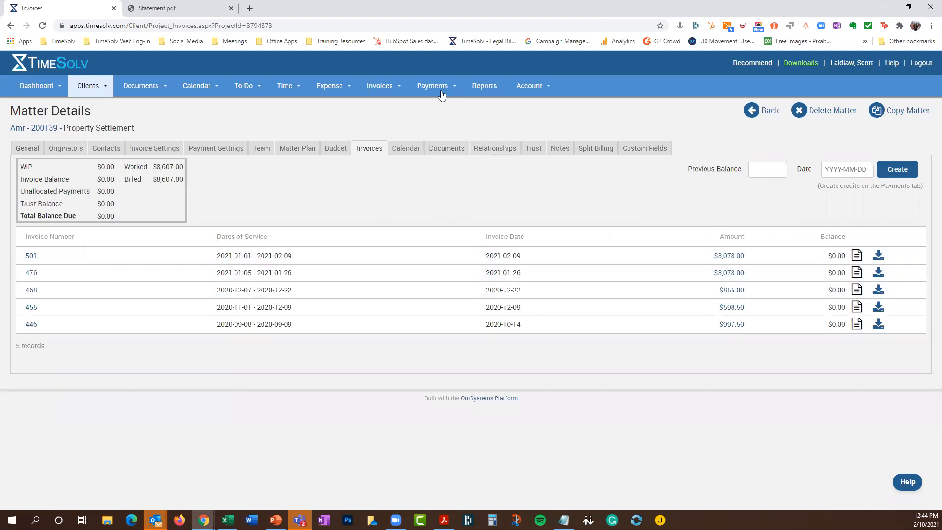
pyautogui.moveTo(438, 89)
pyautogui.click(432, 106)
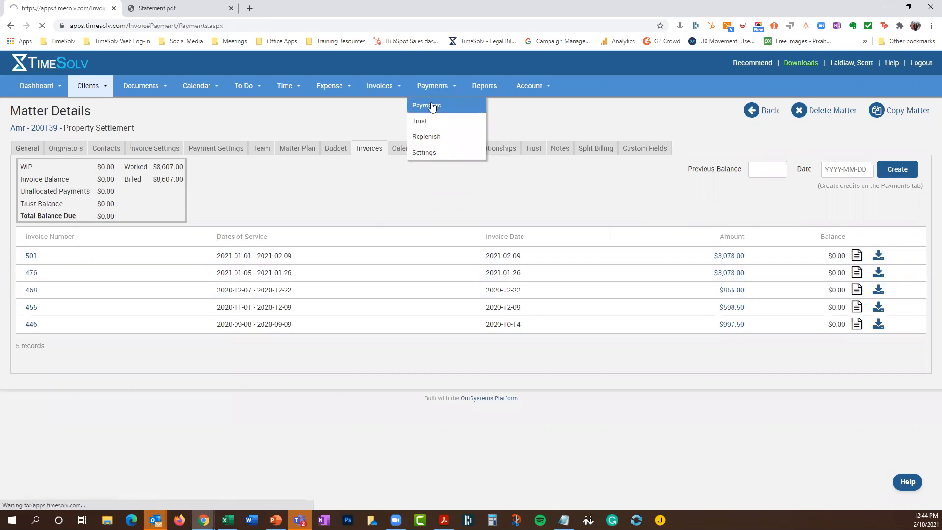
# Filter payments to the client's Consultant matter, with Status All over the Last 120 Days
pyautogui.click(101, 220)
pyautogui.write('amr')
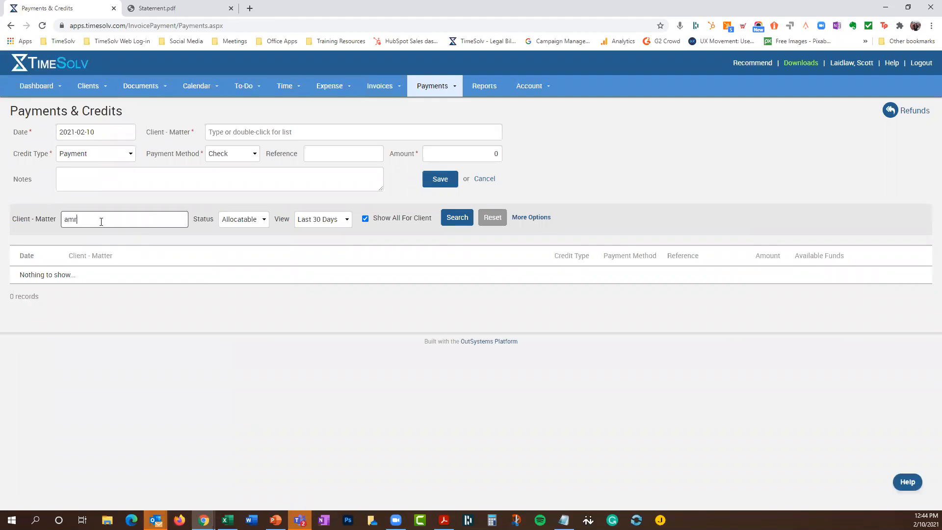
pyautogui.click(101, 234)
pyautogui.click(244, 219)
pyautogui.click(244, 263)
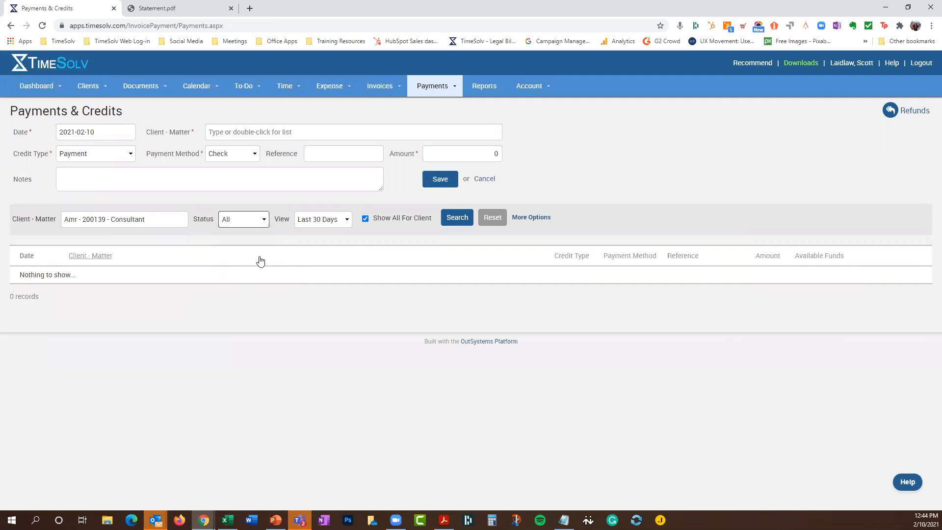
pyautogui.click(325, 219)
pyautogui.click(327, 273)
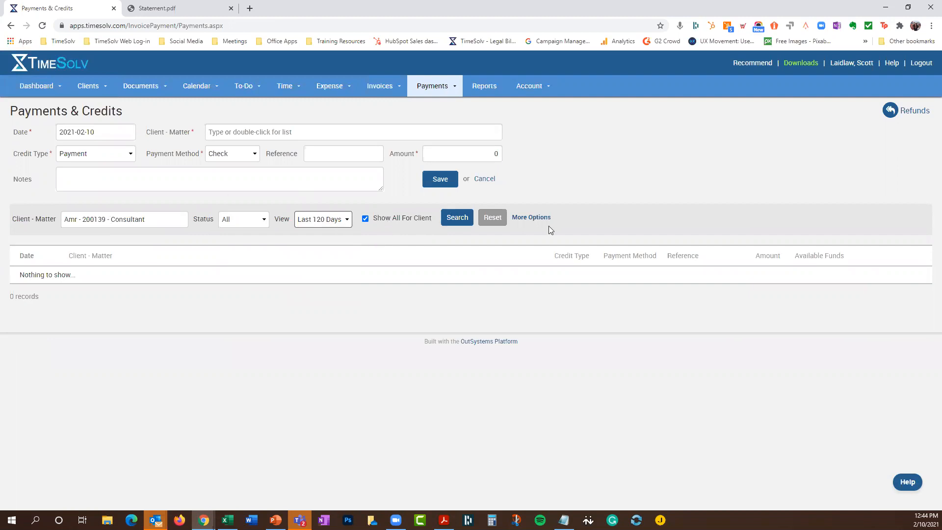
# Keep all payment methods included and run the search, reviewing the 25 payments totalling $33,480.65
pyautogui.click(533, 217)
pyautogui.click(531, 221)
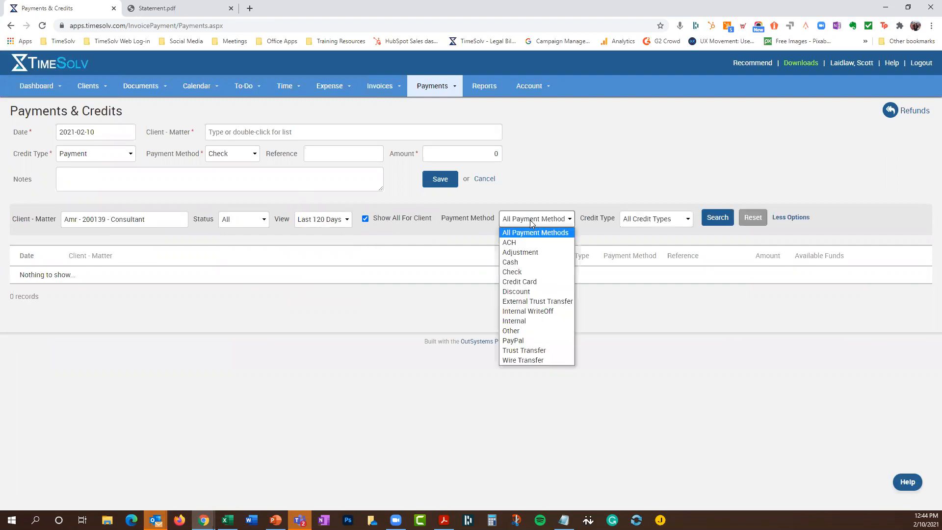
pyautogui.click(531, 231)
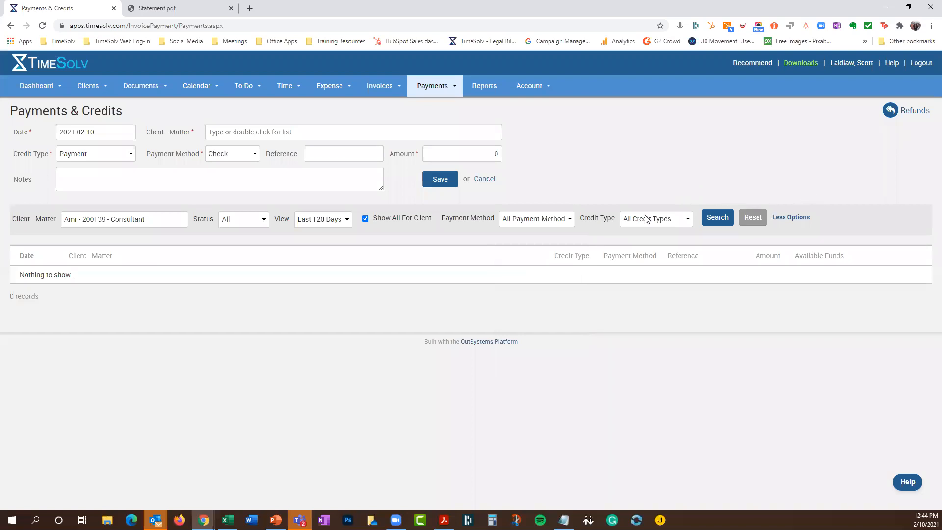
pyautogui.click(717, 220)
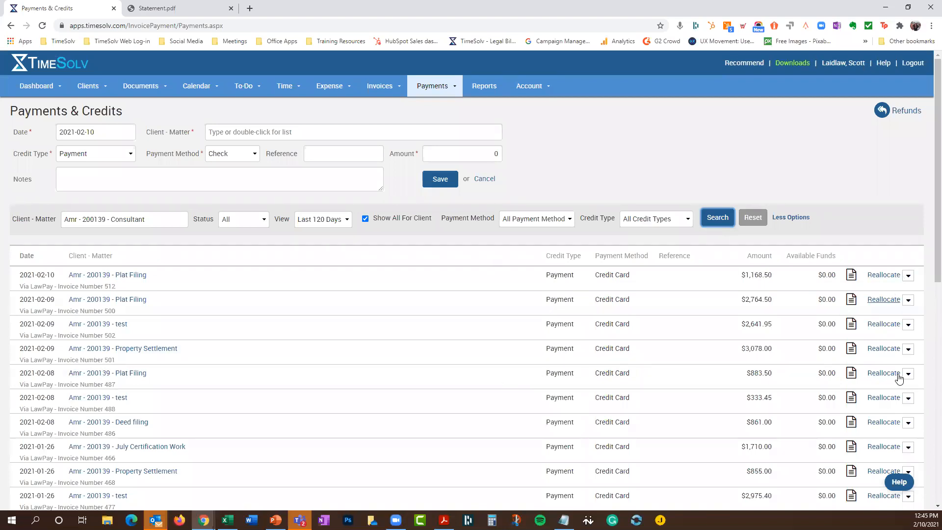
pyautogui.scroll(-1, 896, 373)
pyautogui.scroll(-9, 896, 373)
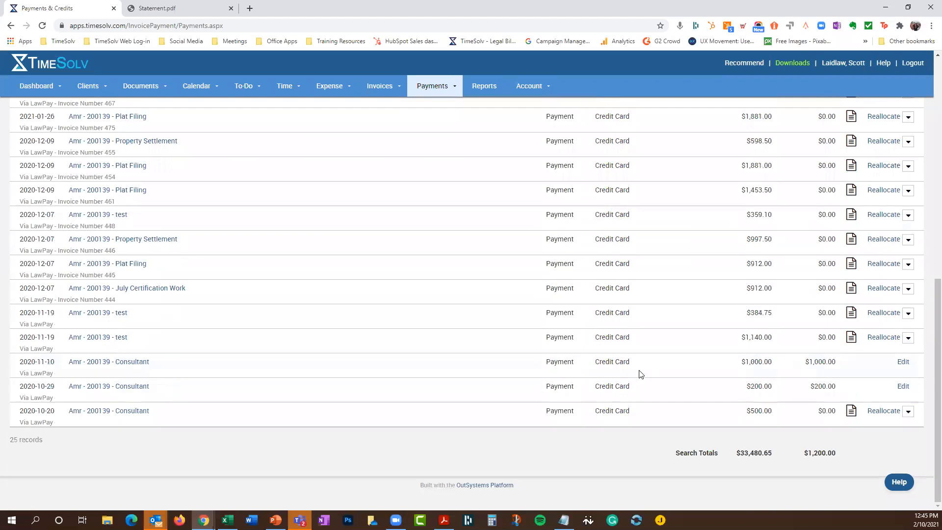
pyautogui.scroll(9, 641, 374)
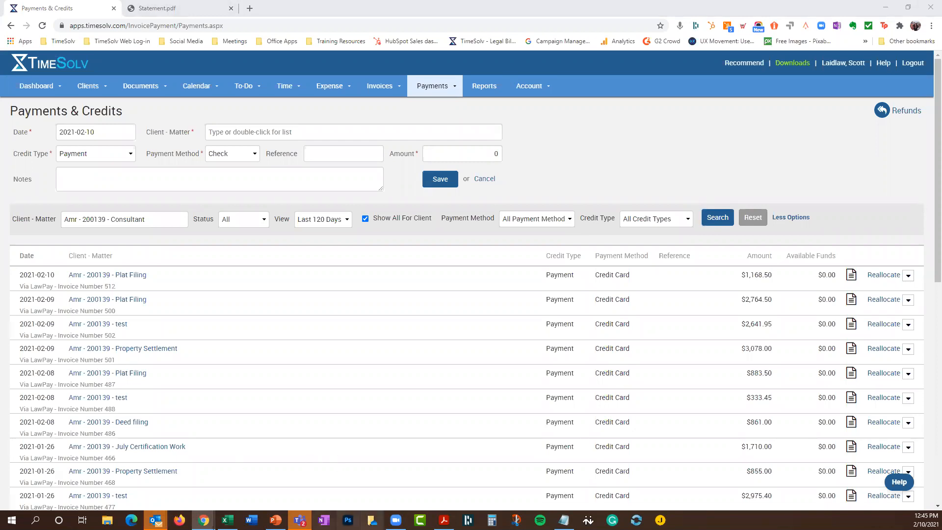
pyautogui.click(289, 465)
pyautogui.click(44, 159)
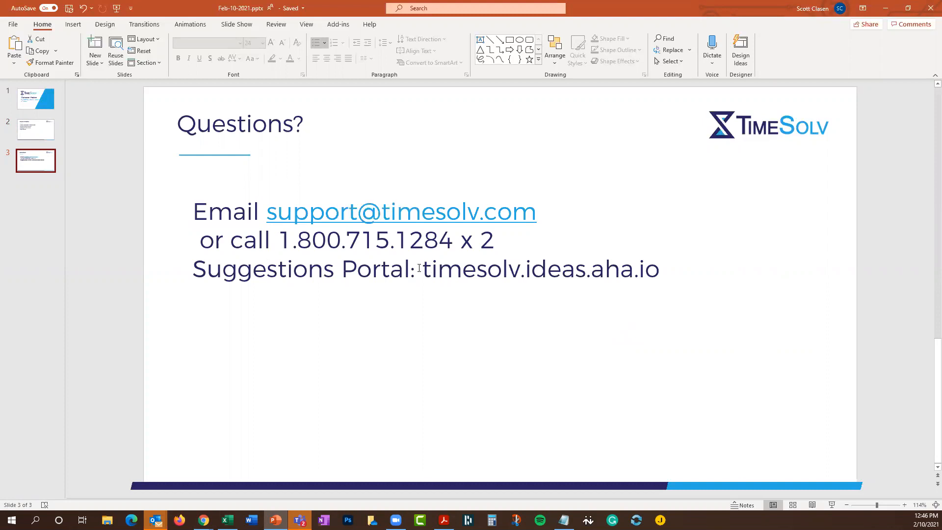
pyautogui.moveTo(423, 269); pyautogui.dragTo(657, 272)
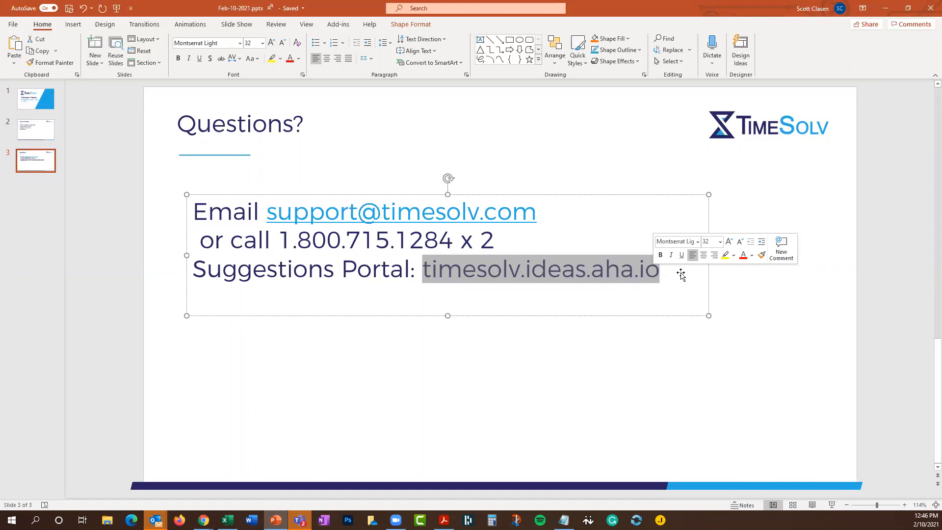
pyautogui.click(794, 198)
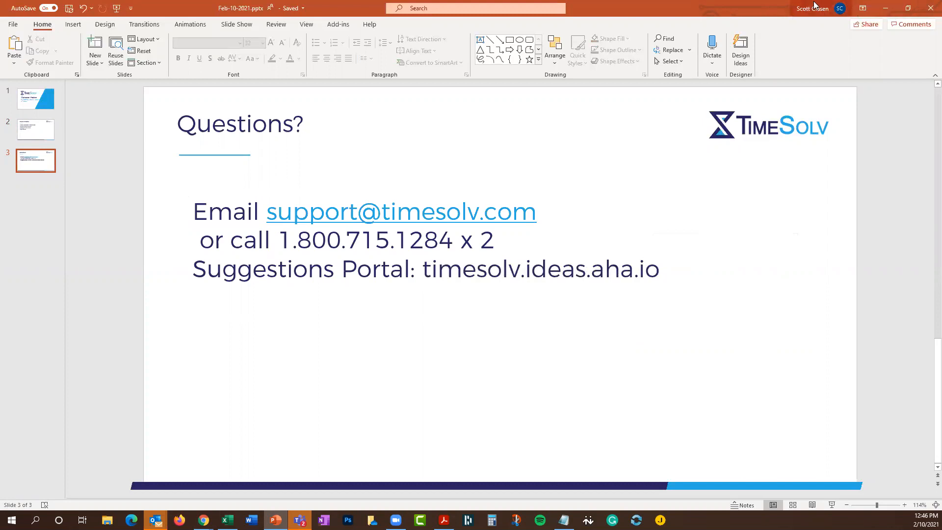
pyautogui.click(886, 12)
pyautogui.moveTo(227, 521)
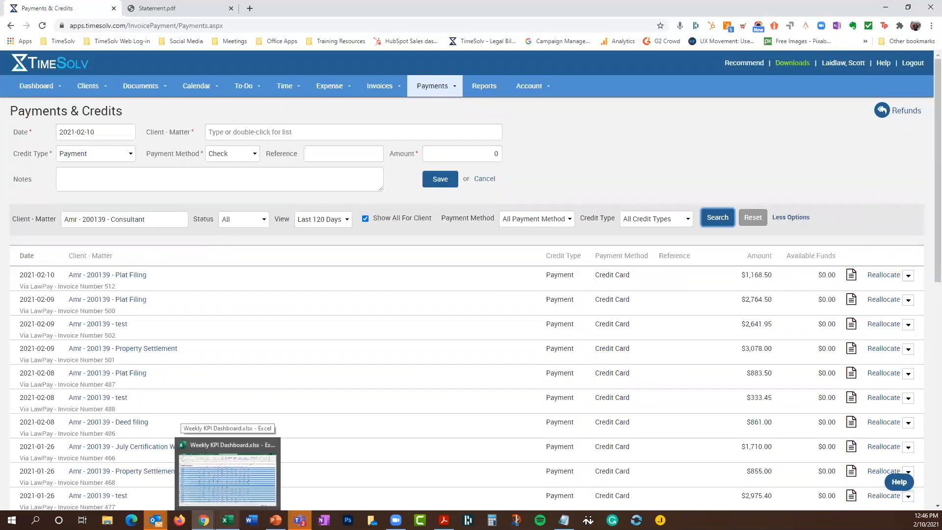
# Edit the 2021-02-10 Plat Filing payment and view its $1,168.50 allocation to Invoice # 512
pyautogui.scroll(-5, 236, 409)
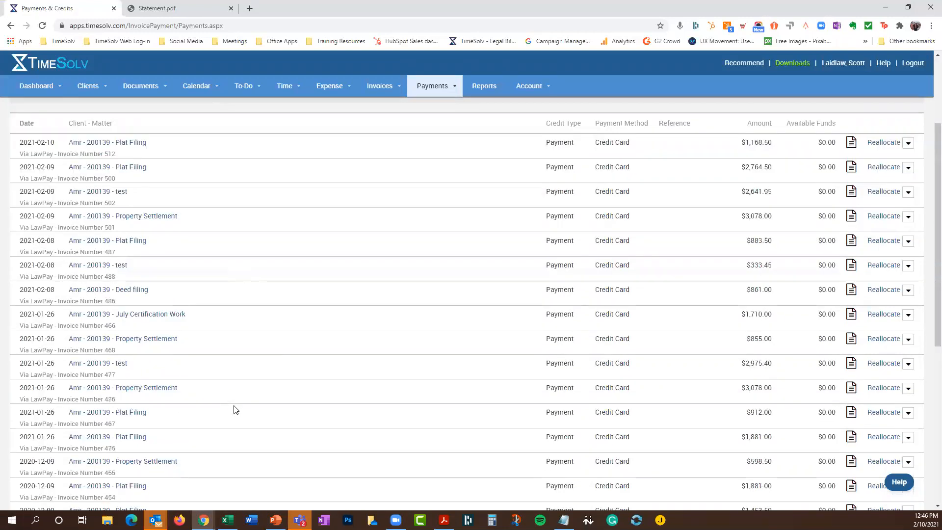
pyautogui.scroll(-5, 235, 410)
pyautogui.scroll(10, 542, 298)
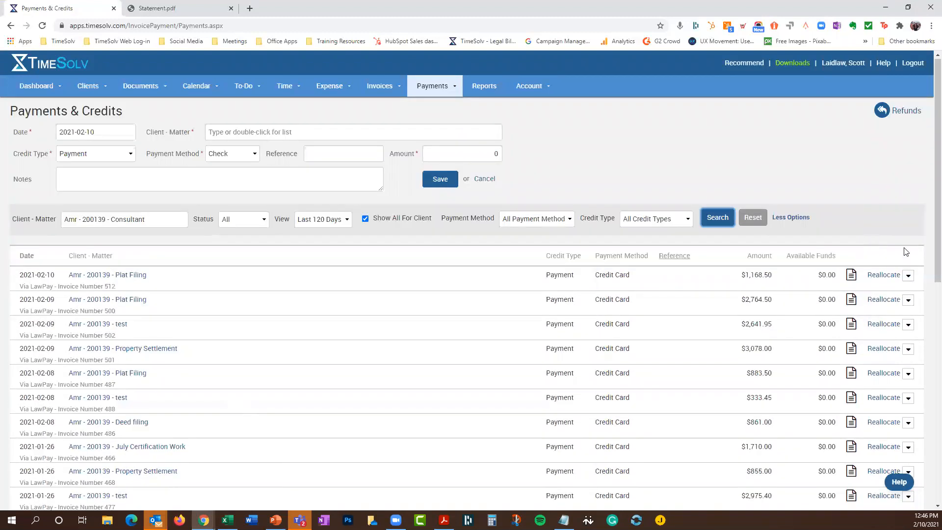
pyautogui.click(909, 276)
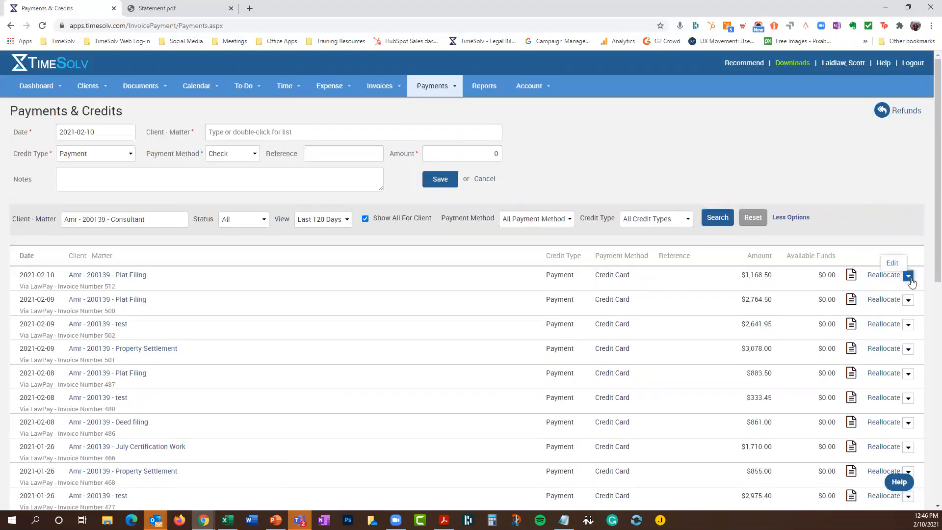
pyautogui.click(892, 264)
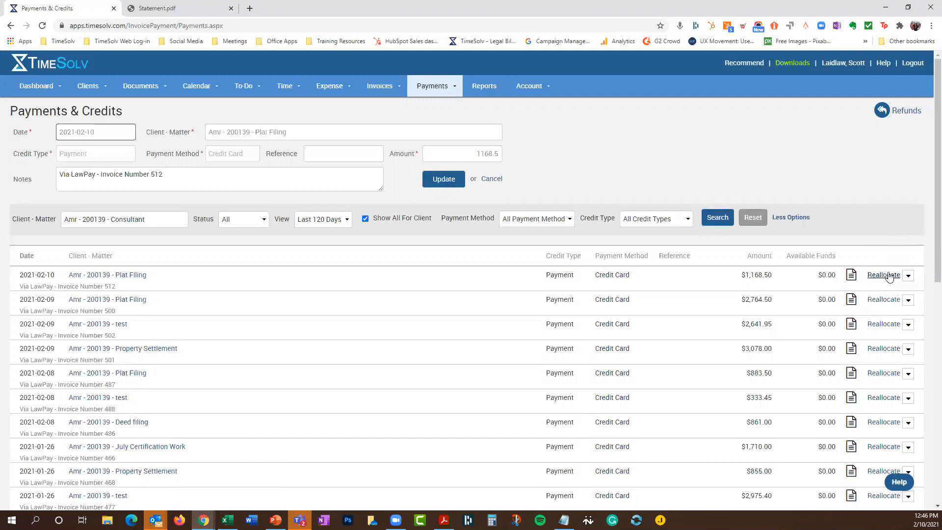
pyautogui.click(908, 275)
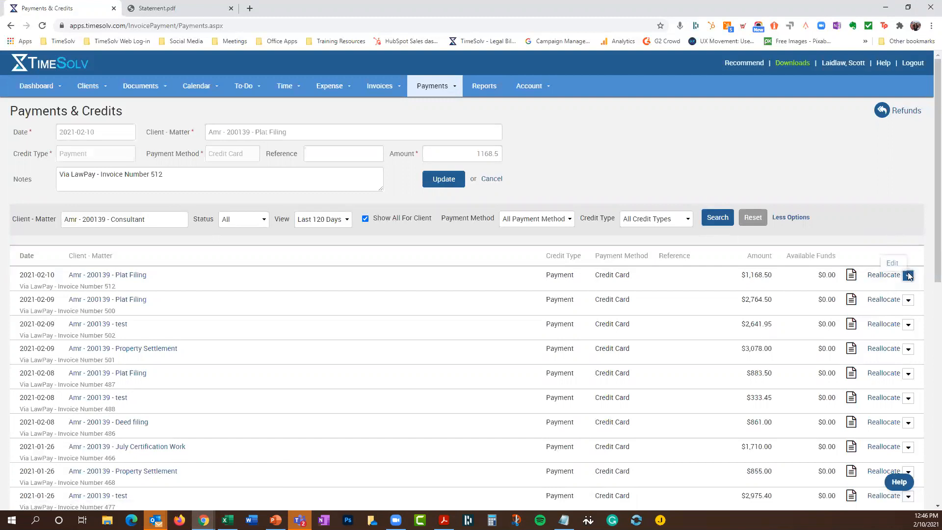
pyautogui.click(896, 267)
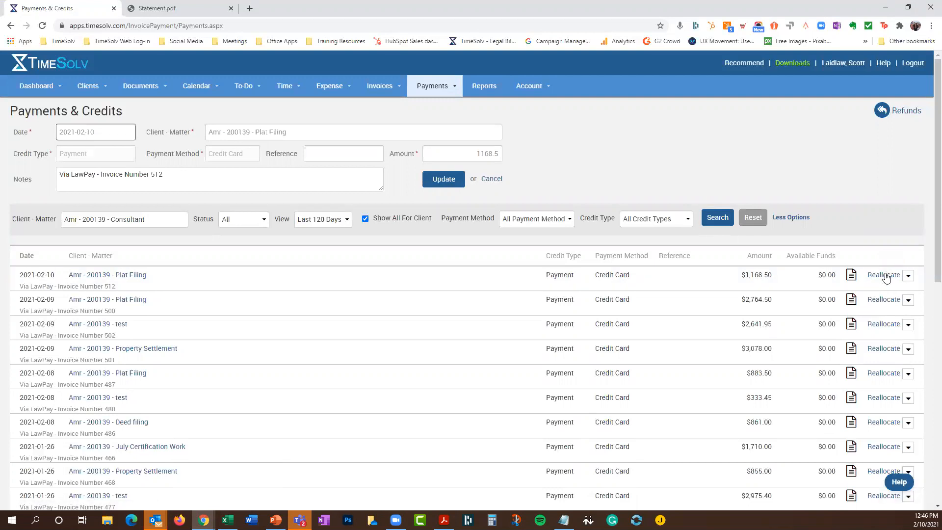
pyautogui.click(886, 275)
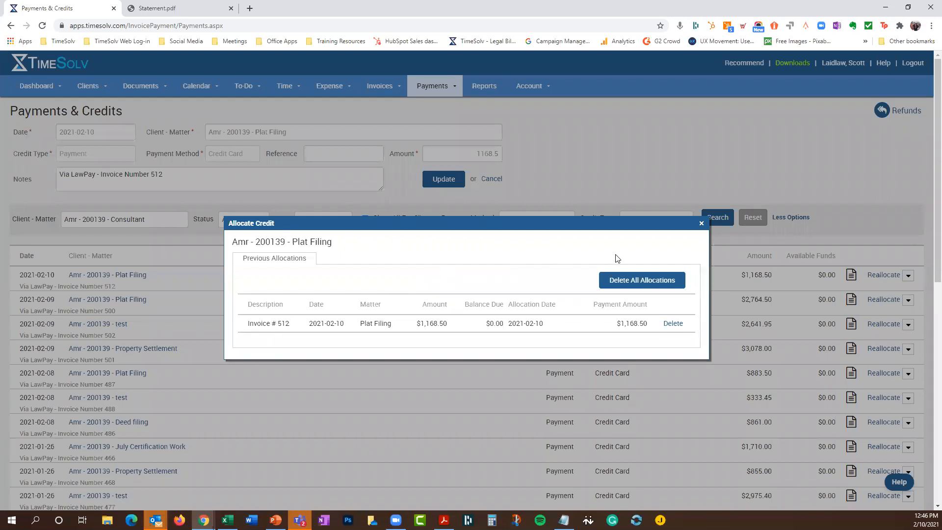
# Close the Allocate Credit dialog to return to the Payments & Credits list
pyautogui.click(702, 225)
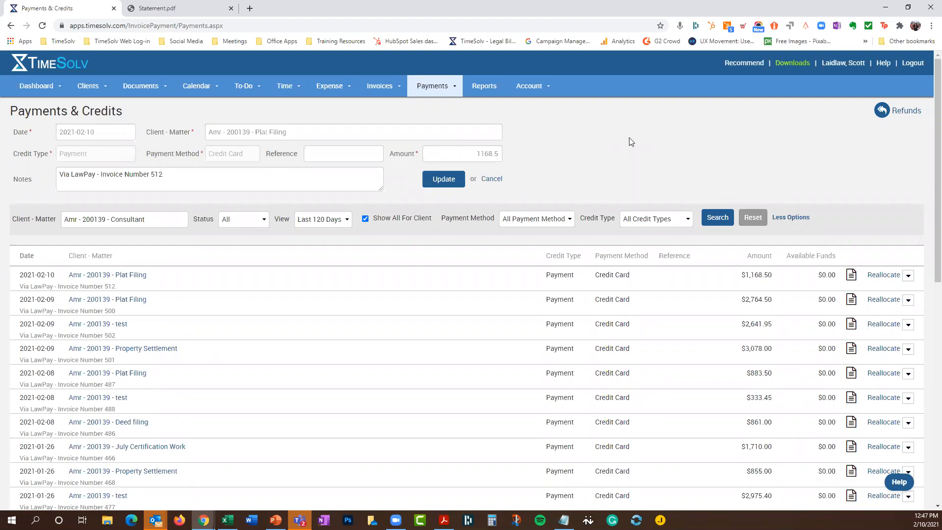
pyautogui.click(248, 222)
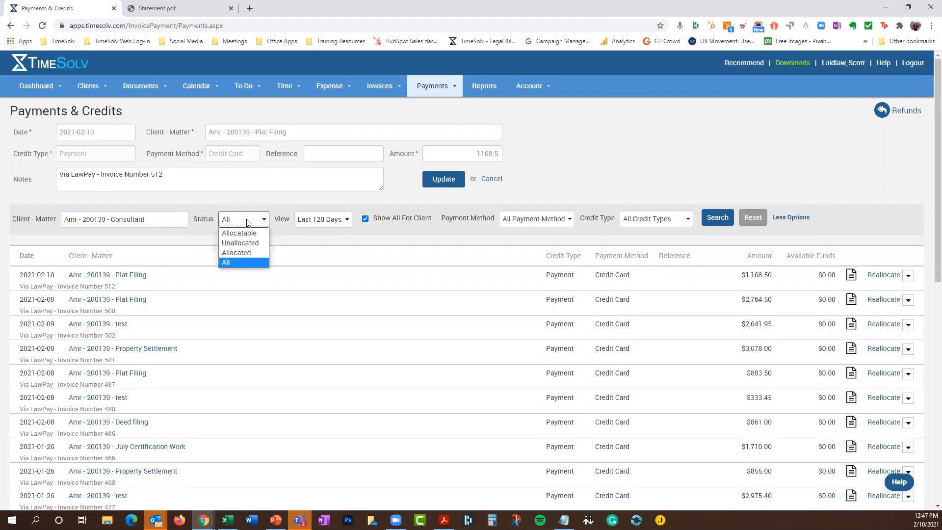
pyautogui.click(685, 131)
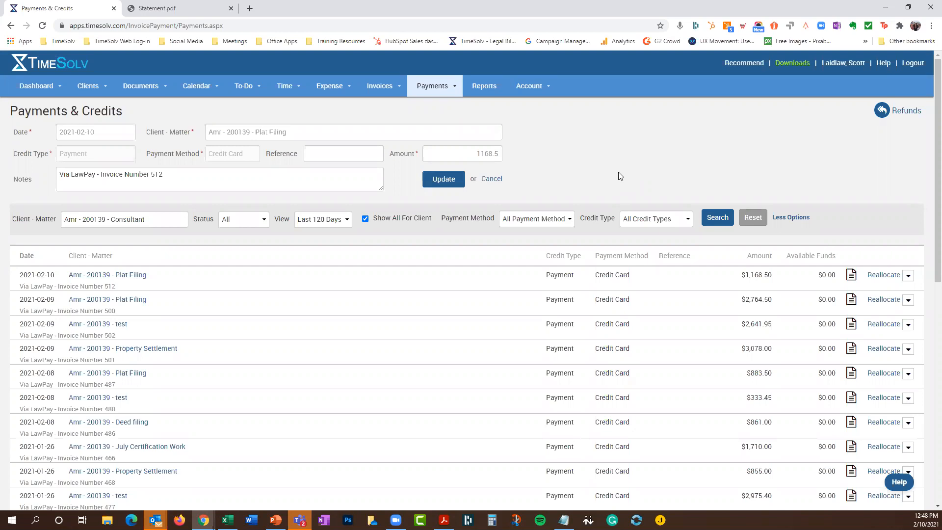
# Open the Report Dashboard and browse its Time and Expense, Accounting, and Invoices, Payments and Trusts reports
pyautogui.click(487, 88)
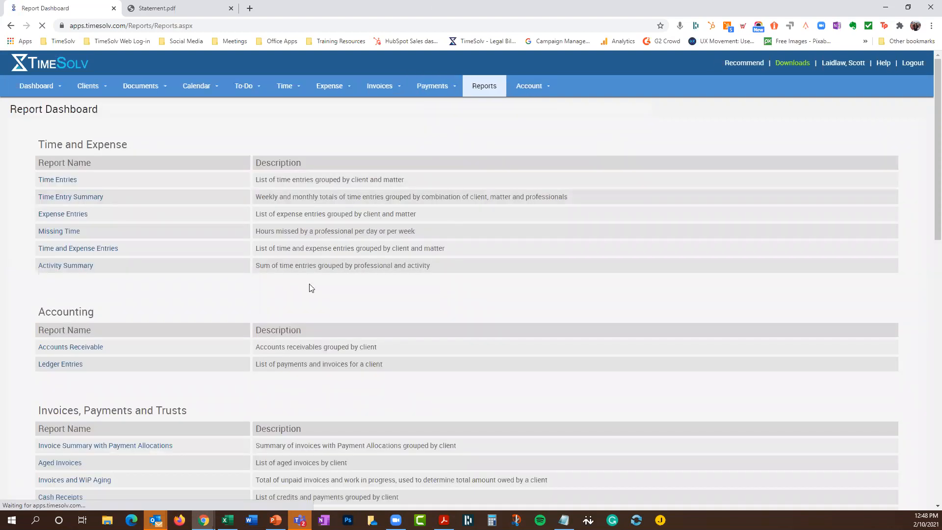
pyautogui.scroll(-3, 228, 240)
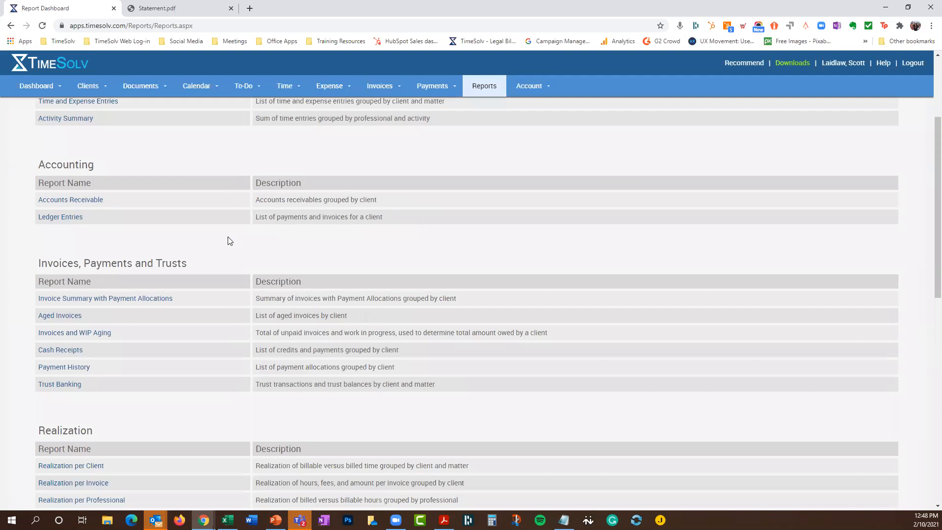
pyautogui.scroll(-2, 228, 241)
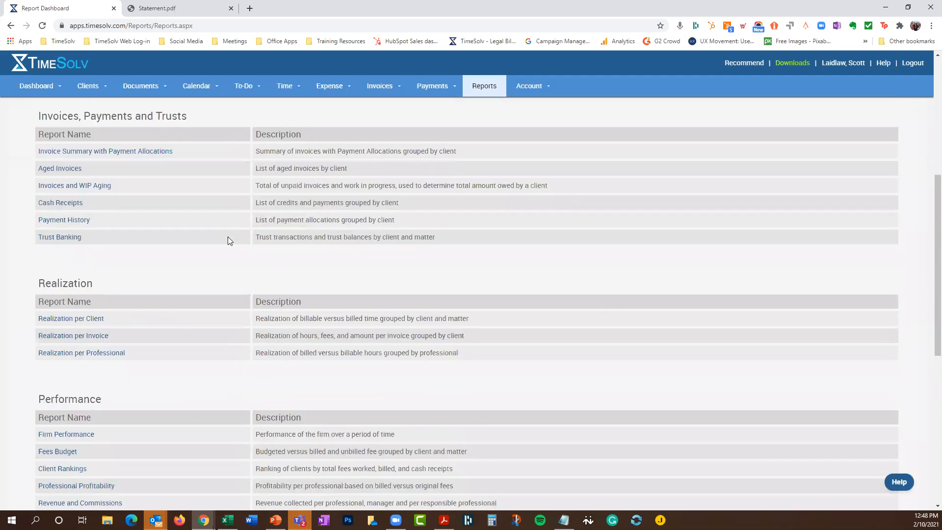
pyautogui.scroll(5, 227, 236)
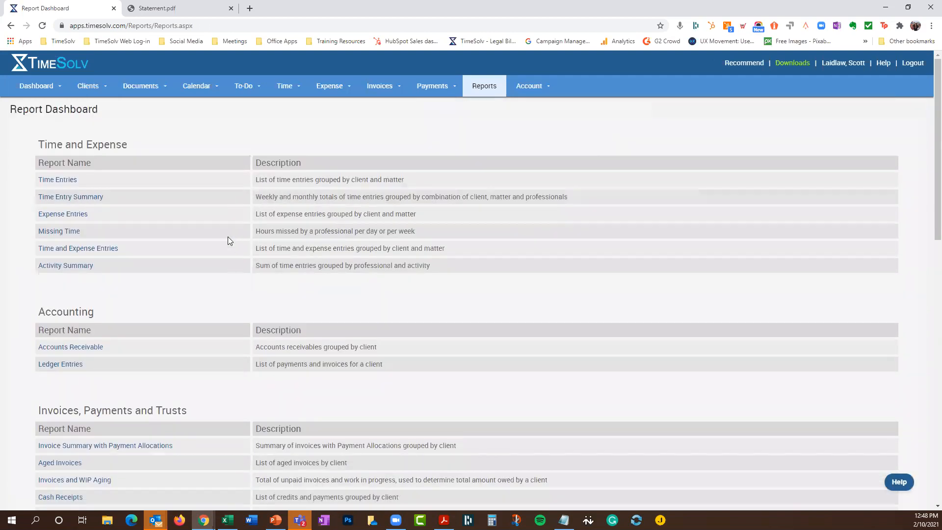
pyautogui.scroll(-2, 233, 233)
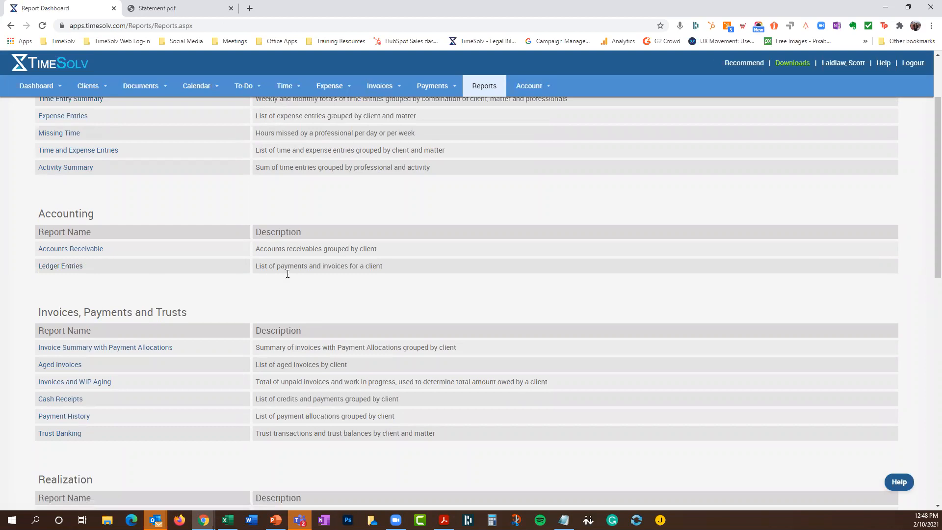
# Generate the Ledger Entries report for client Best Buy and download Ledger Entries.pdf
pyautogui.click(67, 269)
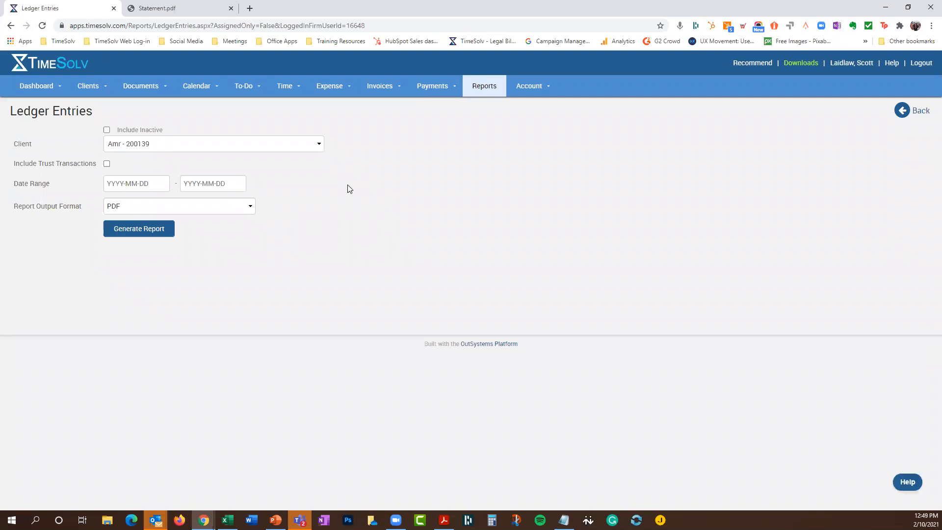
pyautogui.click(183, 147)
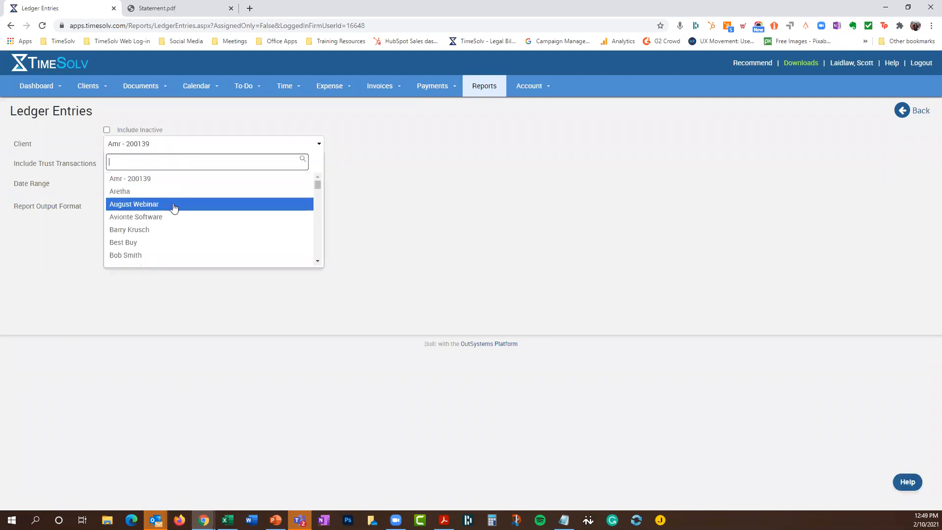
pyautogui.click(160, 243)
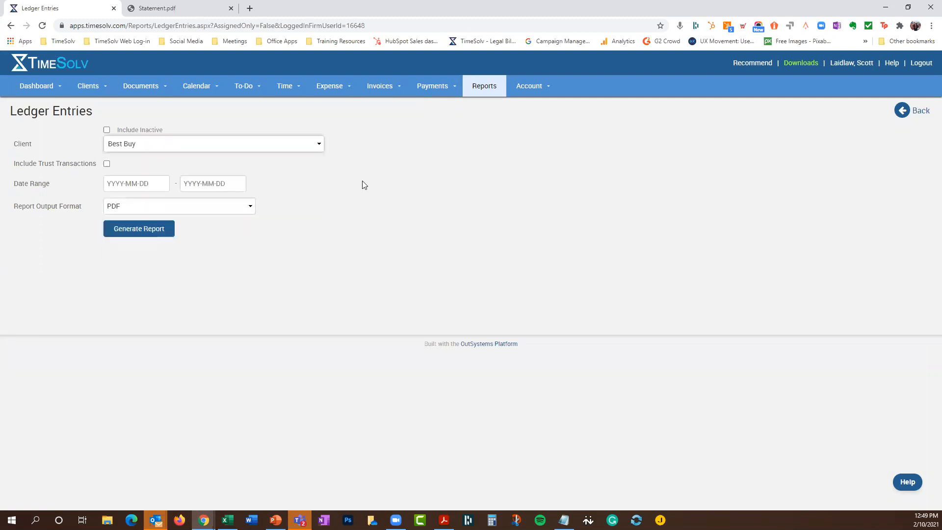
pyautogui.click(133, 232)
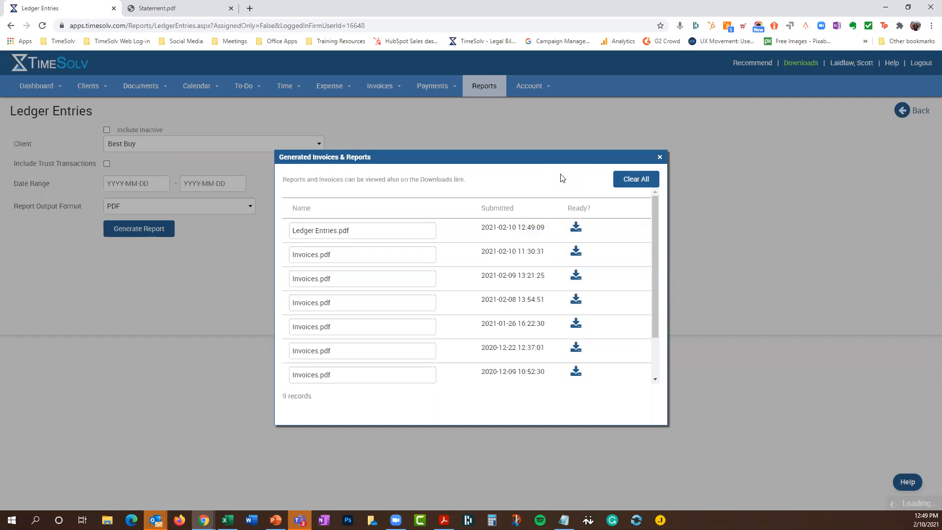
pyautogui.click(577, 233)
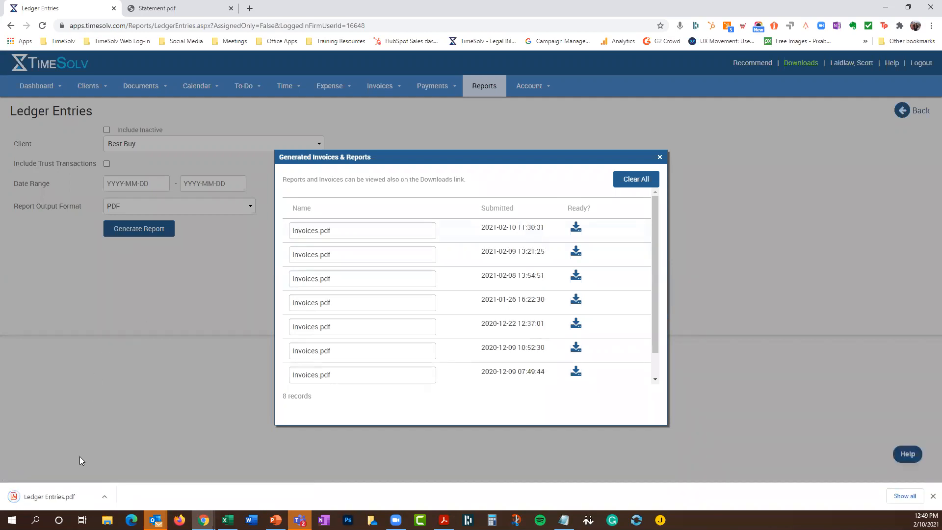
# Open Ledger Entries.pdf and review its three pages, 03-29-2017 to 02-09-2021, ending at -4,141.94
pyautogui.click(56, 499)
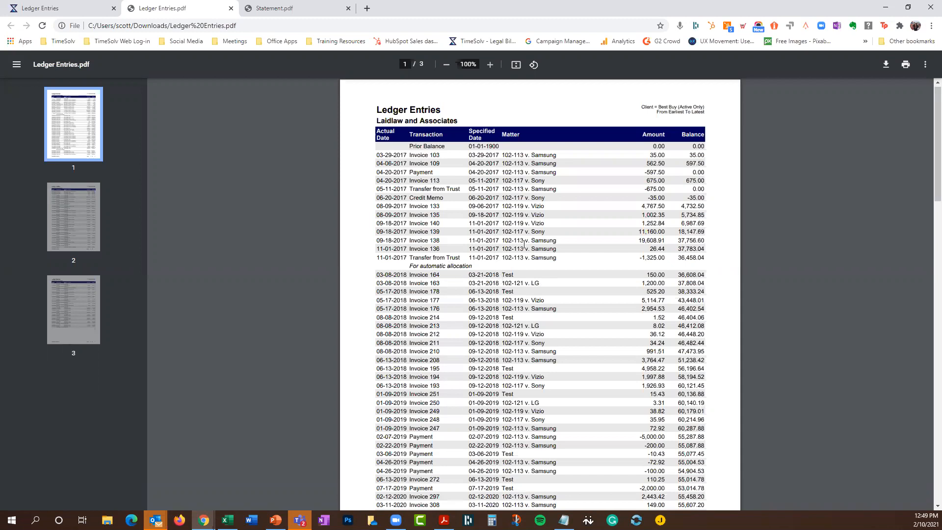
pyautogui.scroll(-8, 524, 244)
pyautogui.scroll(-1, 524, 244)
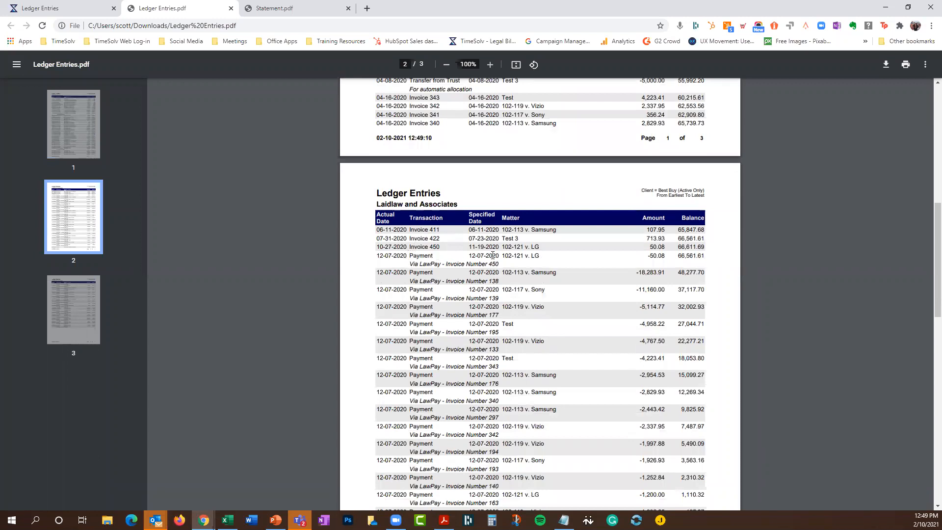
pyautogui.scroll(-5, 448, 293)
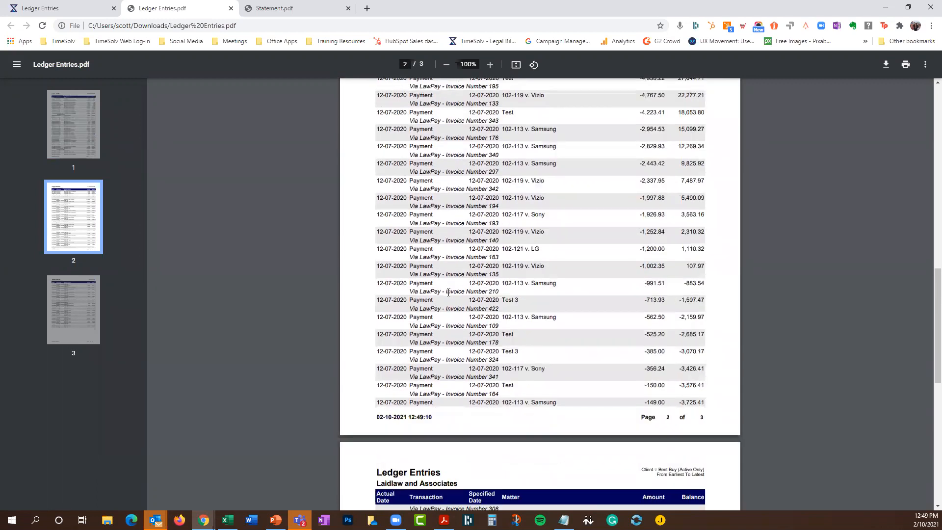
pyautogui.scroll(-5, 449, 292)
pyautogui.scroll(-4, 448, 292)
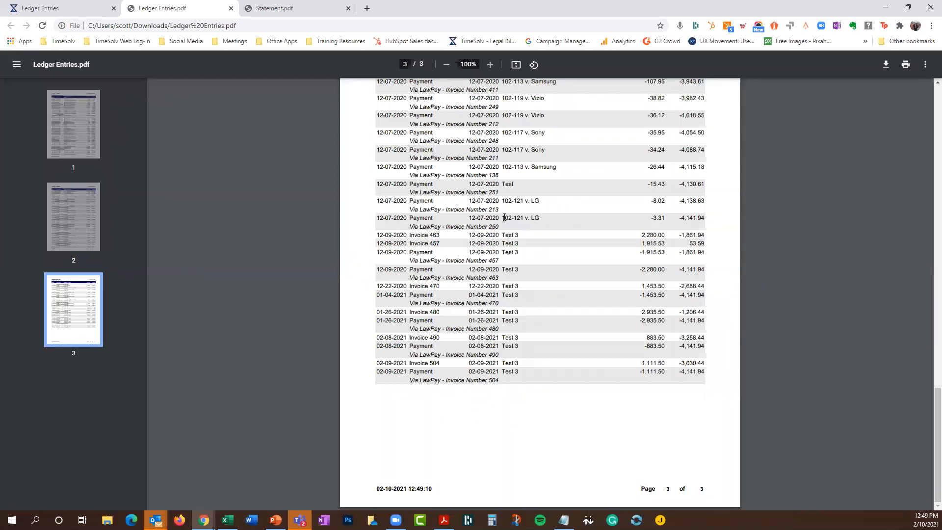
pyautogui.scroll(1, 617, 230)
pyautogui.scroll(1, 617, 230)
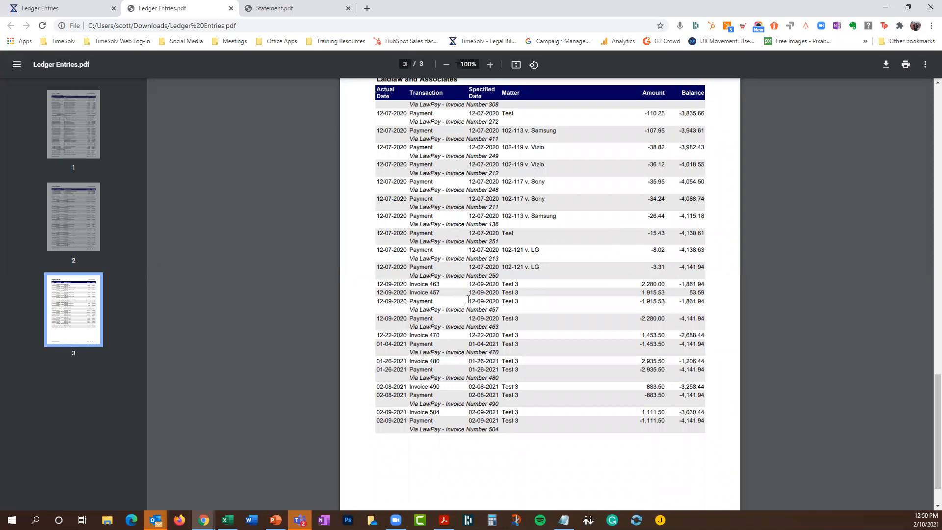
pyautogui.scroll(15, 564, 186)
pyautogui.scroll(5, 564, 186)
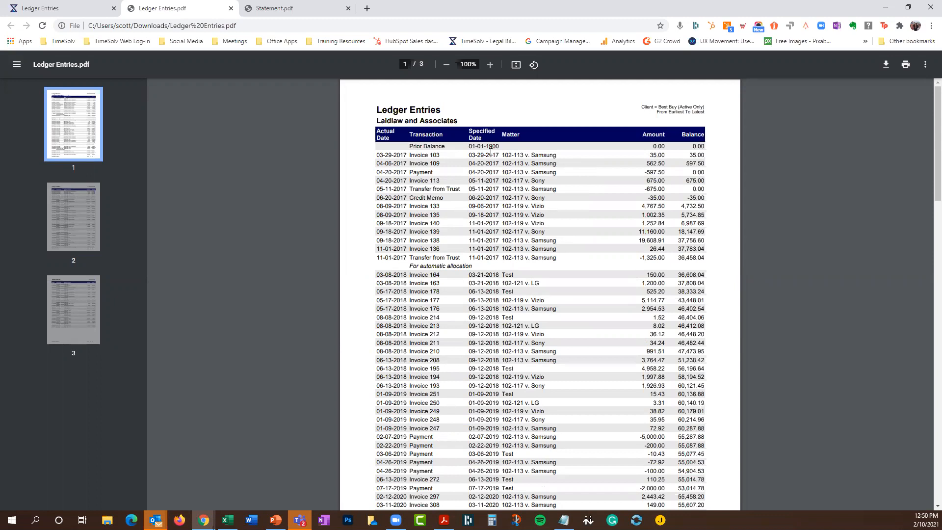
# Switch to the TimeSolv tab, dismiss Generated Invoices & Reports, confirm client Best Buy, and return to the dashboard
pyautogui.click(59, 8)
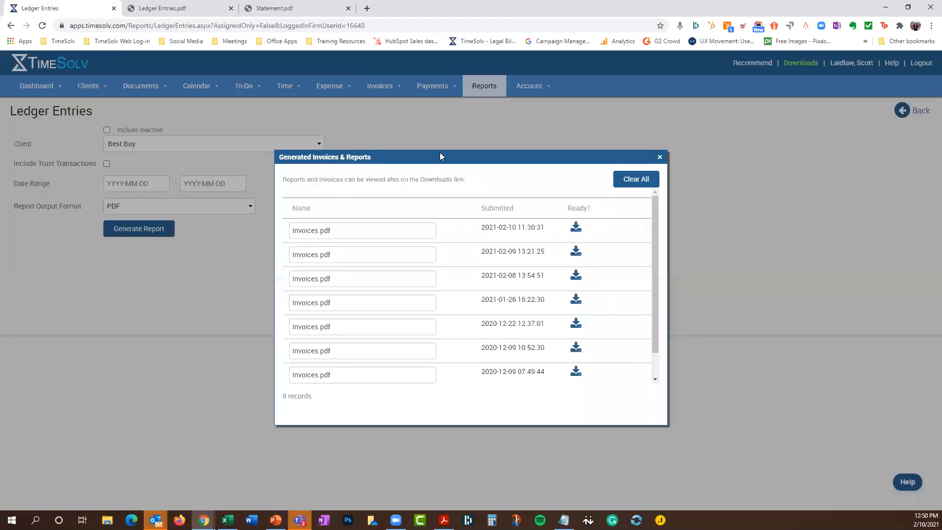
pyautogui.click(660, 157)
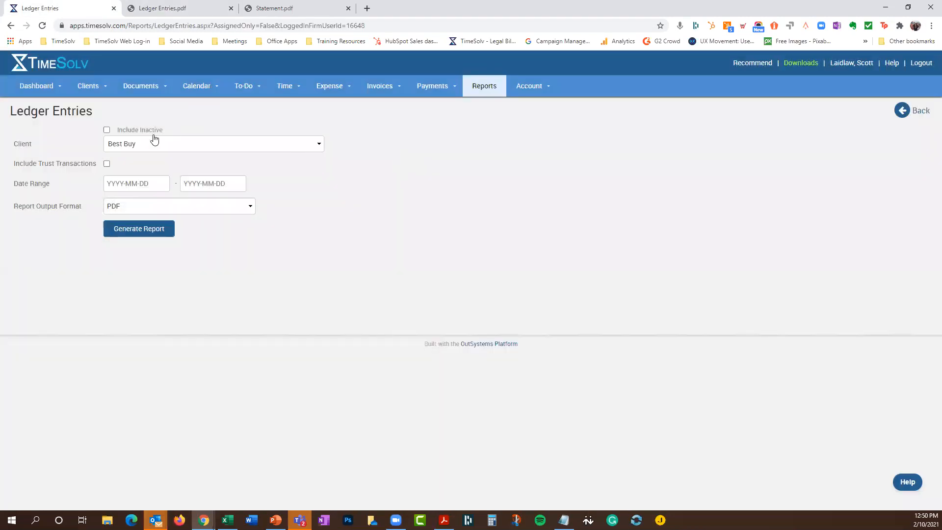
pyautogui.click(170, 143)
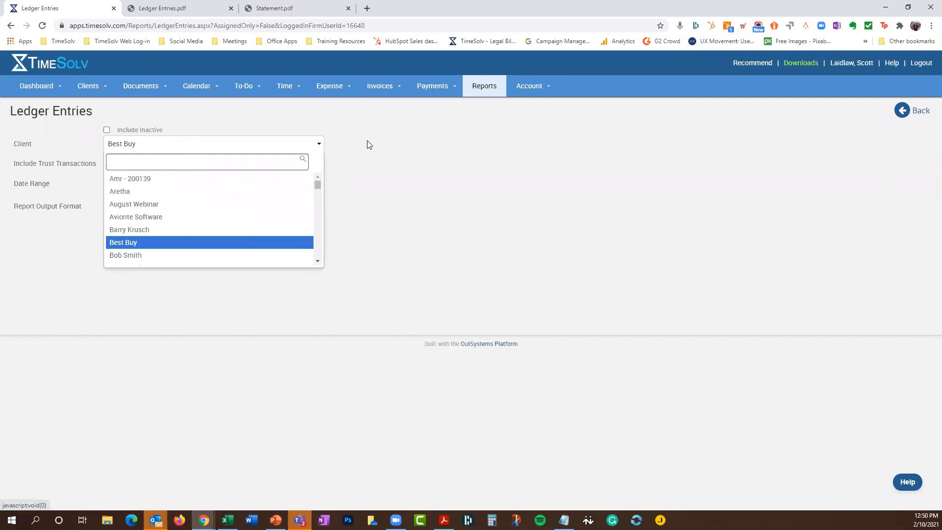
pyautogui.click(386, 141)
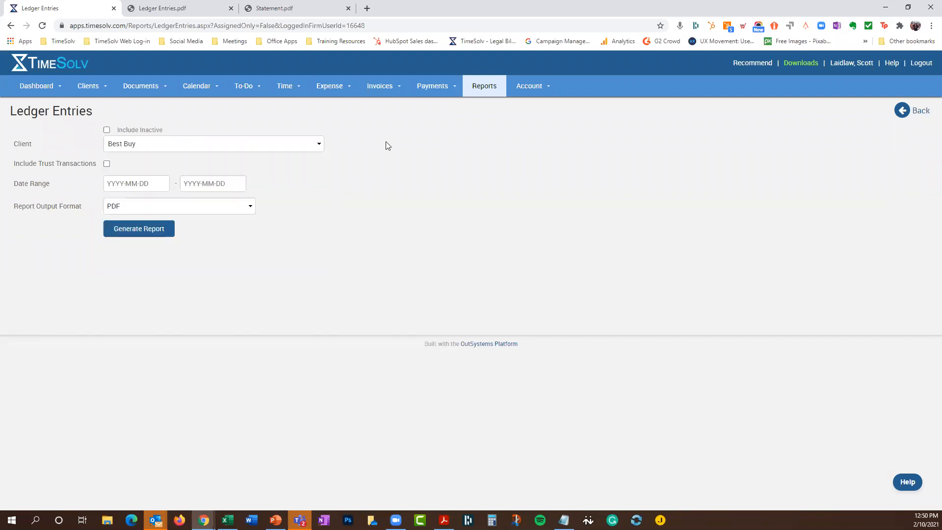
pyautogui.click(920, 112)
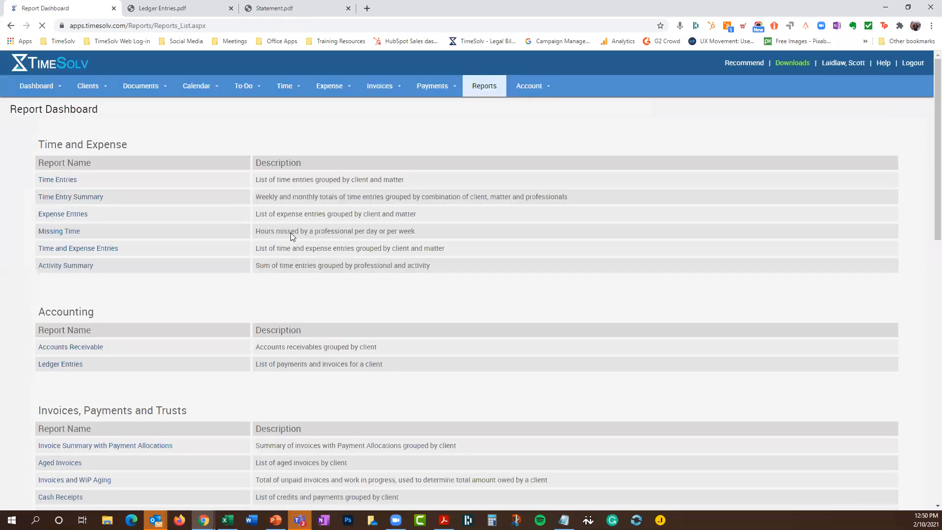